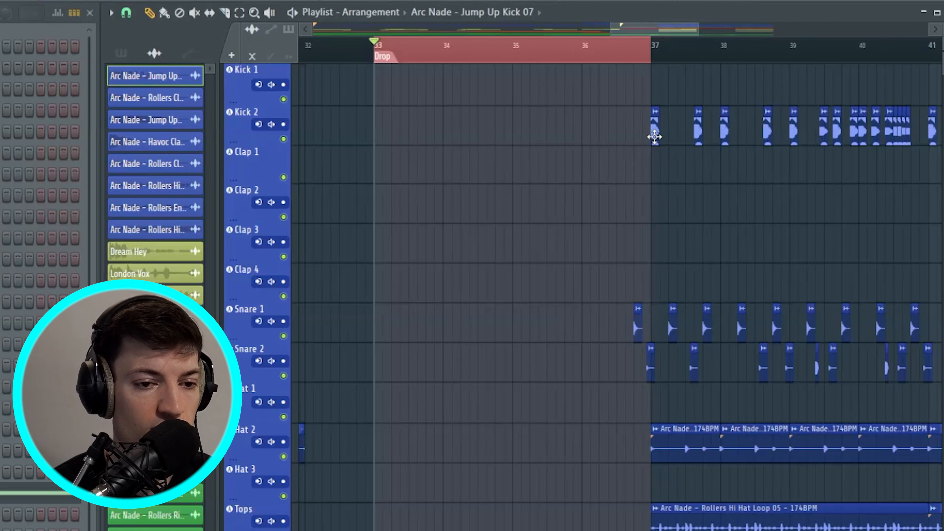
Fill bars 33 to 36 of Kick 2 with copied kicks on beat 1 and halfway through beat 3 of each bar, and play them back
drag(654, 137, 376, 137)
click(126, 14)
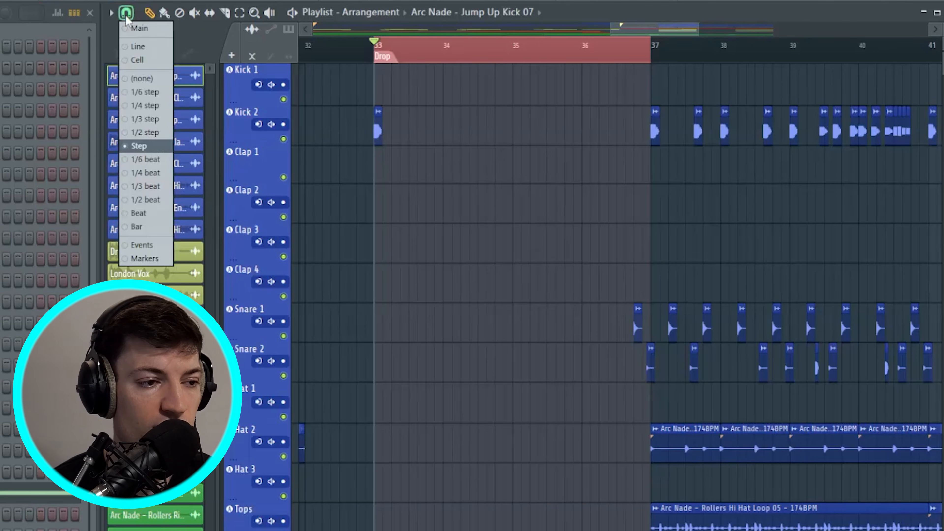
click(126, 14)
scroll(397, 56, up, 2)
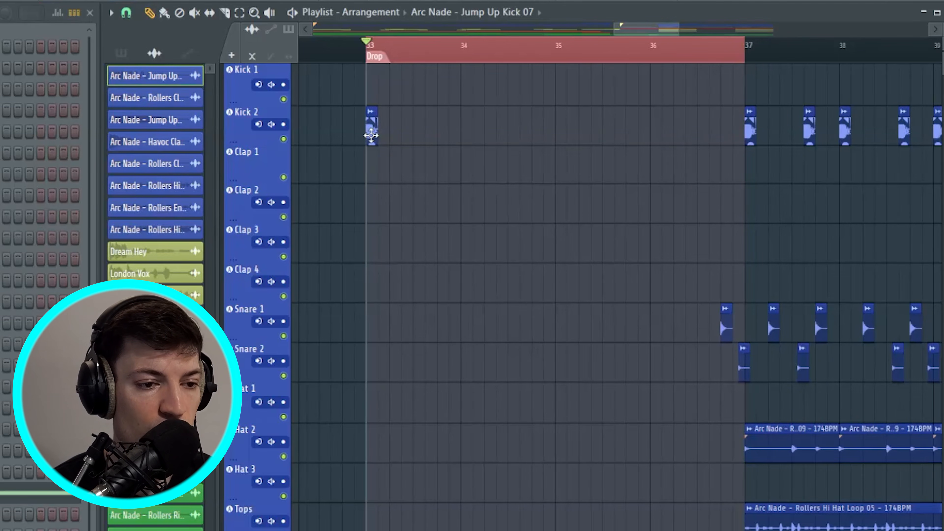
drag(371, 135, 428, 136)
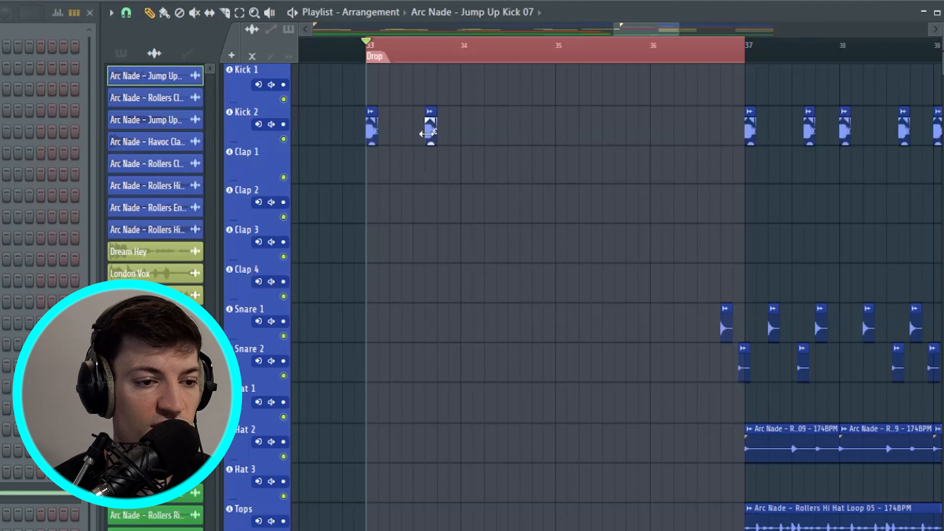
drag(513, 105, 468, 139)
drag(554, 107, 560, 137)
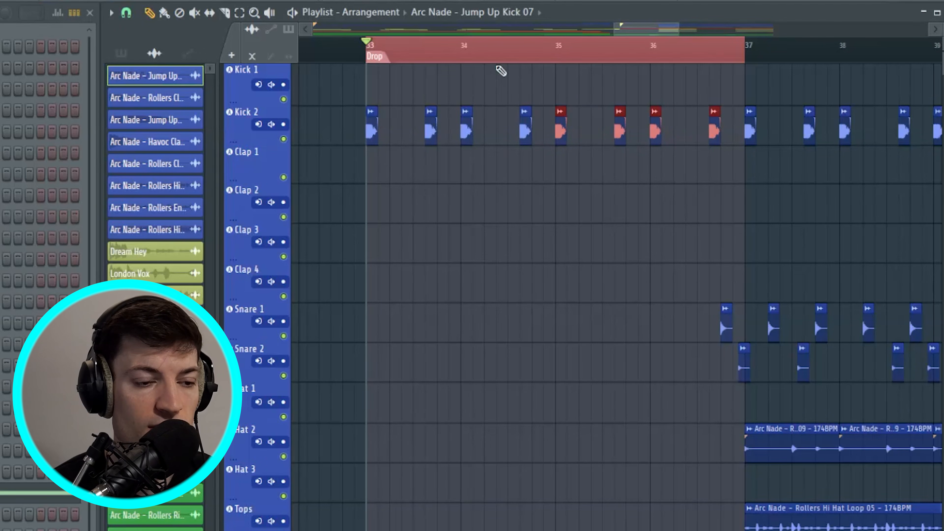
key(space)
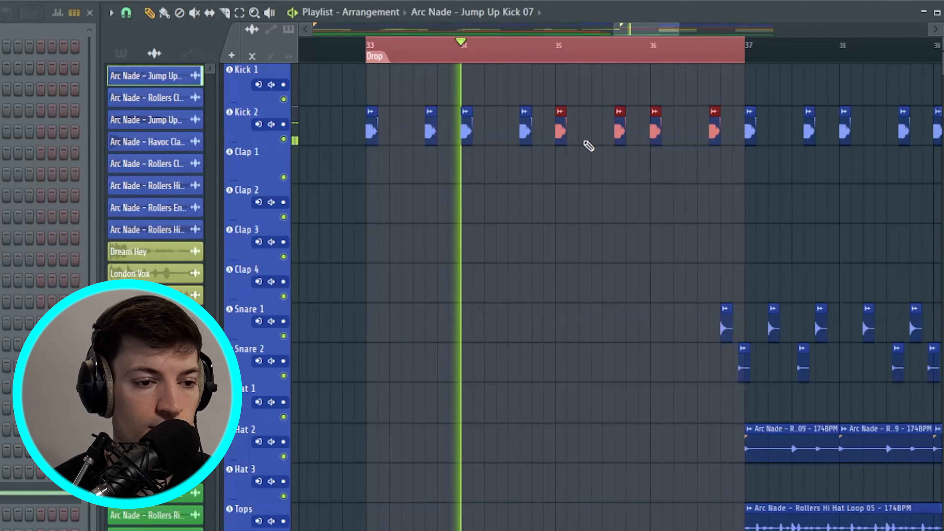
key(space)
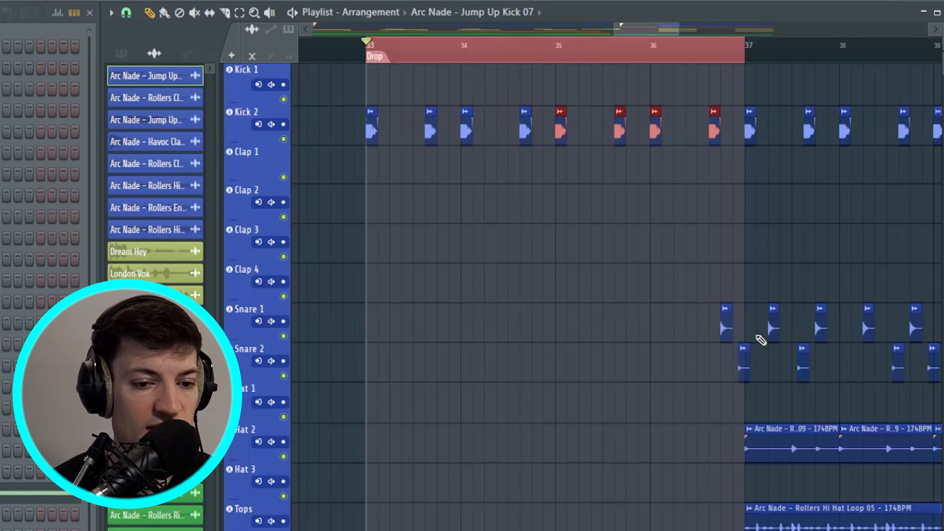
Open the Rollers Clap 07 audio clip from Snare 1 and adjust its fade-out
double_click(771, 327)
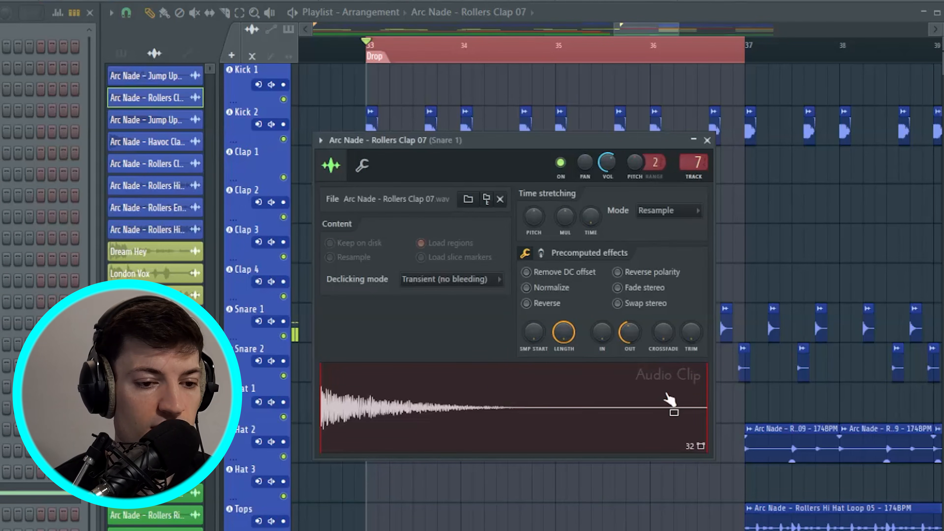
mouse_move(628, 331)
mouse_down()
mouse_move(628, 357)
mouse_move(629, 314)
mouse_up()
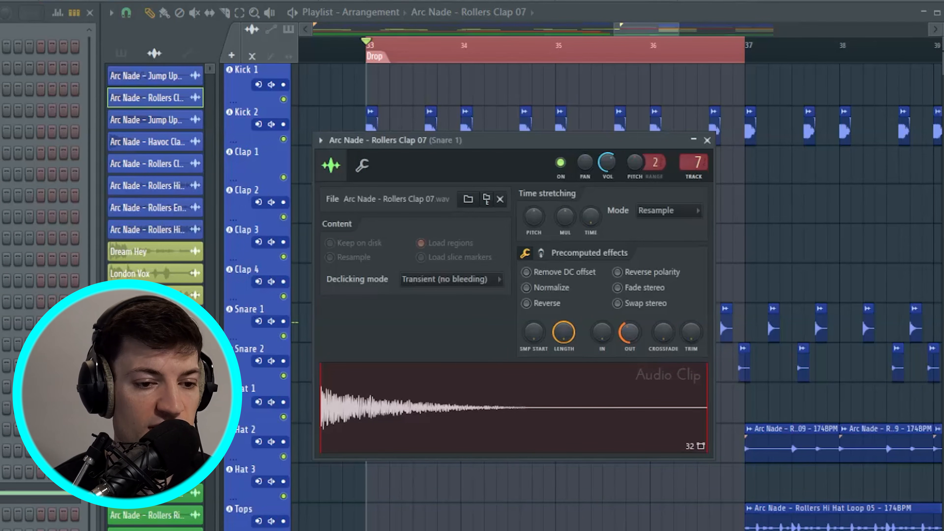
click(707, 140)
Examine the Snare Group's effect chain in the mixer, including its CamelCrusher settings
key(F9)
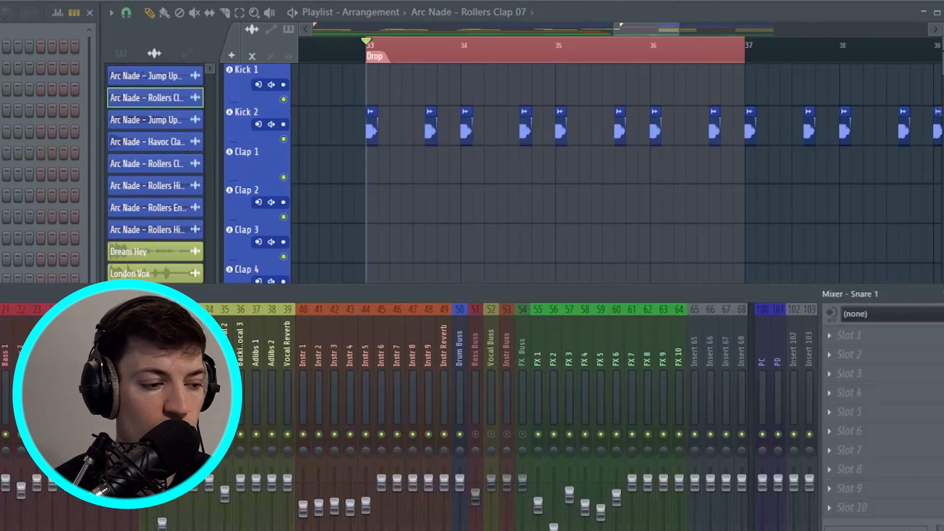
click(267, 394)
click(282, 394)
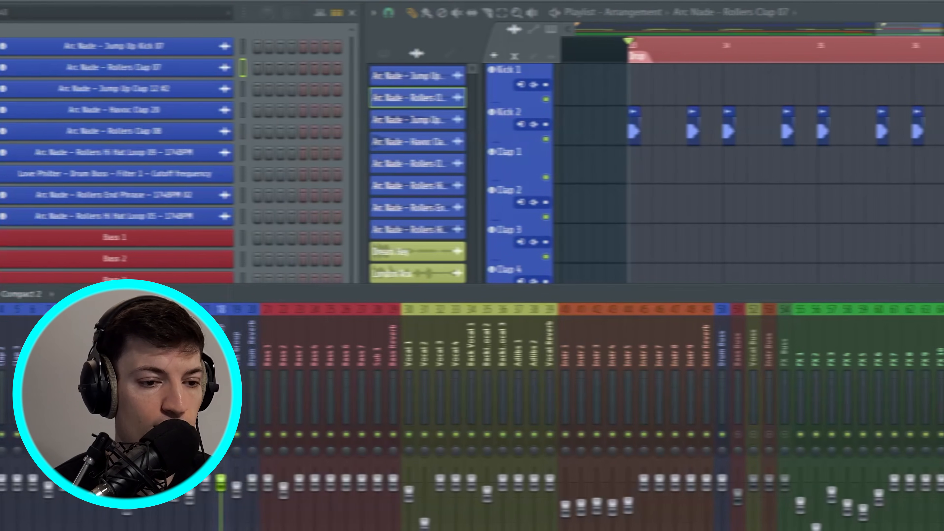
click(860, 336)
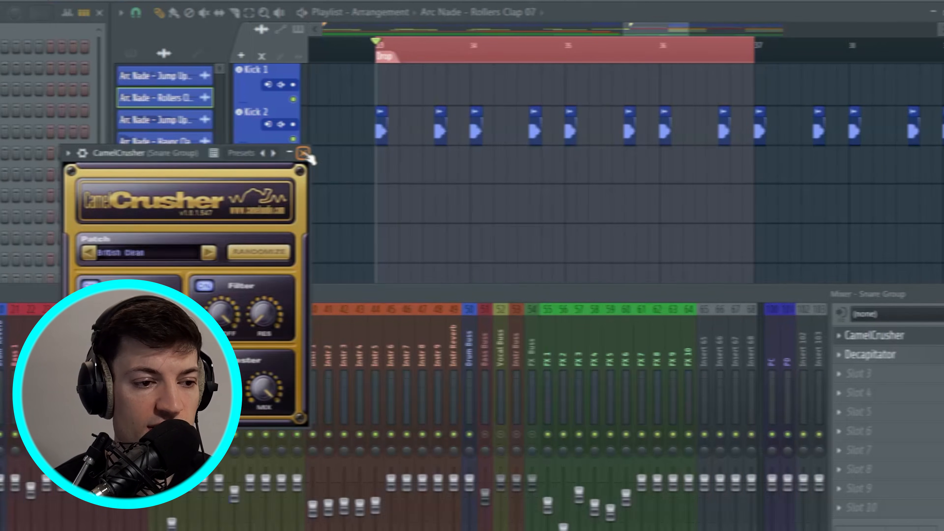
click(620, 153)
key(F9)
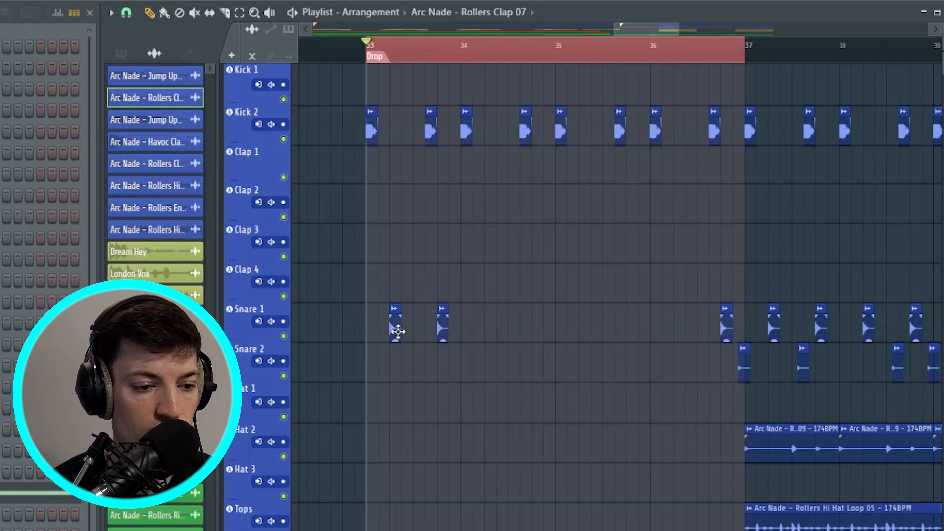
Copy the Snare 1 clap onto beats 2 and 4 throughout bars 33 to 36, and play the pattern
mouse_move(488, 330)
mouse_down()
mouse_move(375, 331)
mouse_move(492, 329)
mouse_up()
drag(623, 329, 584, 333)
drag(465, 263, 384, 384)
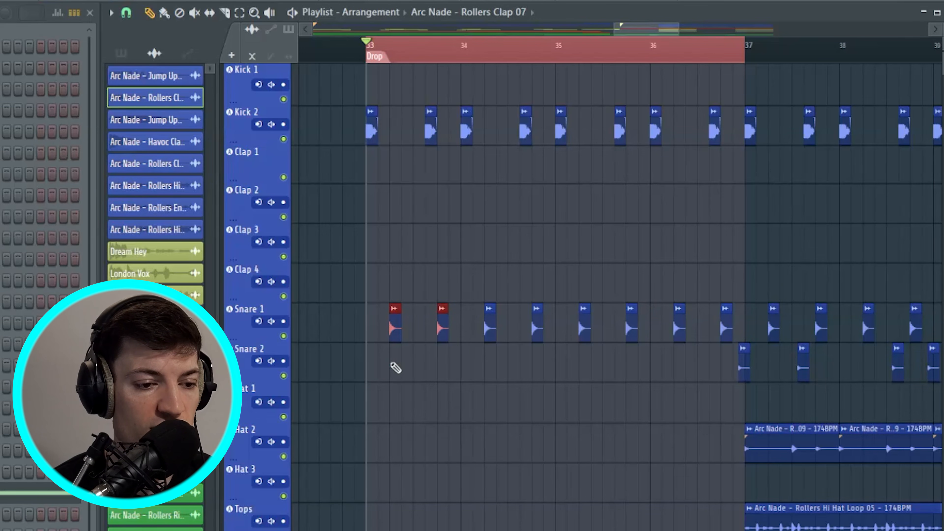
key(space)
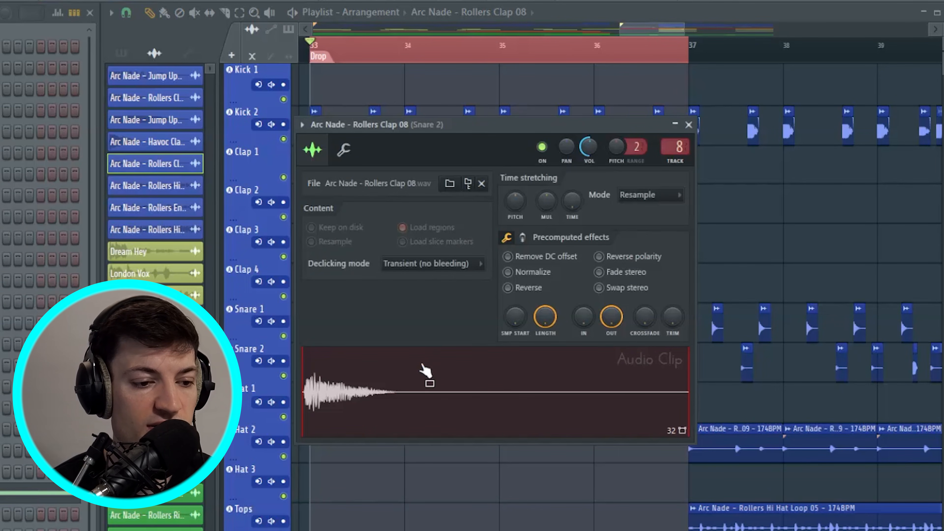
Remove the fade-out from the Rollers Clap 08 clip on Snare 2 as a comparison, and bring it back
drag(609, 322, 609, 394)
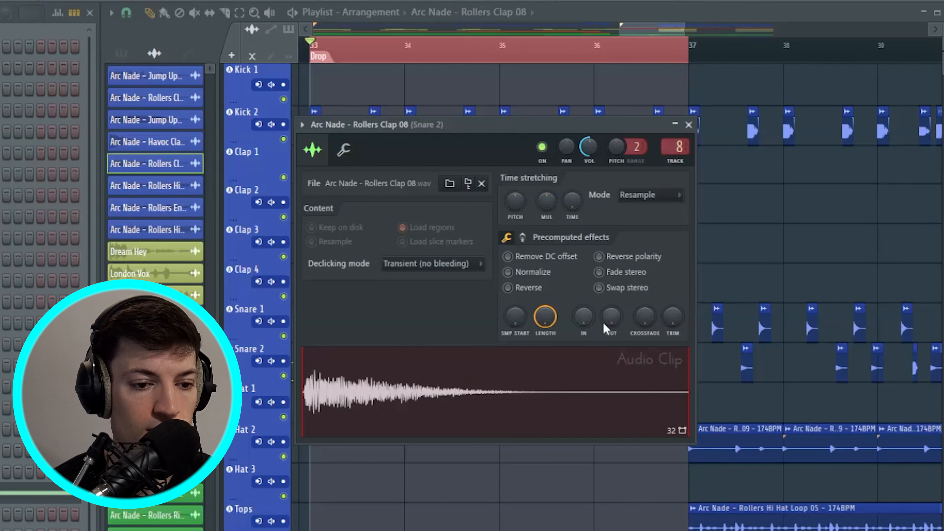
drag(611, 316, 478, 444)
click(689, 125)
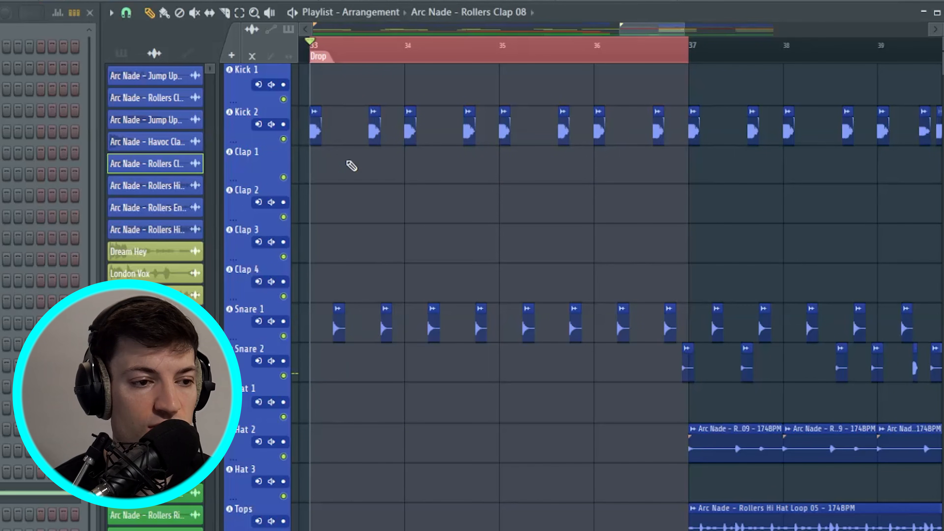
Set the playlist snap to Step and place a Snare 2 ghost hit one step before the second kick of bar 33
click(126, 13)
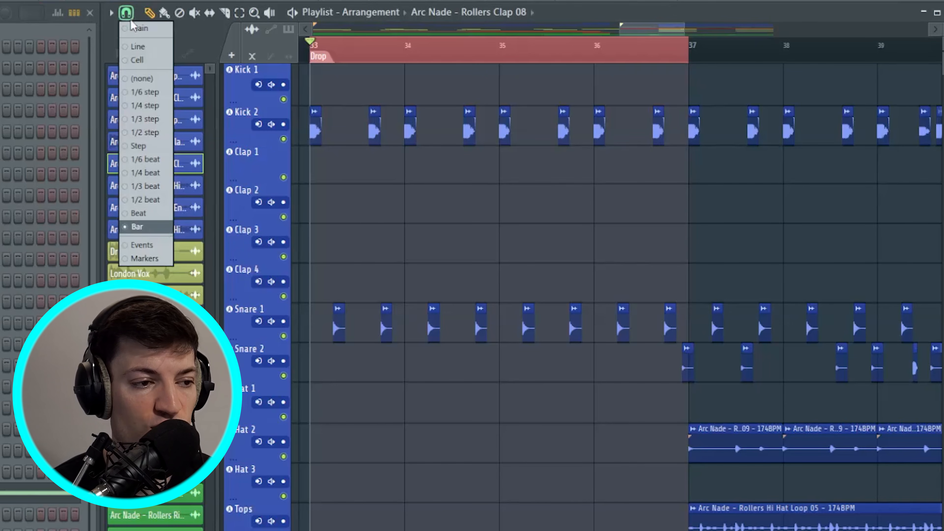
click(139, 151)
scroll(407, 162, left, 1)
scroll(373, 59, up, 2)
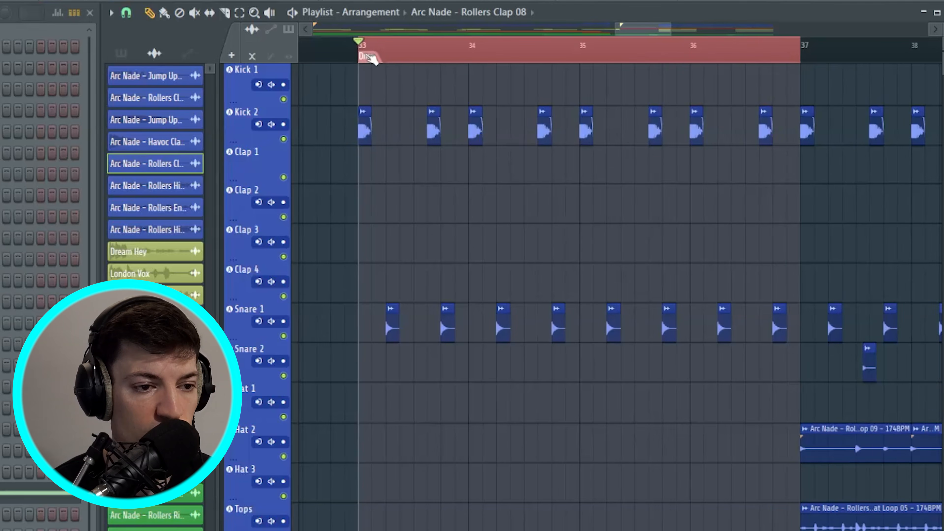
scroll(373, 59, up, 1)
scroll(373, 59, up, 4)
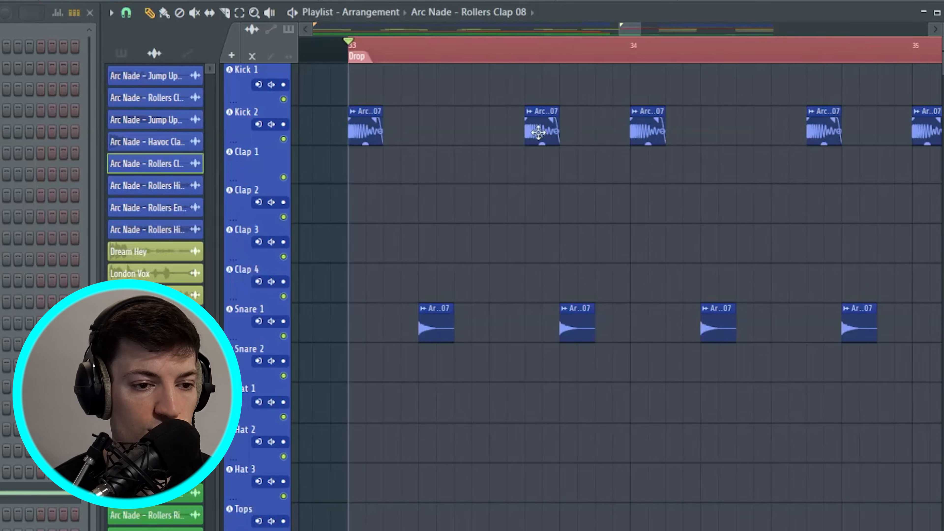
click(510, 377)
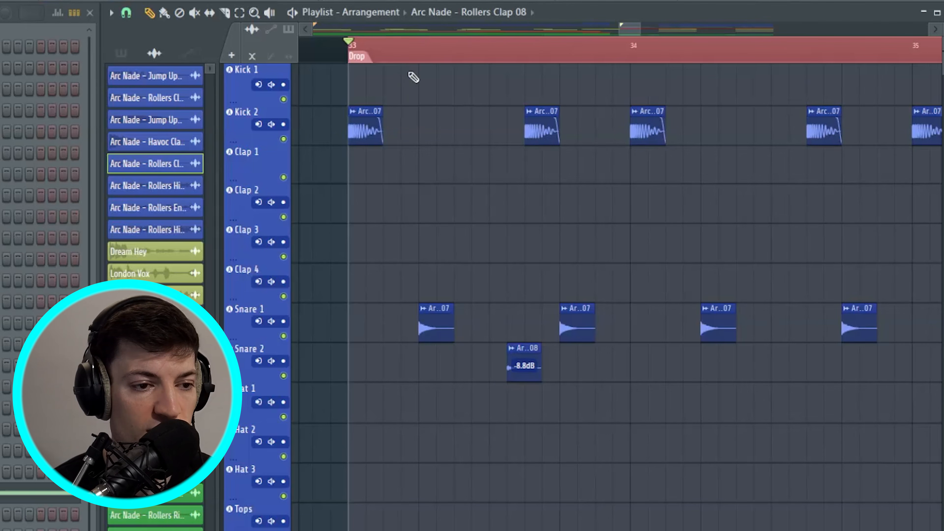
key(space)
Add two Snare 2 ghost hits in bar 34, one step before the second kick and on the bar's last step
scroll(643, 39, down, 2)
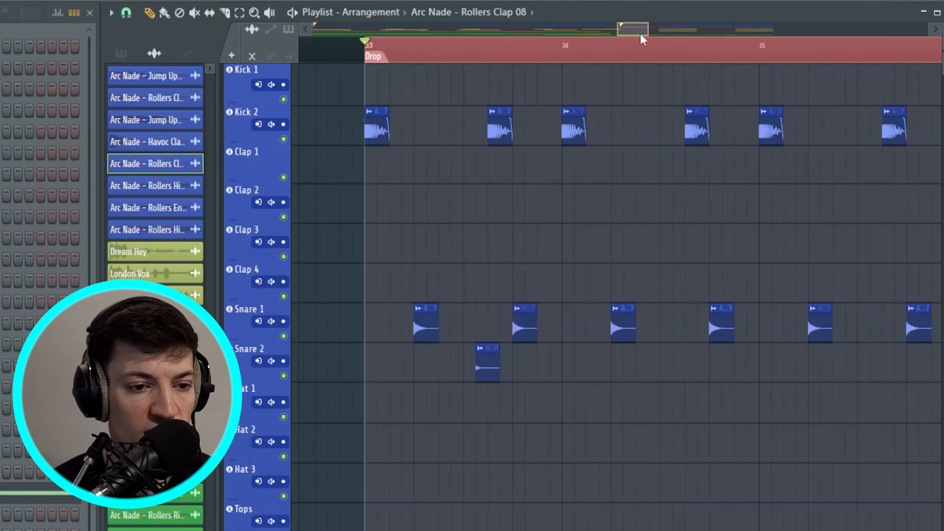
click(126, 12)
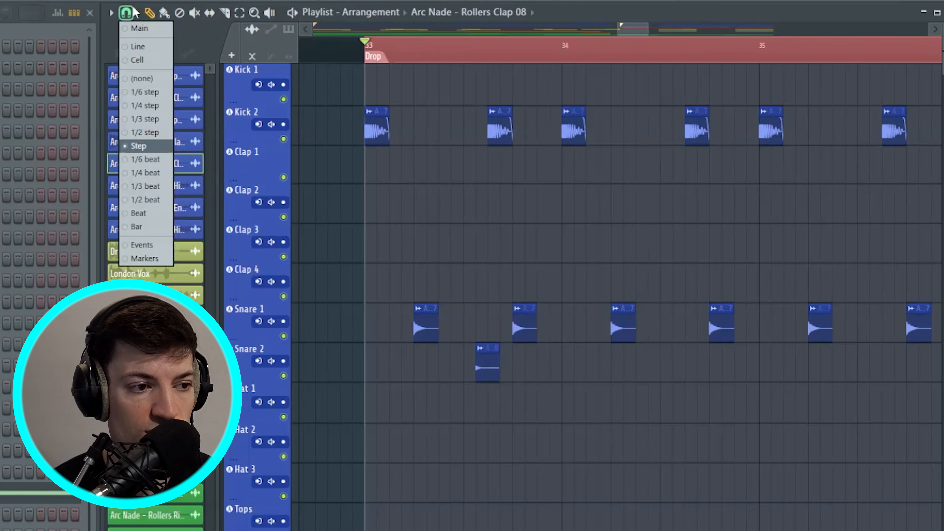
click(682, 366)
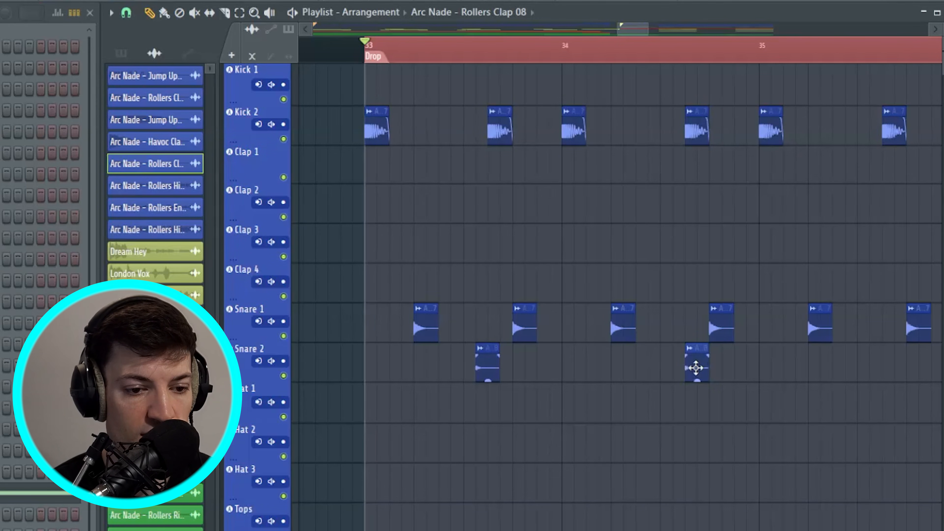
mouse_move(602, 55)
mouse_down()
mouse_move(613, 46)
mouse_move(598, 62)
mouse_up()
click(574, 371)
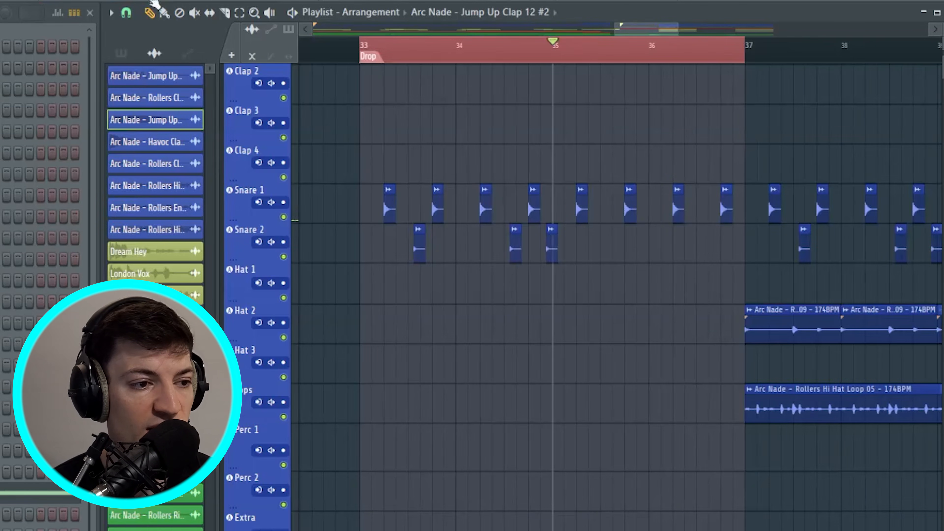
Set the playlist snap to Bar, duplicate the three Snare 2 ghost hits into bars 35 and 36, and play the drums
click(127, 12)
click(151, 227)
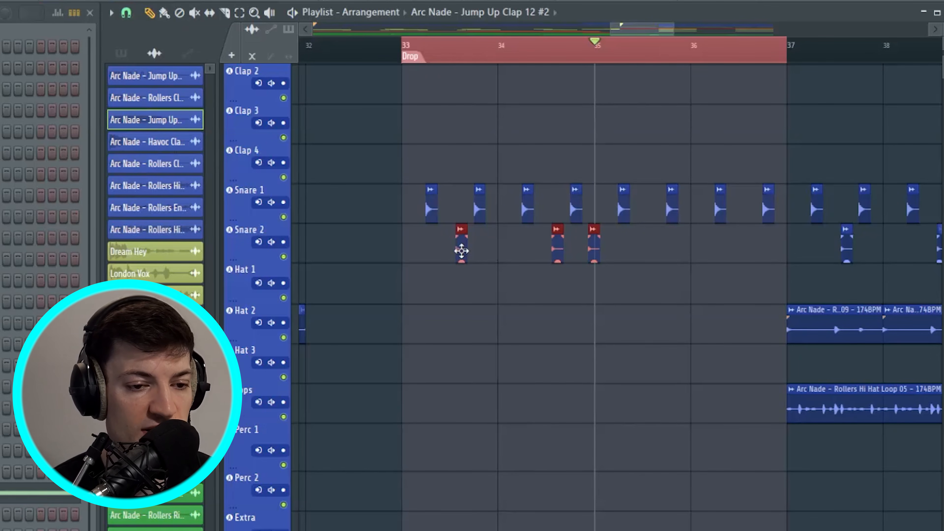
key(ctrl+b)
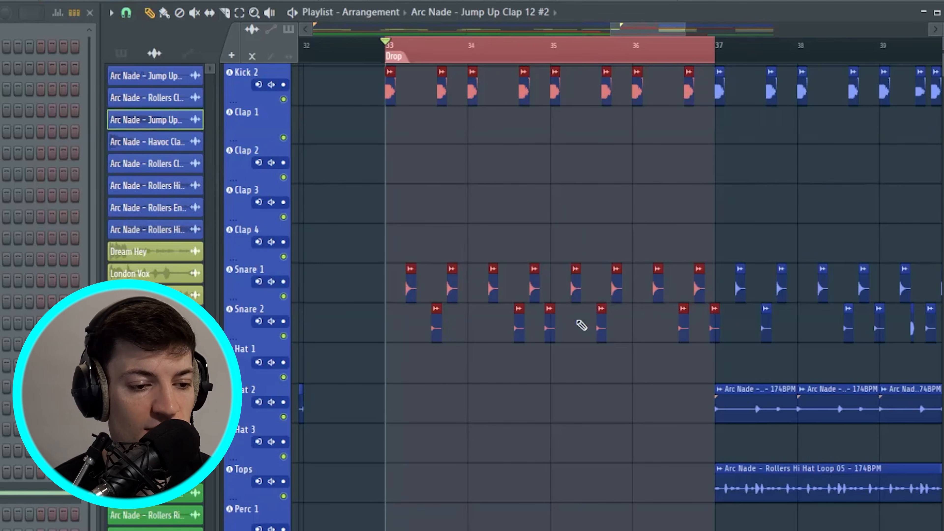
key(space)
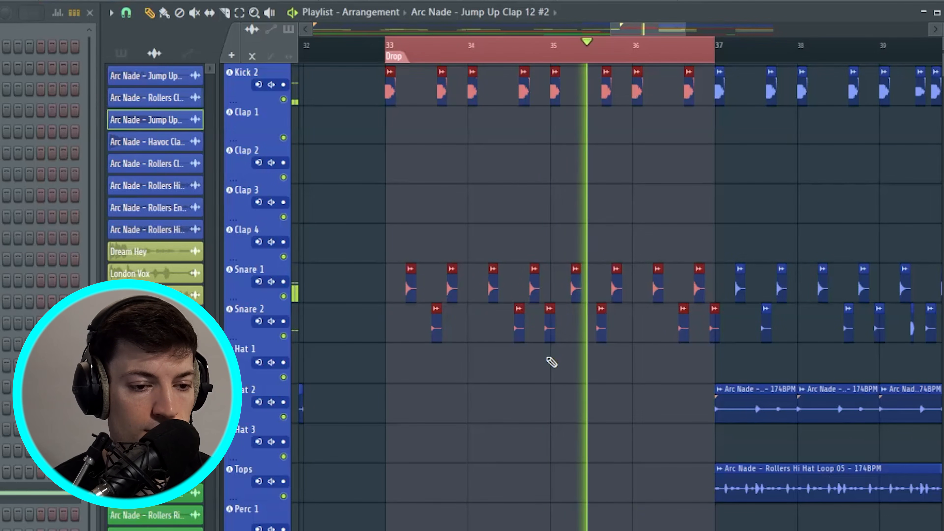
key(space)
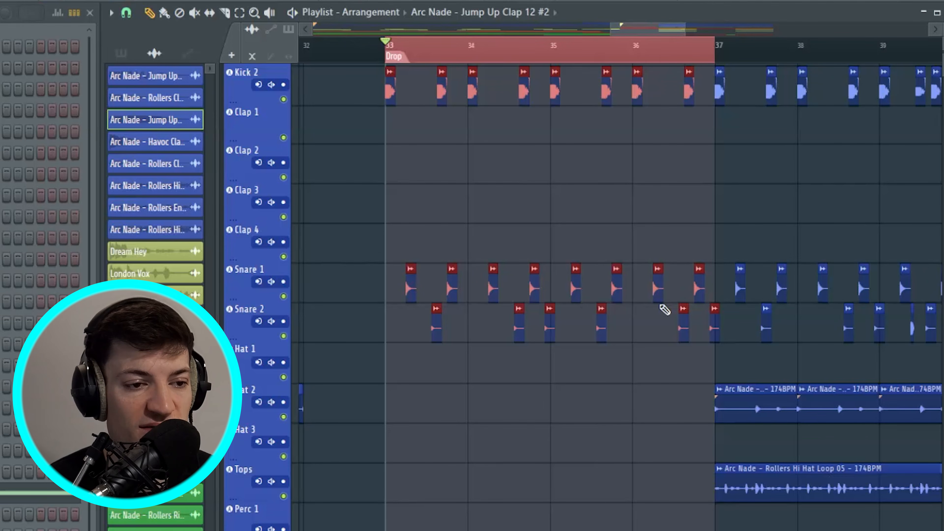
Check the Rollers Hi Hat Loop 09 clip's settings and lay the loop across bars 33 to 36 on Hat 2
scroll(686, 337, down, 4)
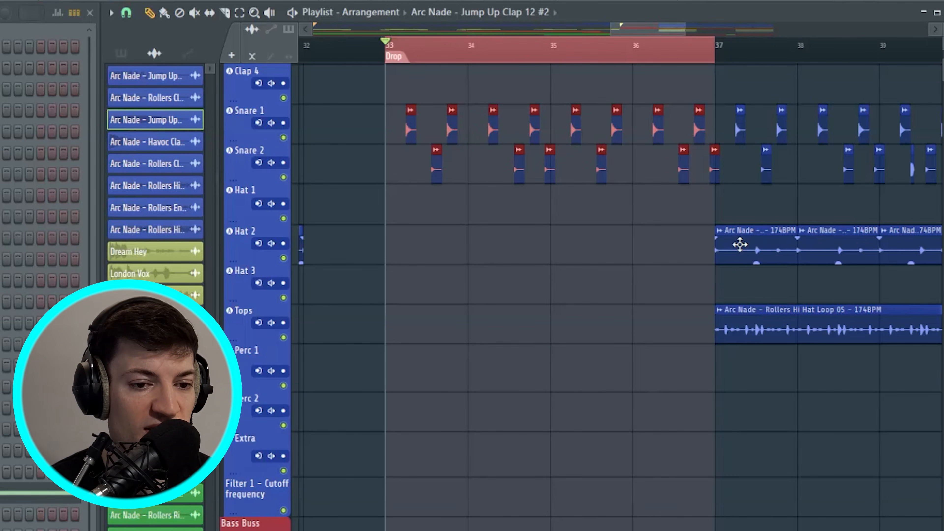
click(740, 245)
double_click(761, 246)
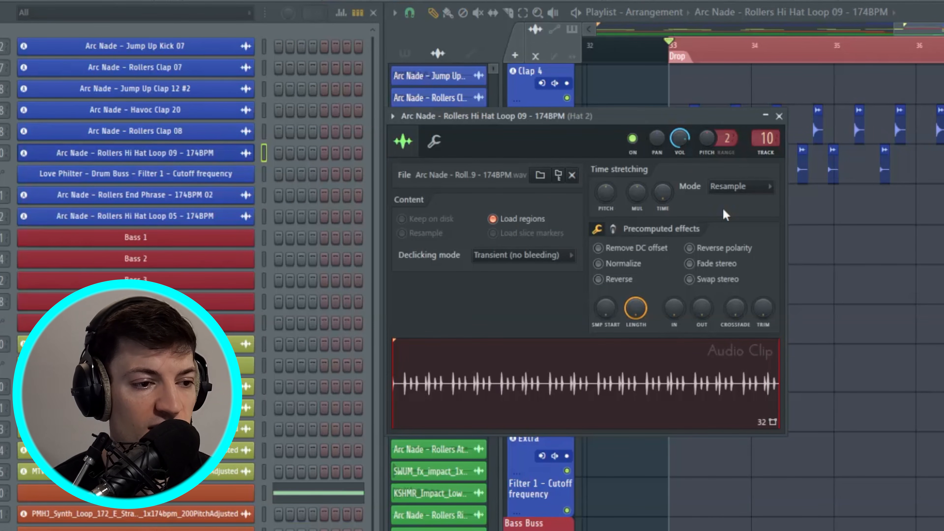
click(779, 116)
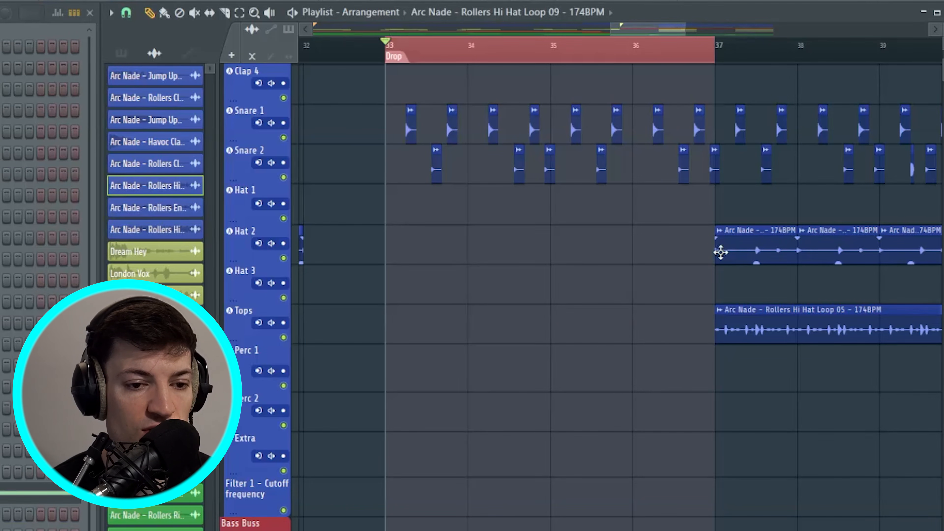
drag(409, 249, 648, 257)
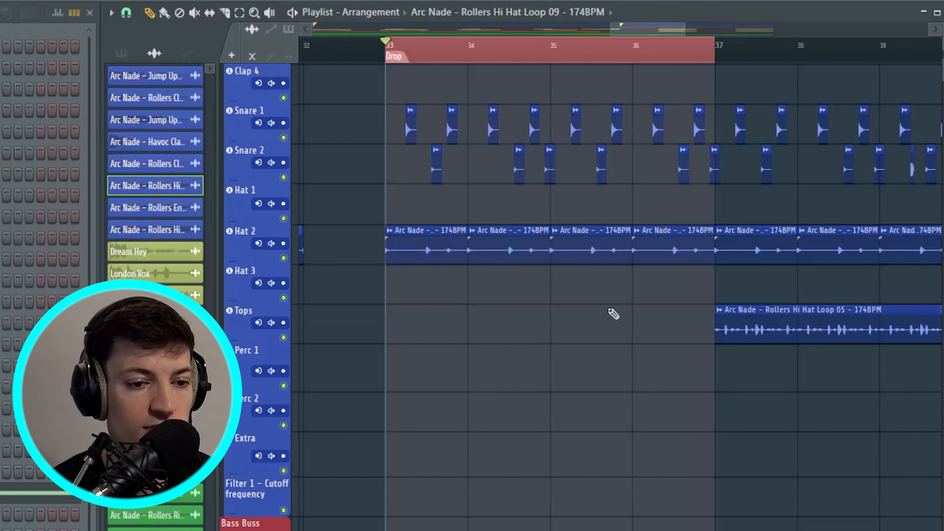
Check the Rollers Hi Hat Loop 05 clip's settings and place the four-bar loop at bar 33 on Tops
click(815, 327)
double_click(799, 338)
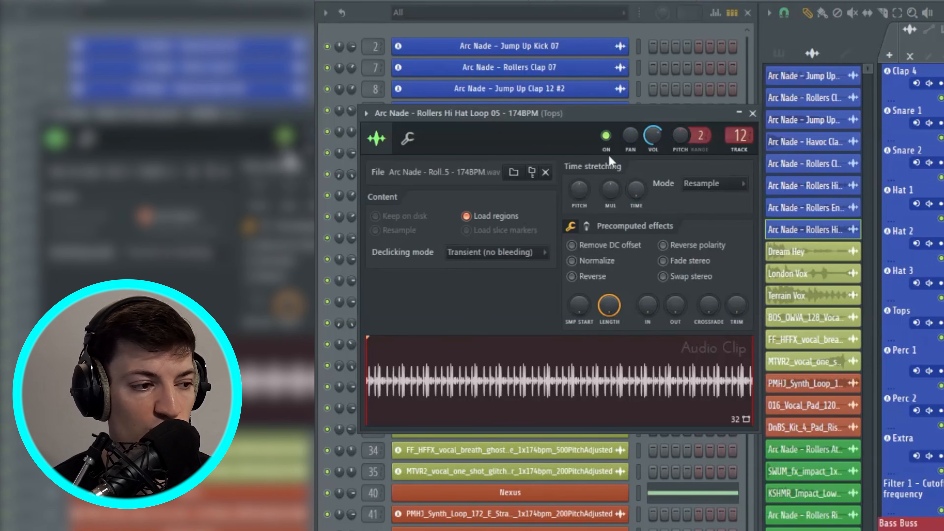
click(751, 115)
drag(685, 29, 725, 29)
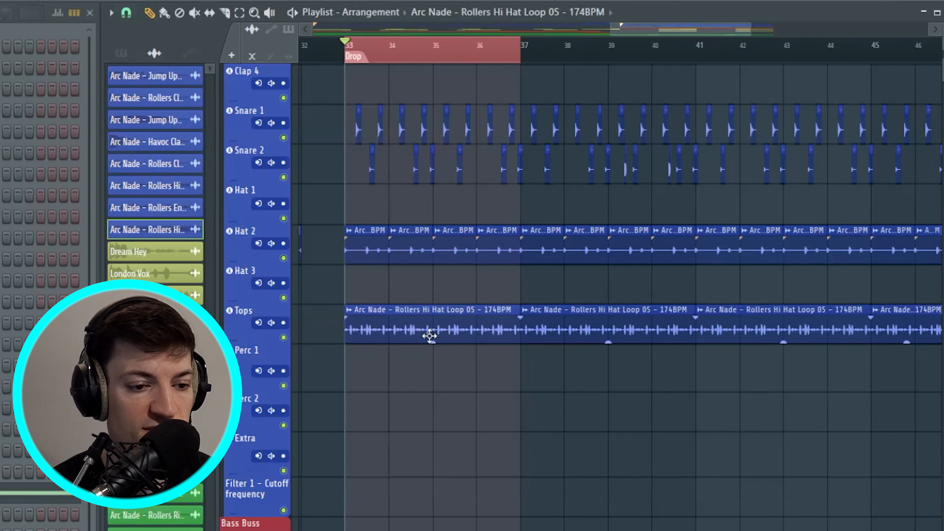
scroll(385, 59, left, 1)
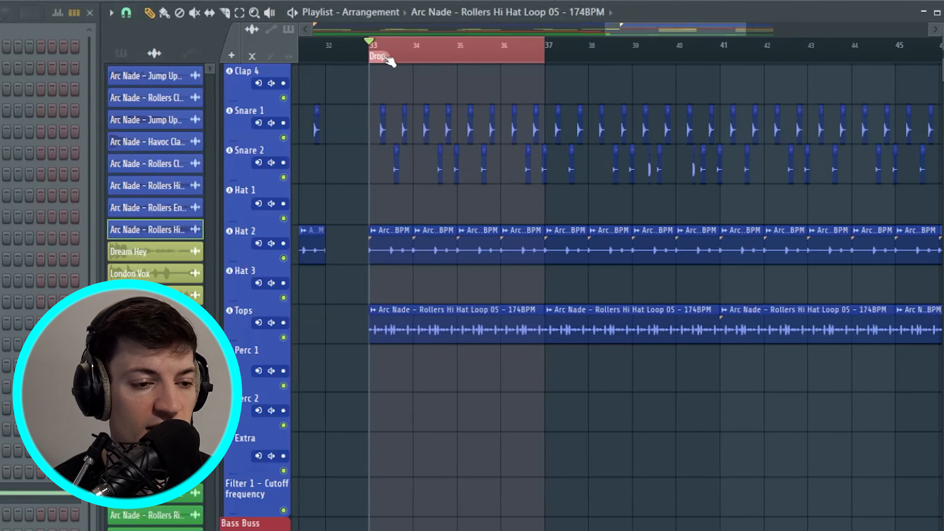
Open the mixer and inspect the effects on the Kick 1, Kick 2 and Kick Group tracks while playing the drop
scroll(396, 67, up, 3)
scroll(516, 186, up, 3)
scroll(517, 206, up, 2)
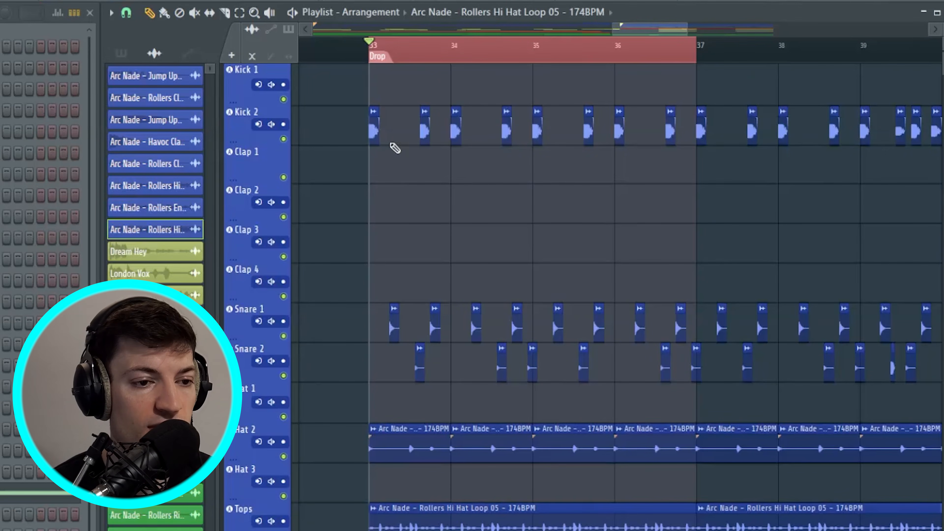
key(F9)
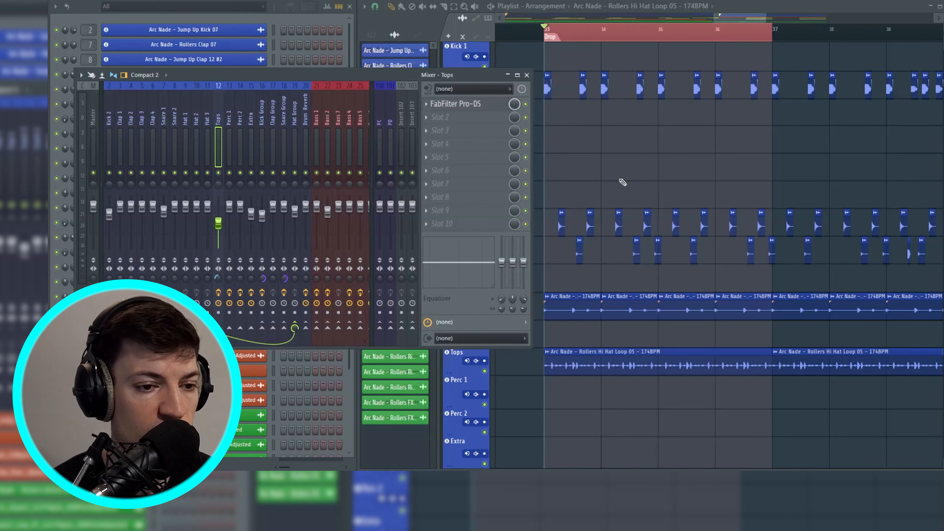
drag(170, 134, 76, 133)
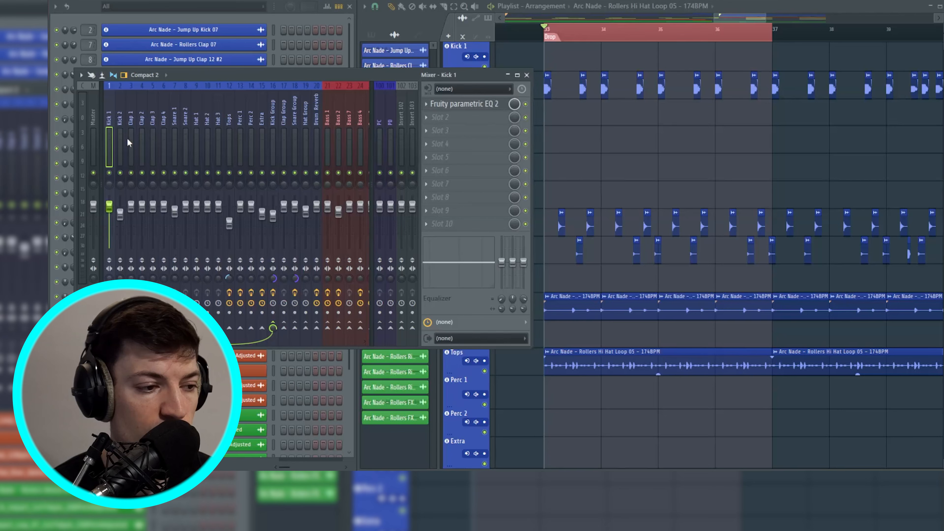
key(space)
click(121, 146)
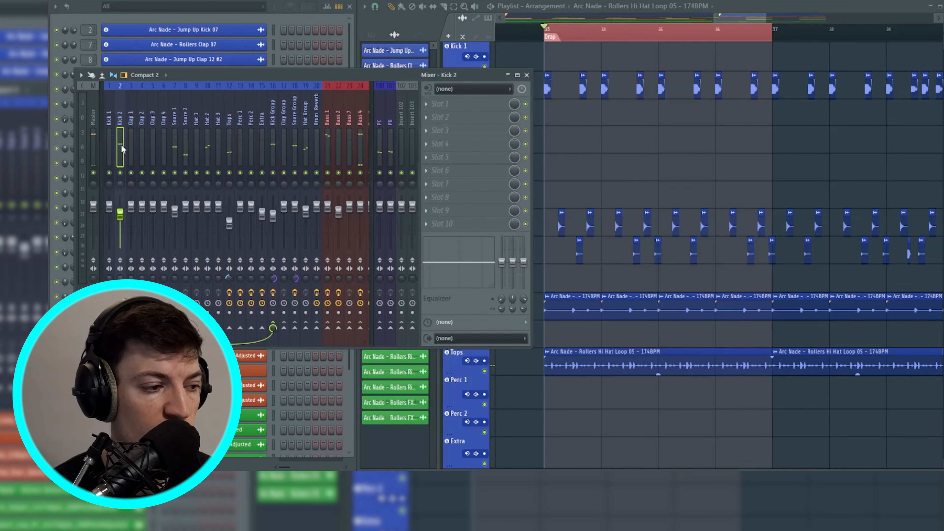
click(270, 130)
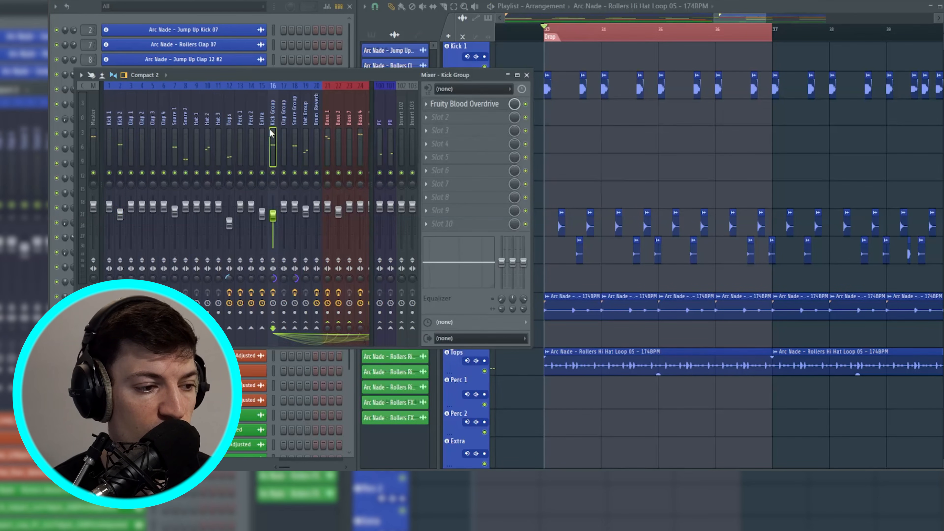
Play the drop and check the effects on the Snare Group, Hat 2 and Hat Group mixer tracks
click(295, 149)
key(space)
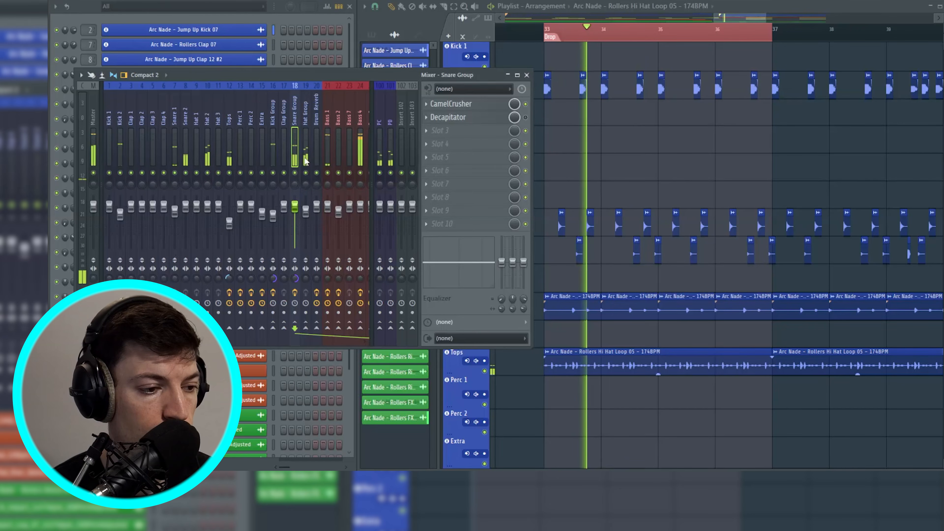
key(space)
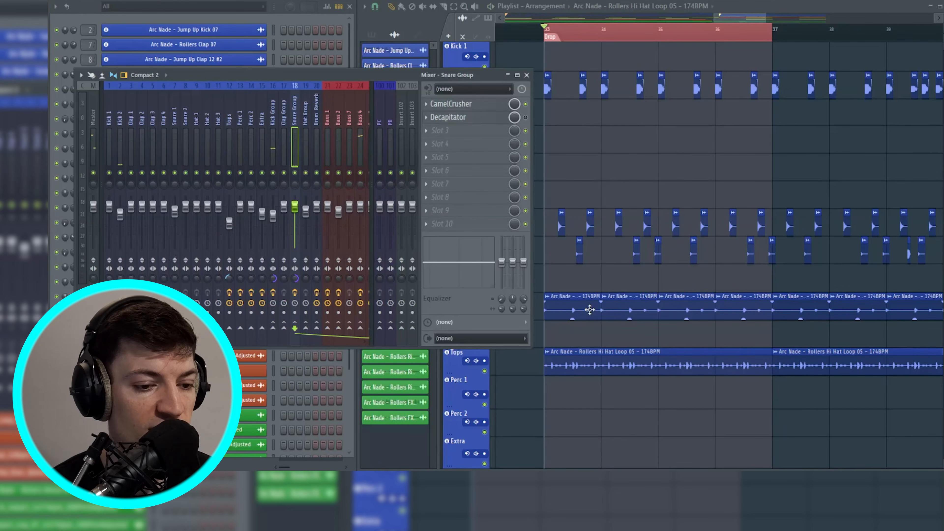
key(space)
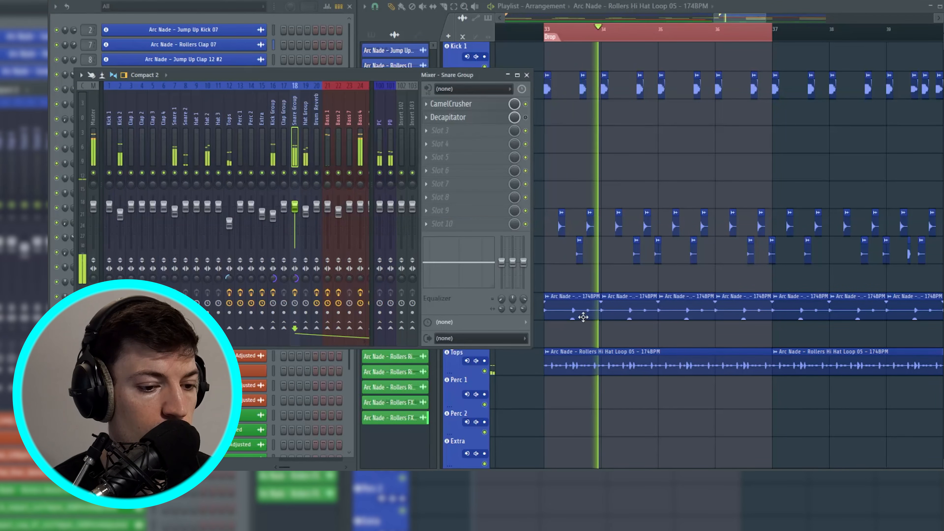
click(212, 139)
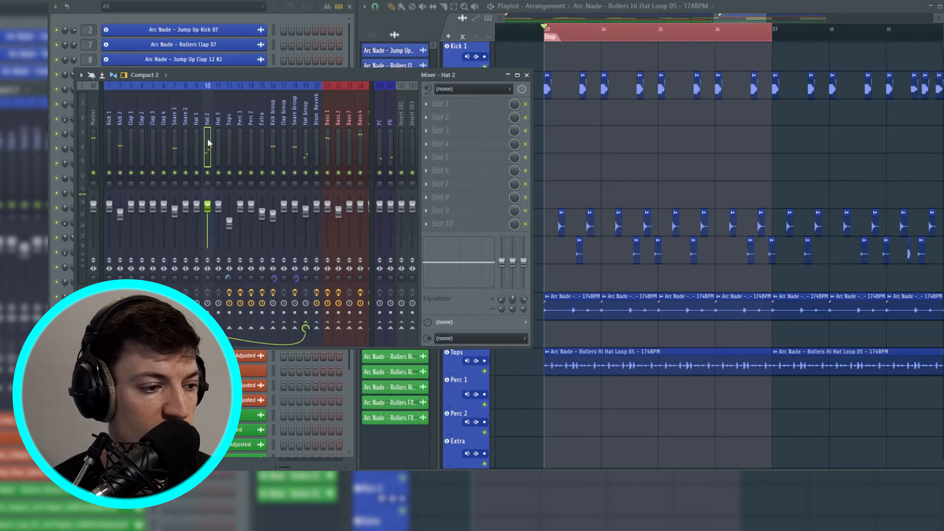
click(307, 139)
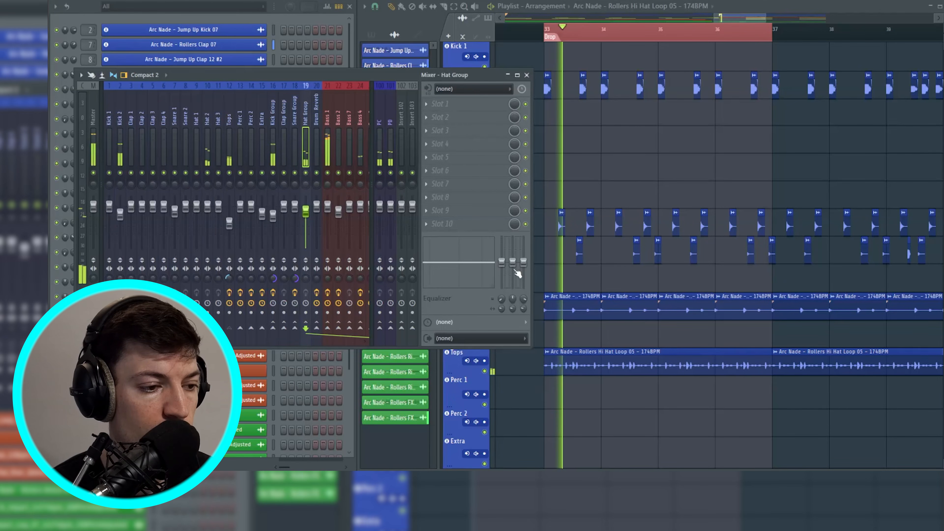
Play the drop again while inspecting the Snare Group and Tops mixer tracks
click(294, 149)
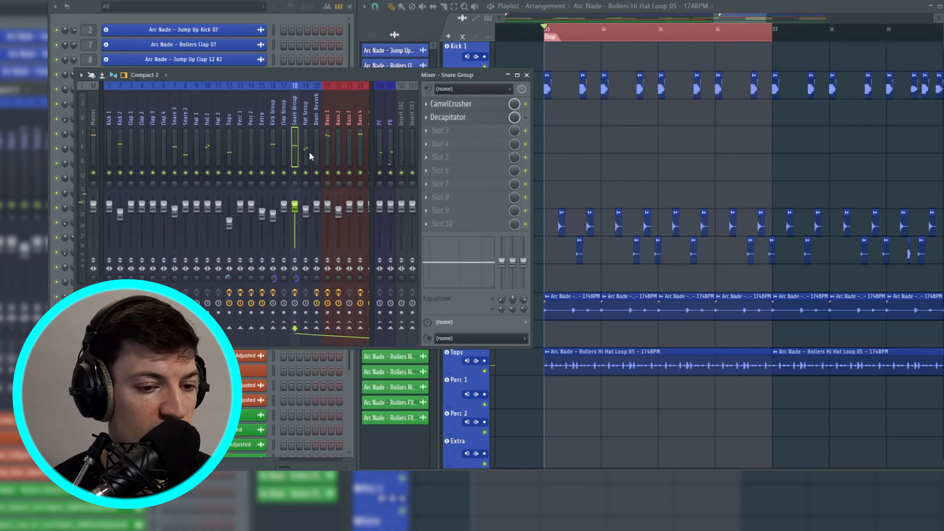
key(space)
key(space)
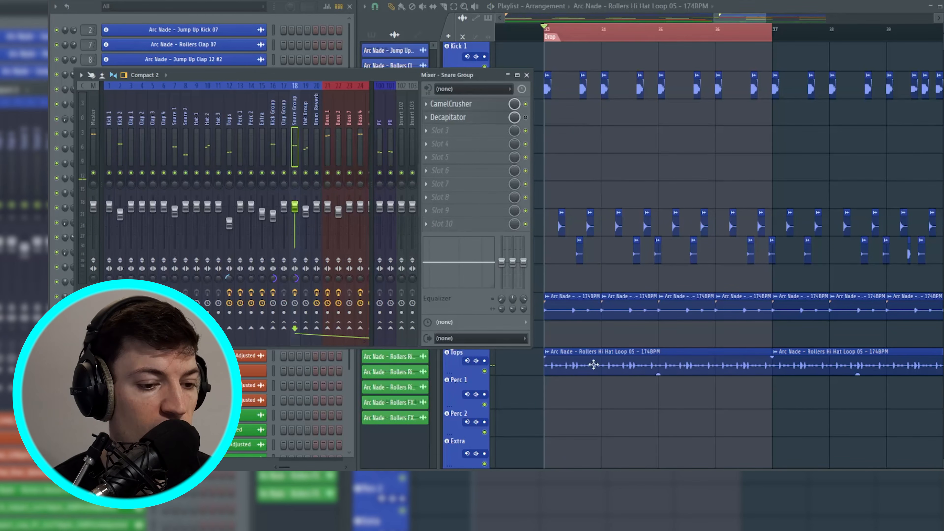
click(228, 142)
key(space)
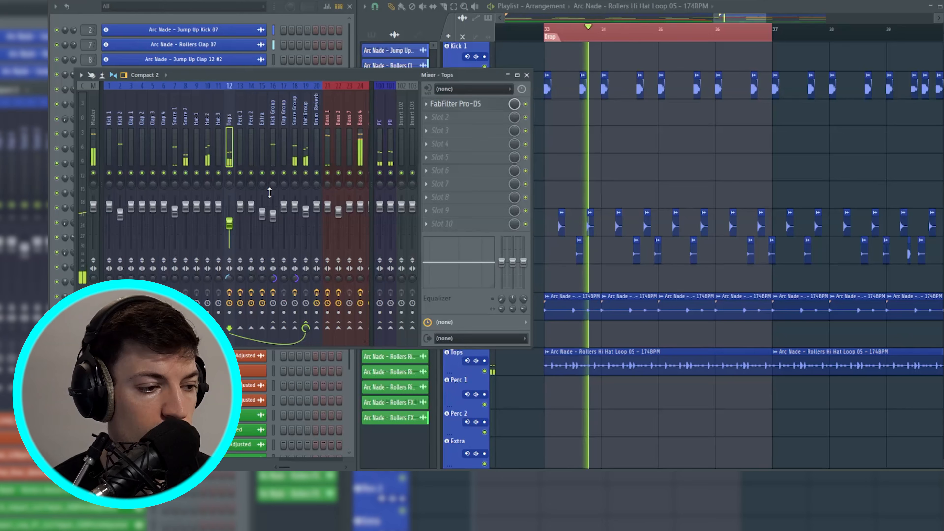
Review the Kick Group, Snare Group and Hat Group mixer tracks and pick out the Hi Hat Loop 09 and 05 clips
click(272, 149)
key(space)
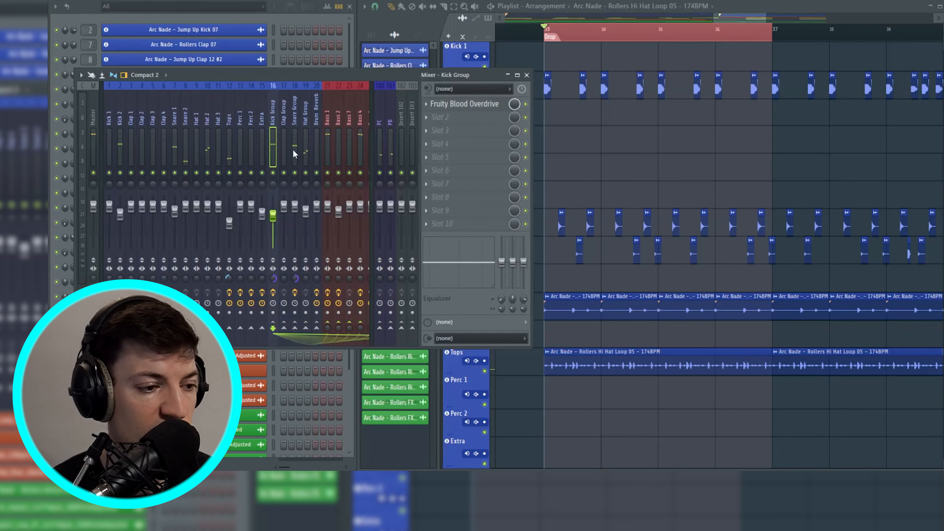
click(294, 150)
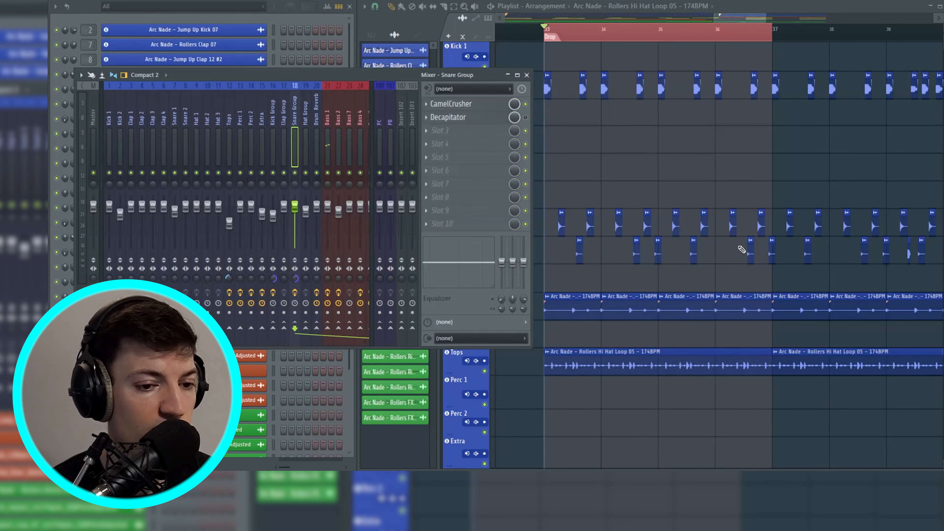
click(575, 305)
click(306, 155)
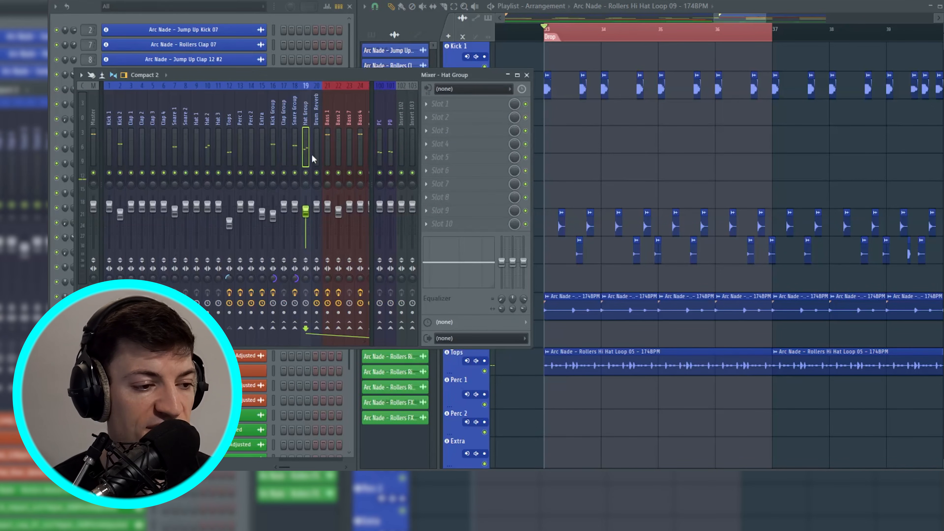
click(601, 370)
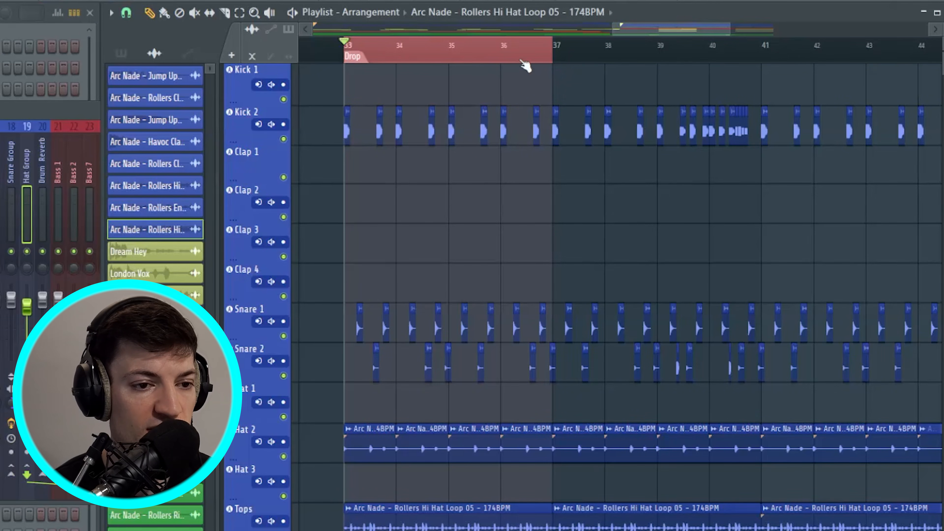
Select bars 37 to 40, narrow the time selection to bars 39 and 40, and set the playlist snap to Step
drag(557, 61, 766, 85)
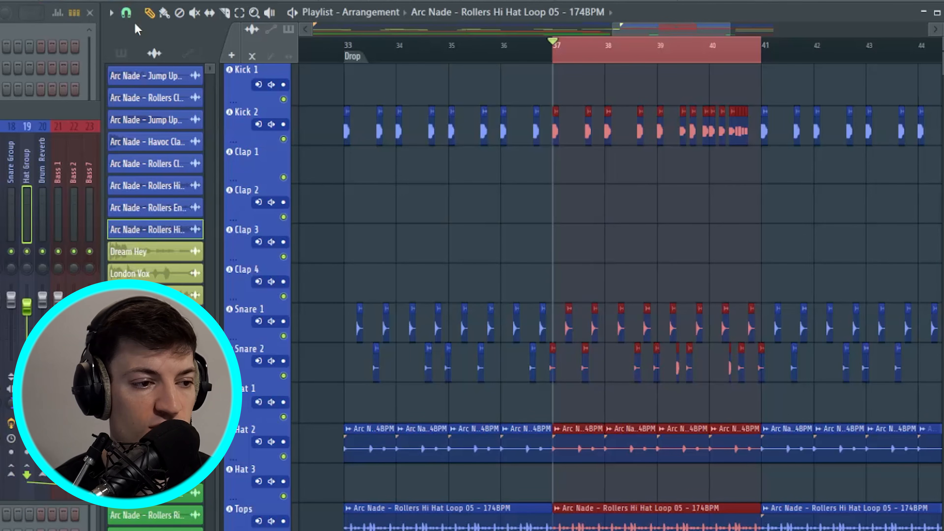
click(127, 14)
click(143, 146)
drag(658, 56, 774, 56)
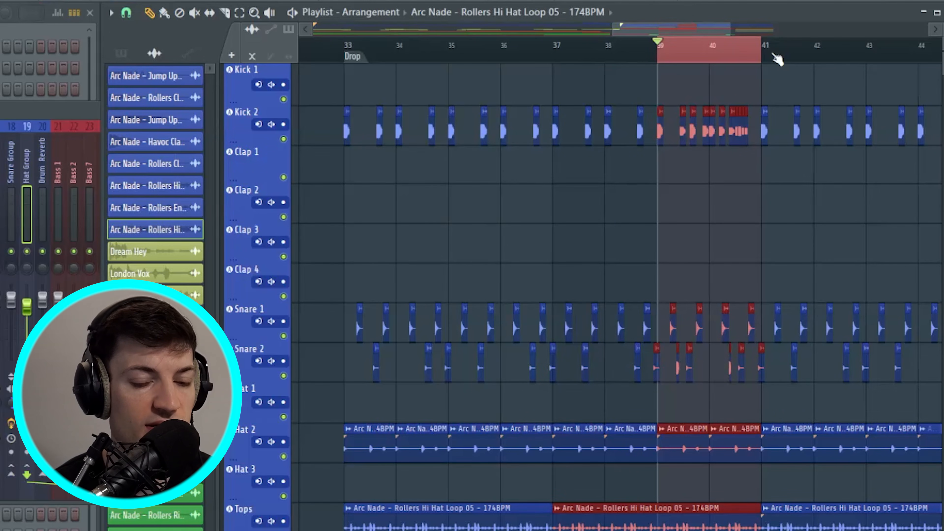
scroll(777, 58, up, 5)
click(127, 13)
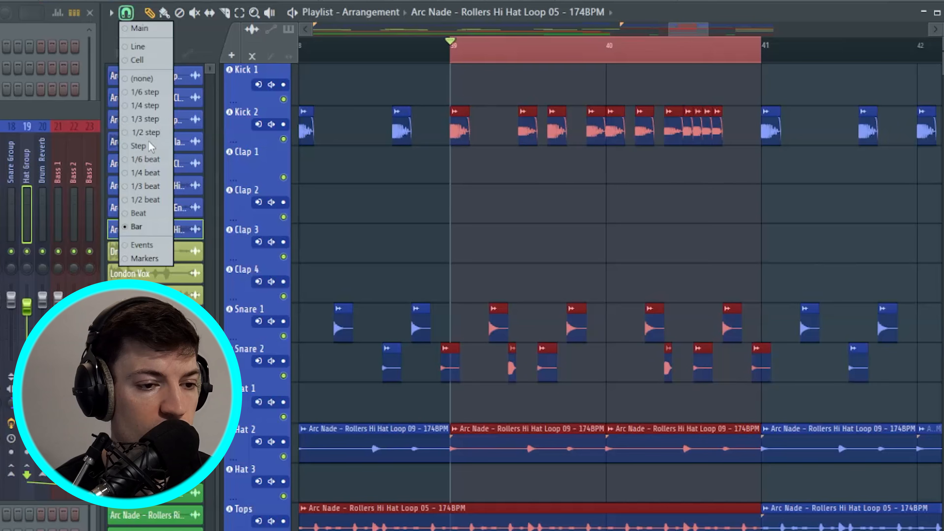
click(150, 146)
scroll(653, 70, up, 2)
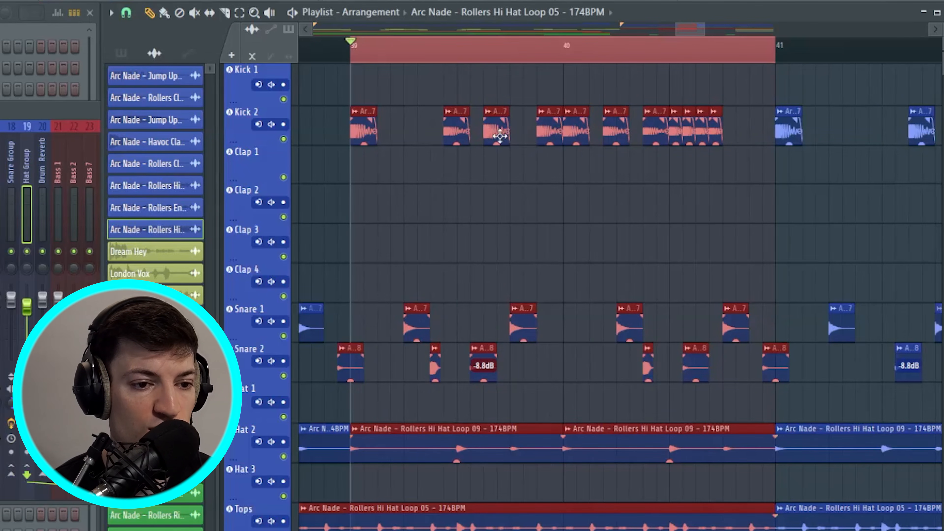
Check the settings of the short Jump Up Clap 12 #2 clip on Snare 2 and play the fill in bars 39 and 40
double_click(435, 368)
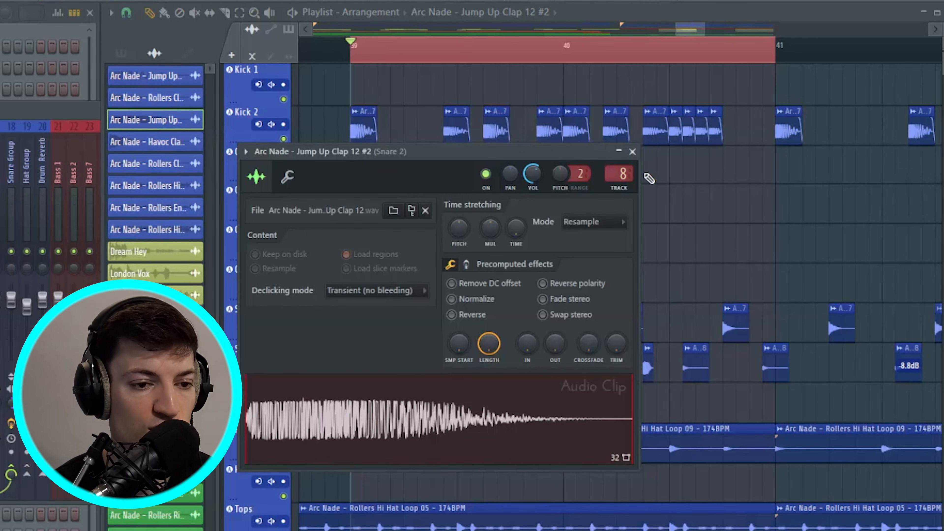
click(632, 151)
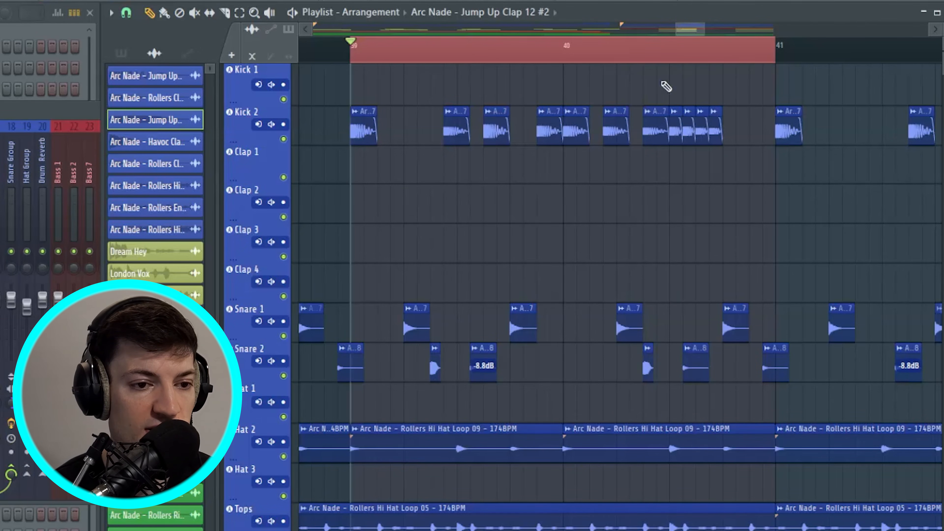
key(space)
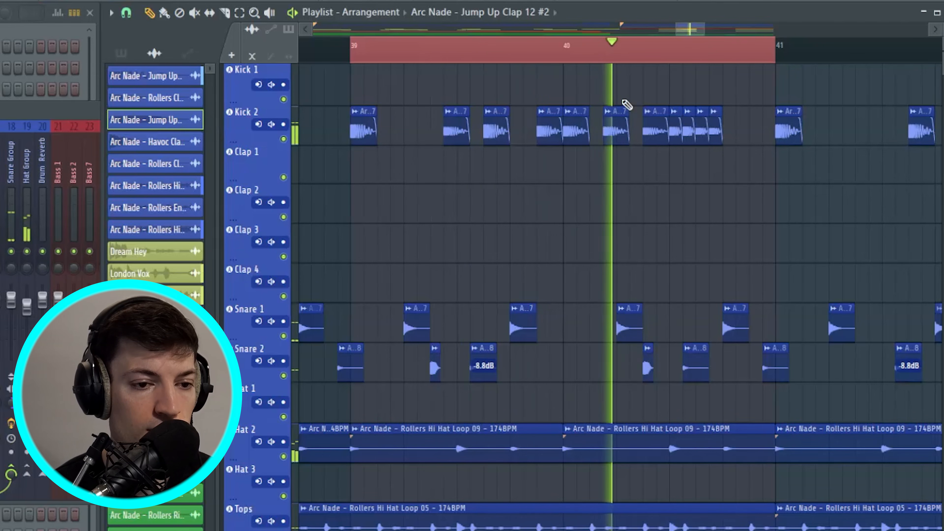
key(space)
Set the playlist snap to Bar and select bars 47 and 48 at the end of the drop
scroll(411, 67, down, 4)
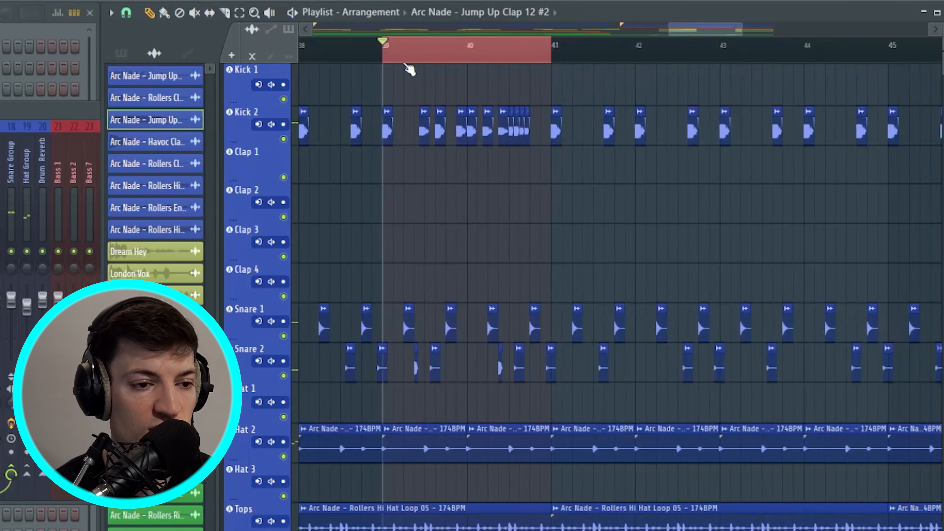
drag(669, 36, 630, 36)
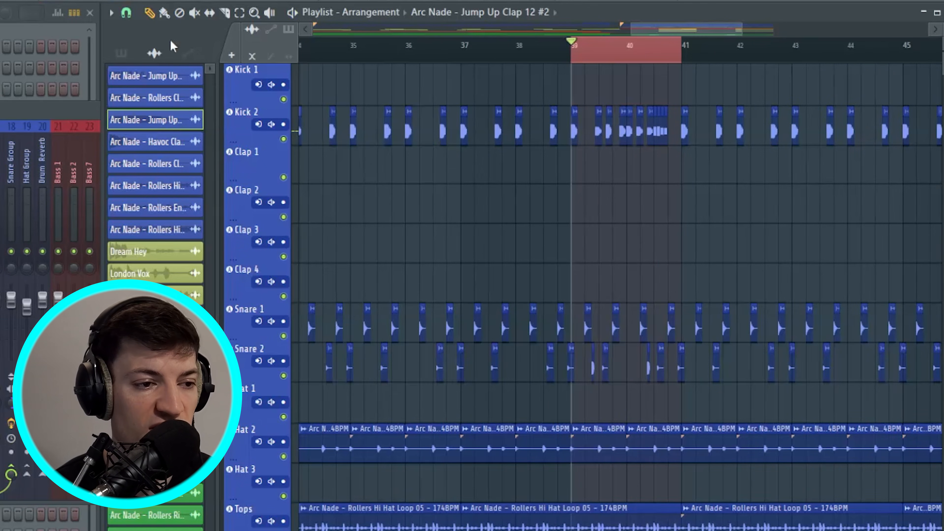
click(127, 14)
click(150, 240)
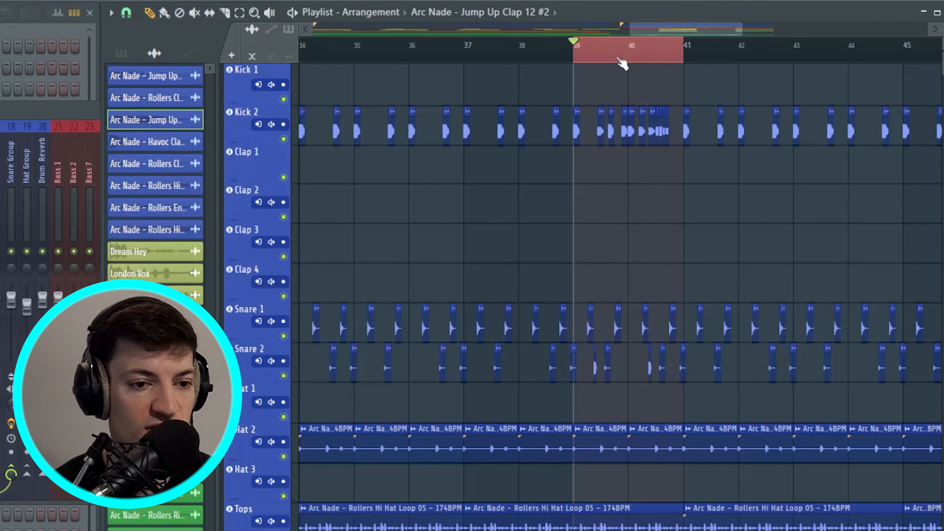
drag(742, 26, 804, 26)
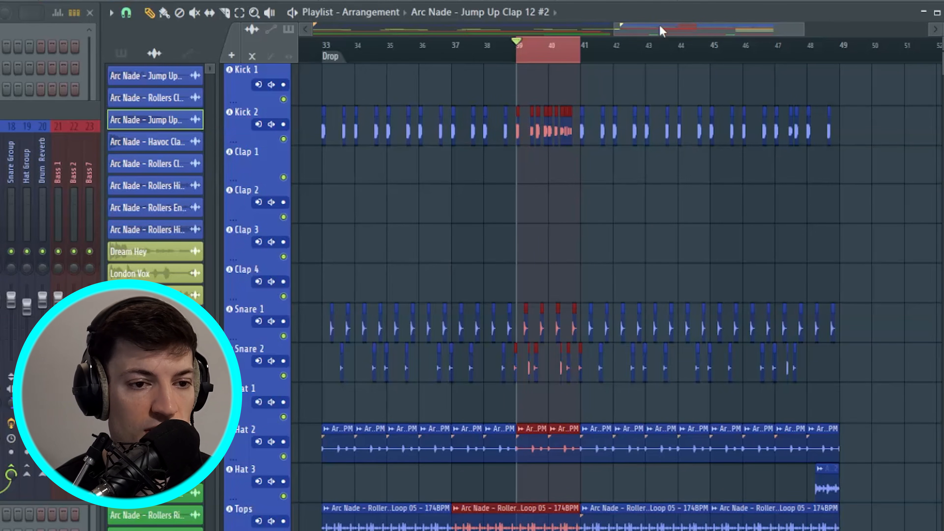
drag(656, 30, 673, 30)
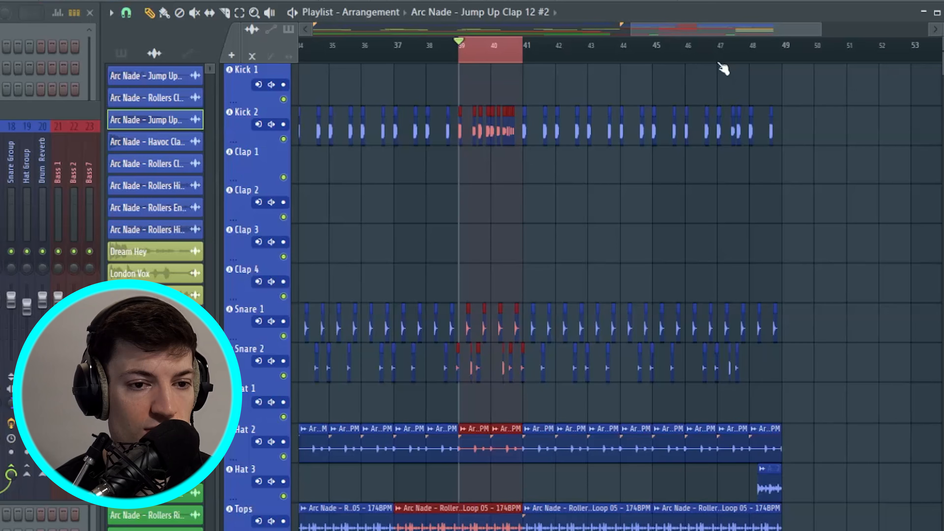
drag(719, 63, 787, 60)
scroll(791, 59, up, 6)
scroll(595, 64, down, 2)
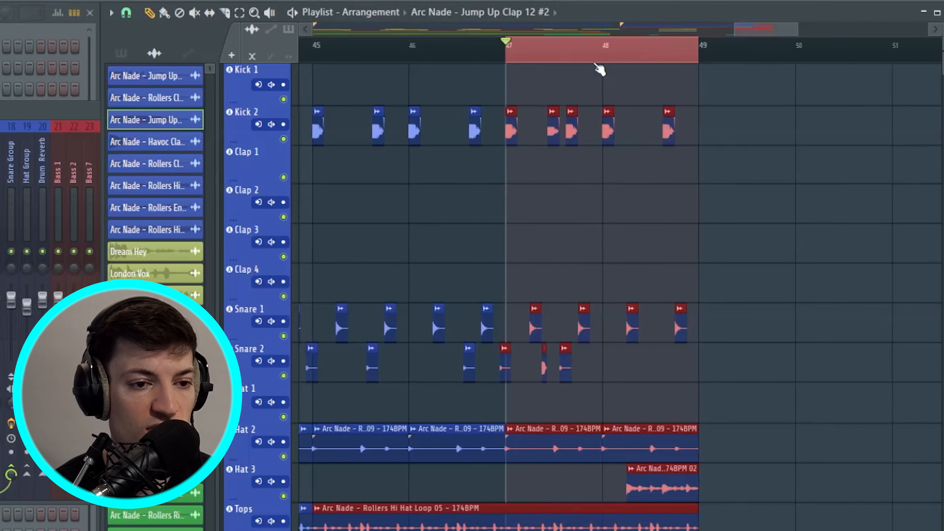
scroll(599, 69, up, 3)
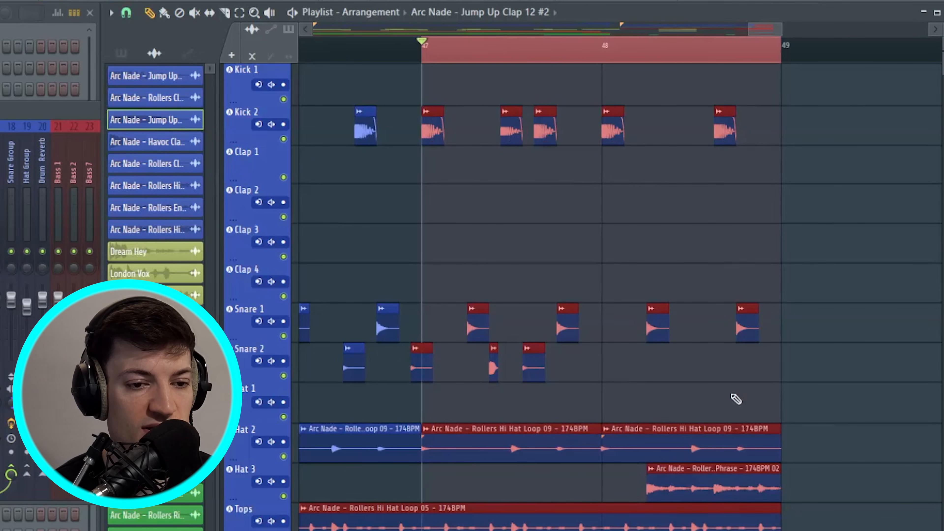
Open the Rollers End Phrase 02 clip on Hat 3 and play the ending fill in bars 47 and 48
double_click(704, 490)
drag(401, 195, 651, 128)
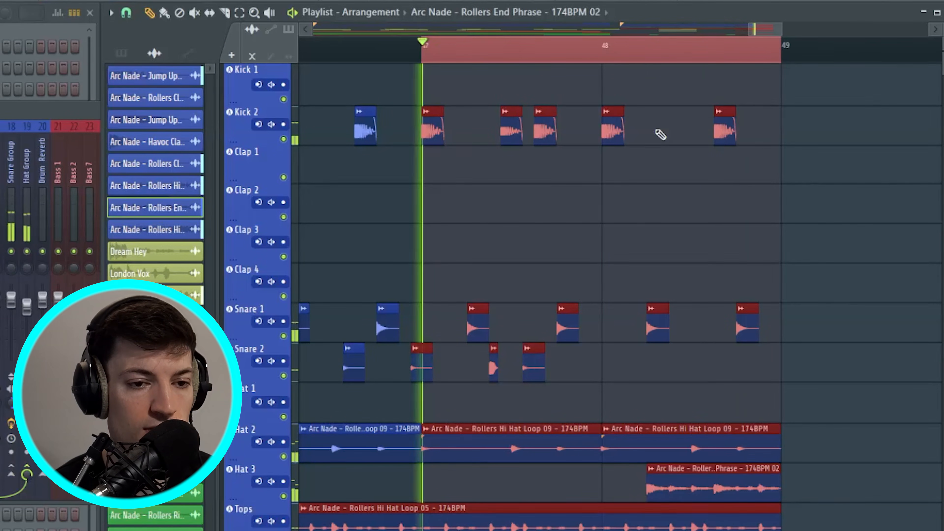
key(space)
Select the drop's clips across bars 33 to 48, and replace that selection with the intro and build-up clips in bars 1 to 32
scroll(589, 70, down, 5)
scroll(589, 69, down, 8)
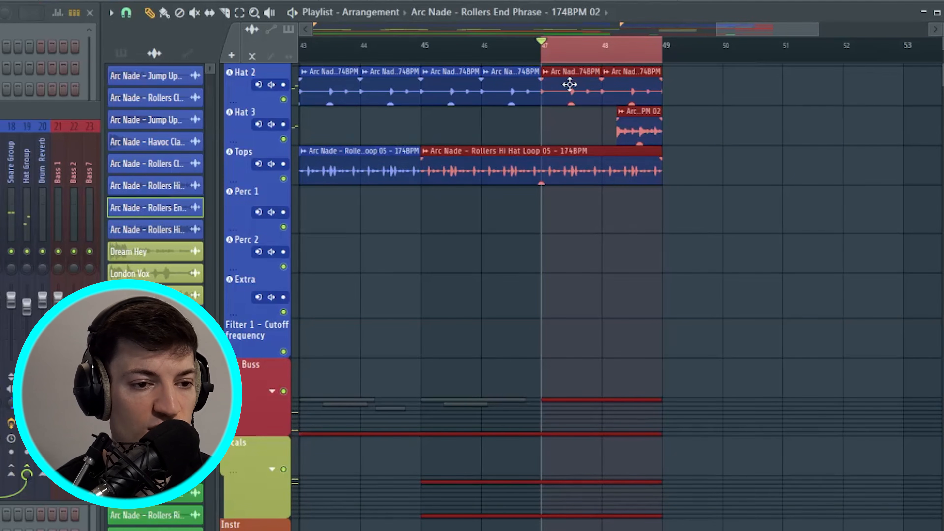
drag(847, 64, 594, 528)
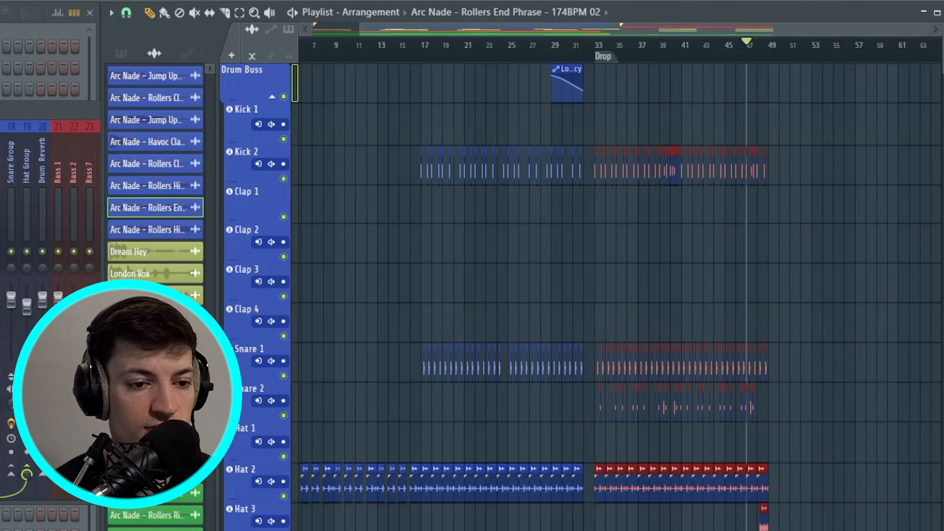
drag(591, 65, 301, 528)
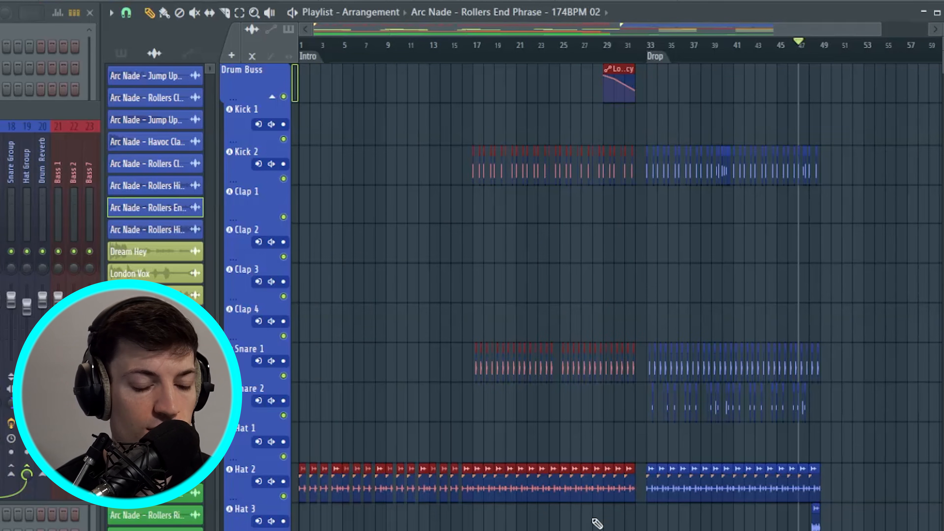
Clear the clip selection and play the intro's hi-hat pattern on Hat 2 from bar 1
click(596, 526)
scroll(620, 298, down, 1)
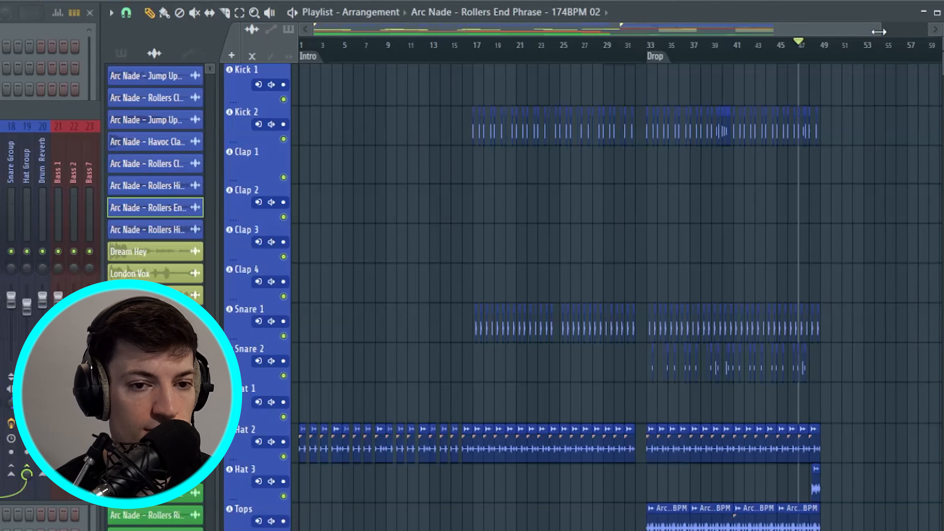
drag(880, 30, 766, 466)
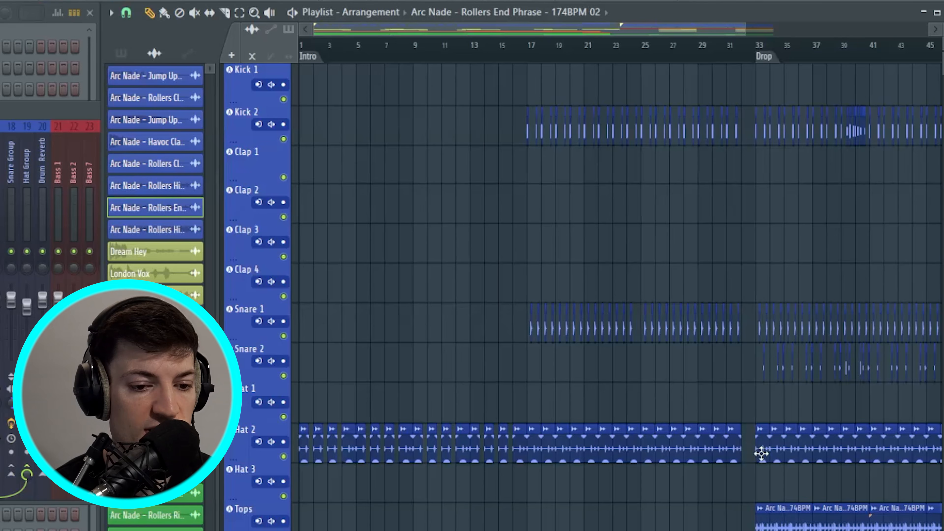
drag(745, 29, 398, 105)
scroll(376, 205, down, 3)
key(space)
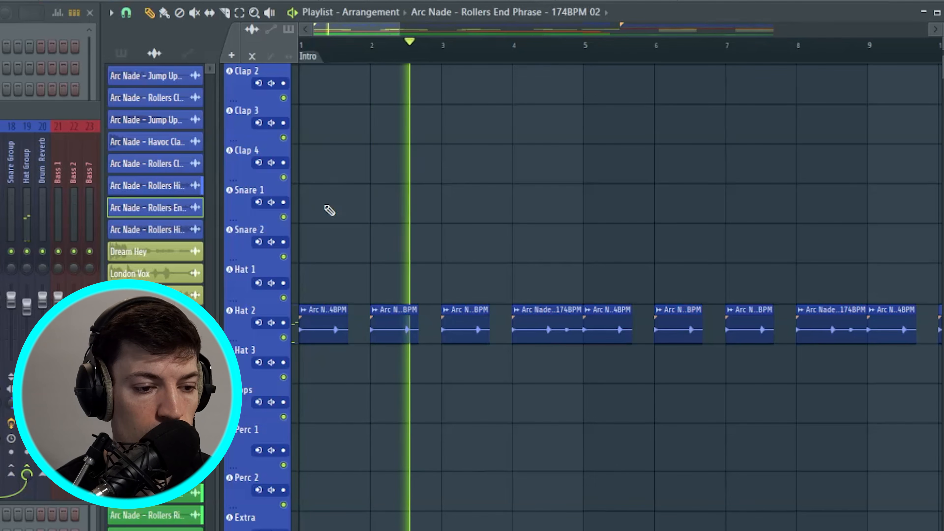
key(space)
Play the longer hi-hat clip on Hat 2 from bar 4
click(512, 64)
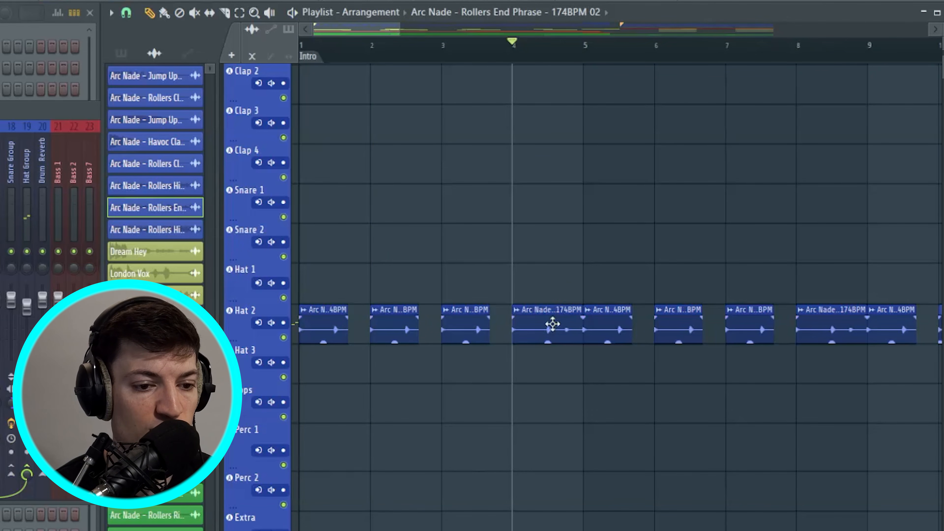
key(space)
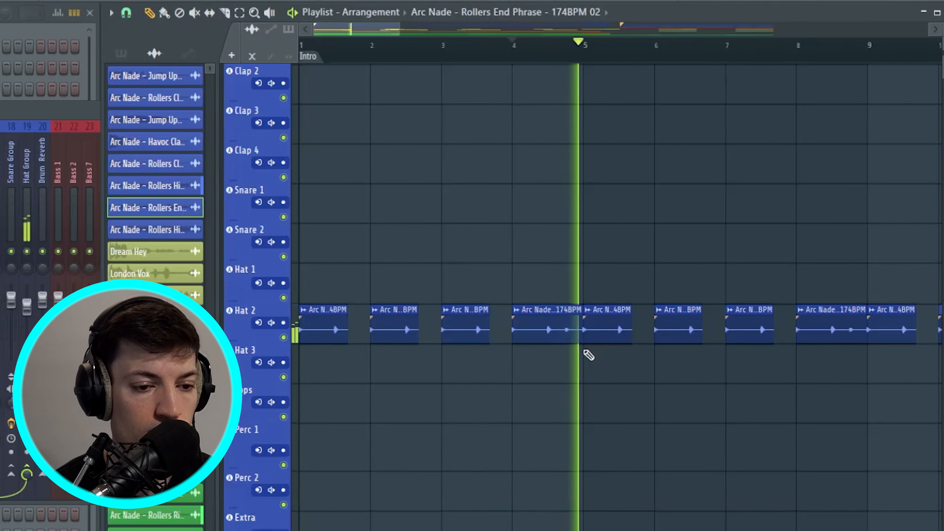
key(space)
Select bars 17 to 23 of the build-up and play the kick, snare and hi-hat clips there
drag(579, 46, 238, 87)
drag(400, 30, 544, 32)
drag(407, 59, 787, 57)
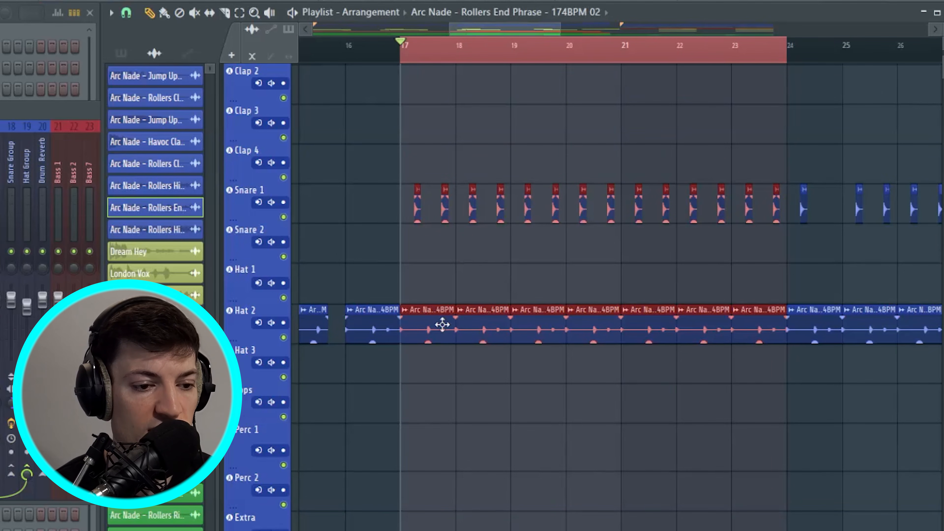
drag(555, 31, 708, 32)
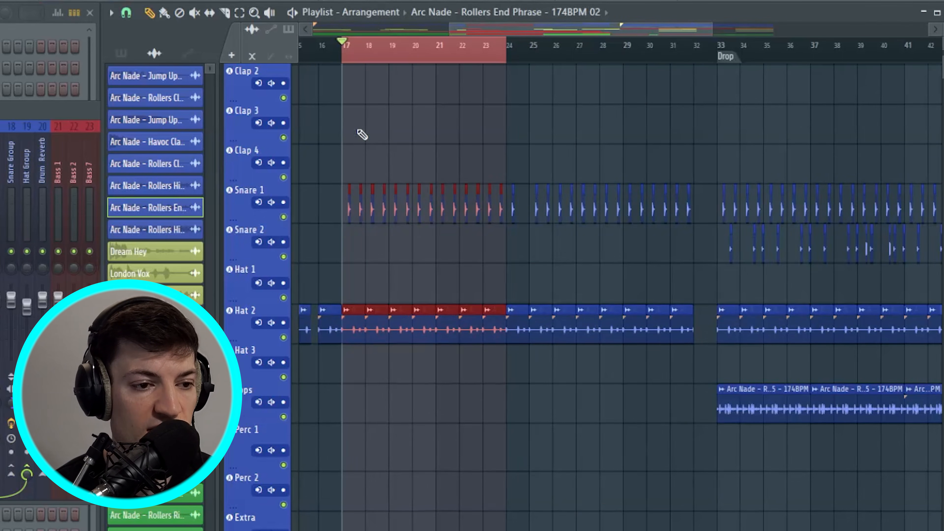
scroll(452, 191, up, 4)
key(space)
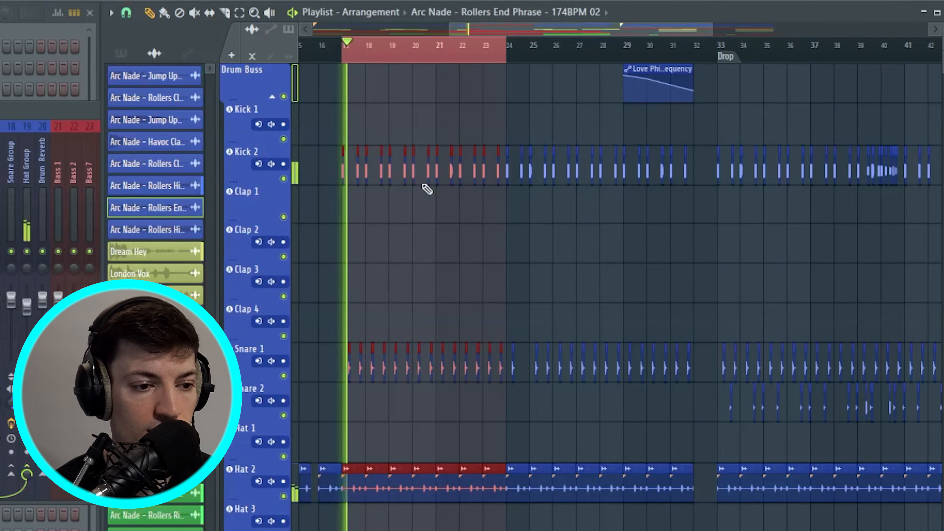
Select the Love Philter cutoff frequency automation clip at bar 29 and open Fruity Love Philter on the Drum Buss
click(532, 55)
drag(538, 59, 679, 57)
scroll(679, 56, up, 5)
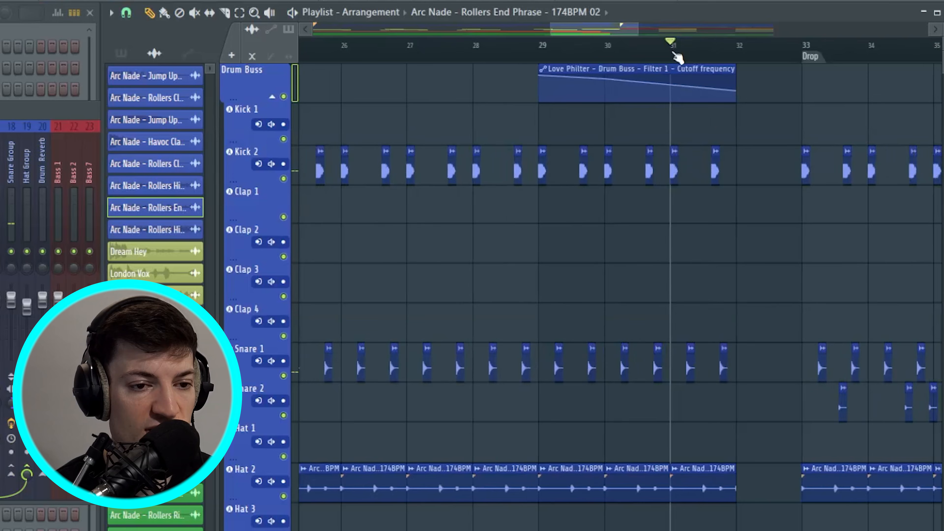
click(624, 69)
click(542, 57)
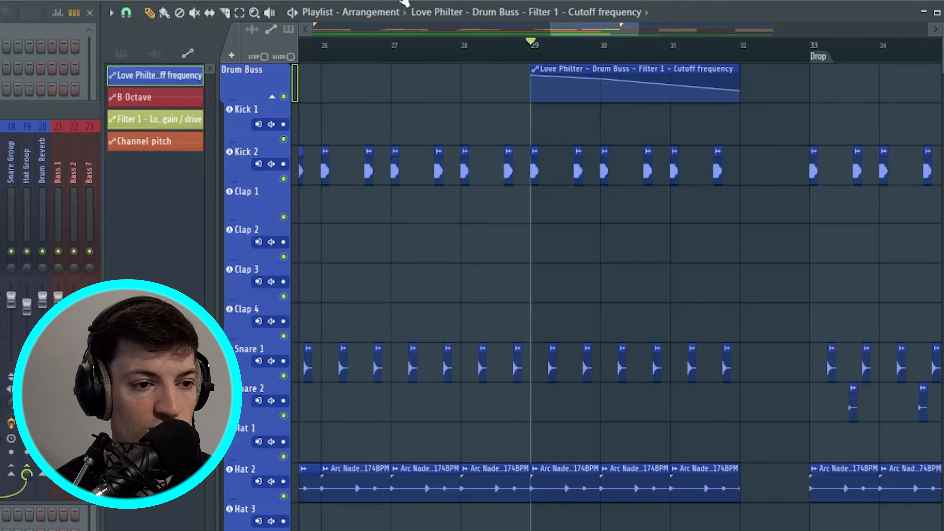
click(404, 1)
scroll(168, 204, down, 10)
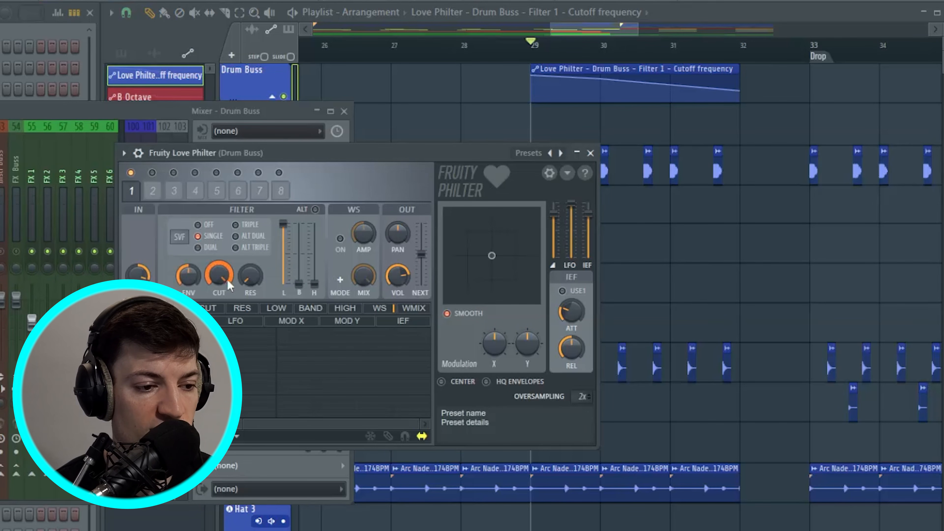
Select bars 29 to 31 and view the automation options of the Cut knob in the Drum Buss's Fruity Love Philter
drag(532, 53, 738, 52)
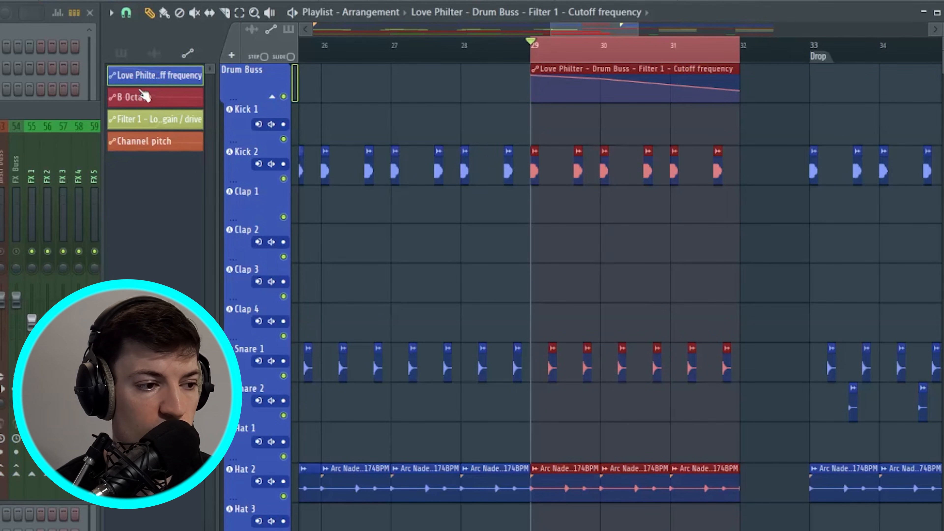
key(F9)
click(274, 192)
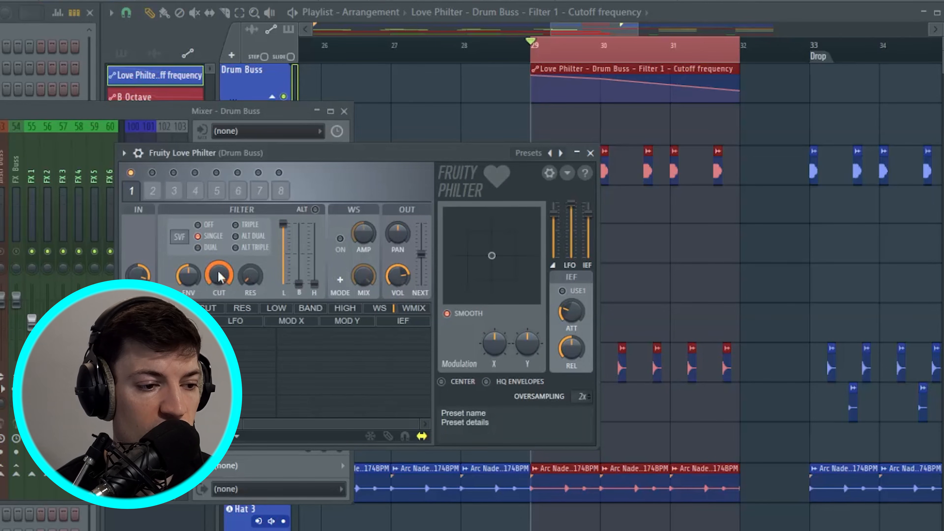
right_click(214, 277)
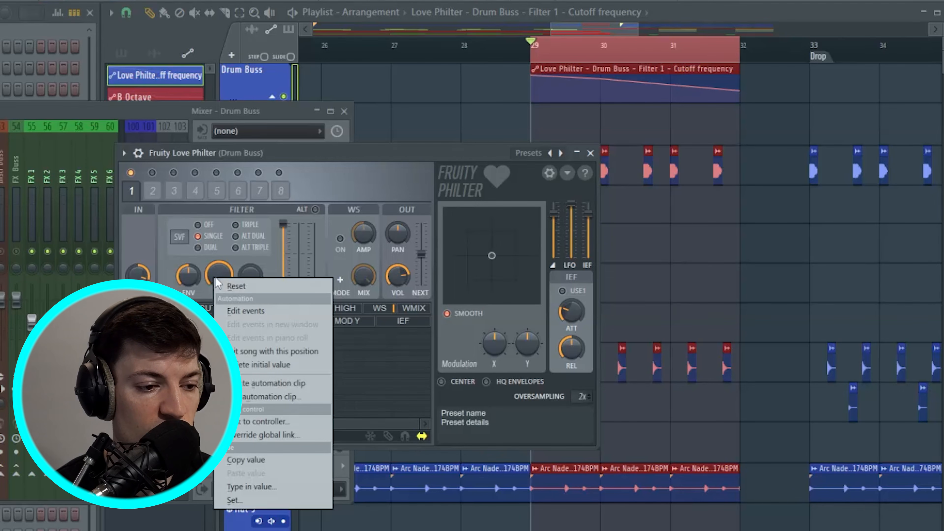
click(218, 269)
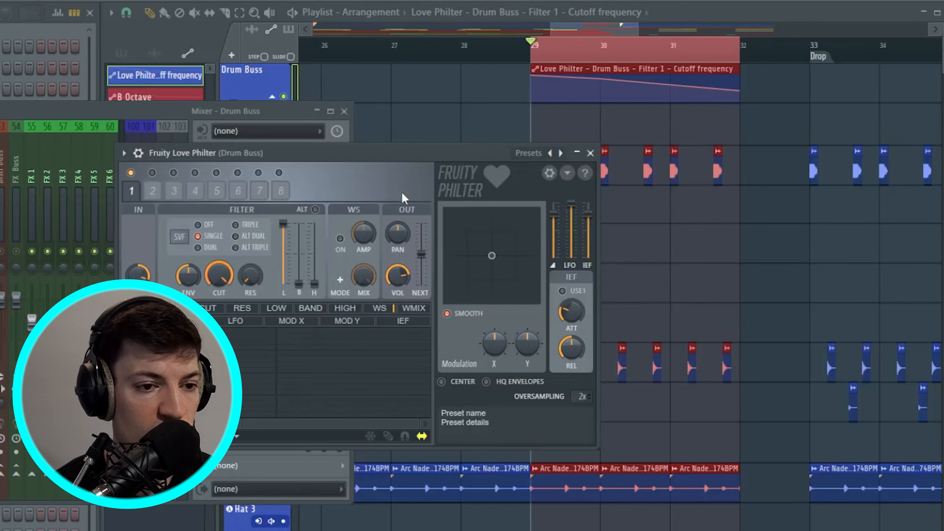
Play bars 29 to 31 while watching Fruity Love Philter's Cut knob follow the automation, and close the plugin
drag(401, 193, 299, 171)
key(space)
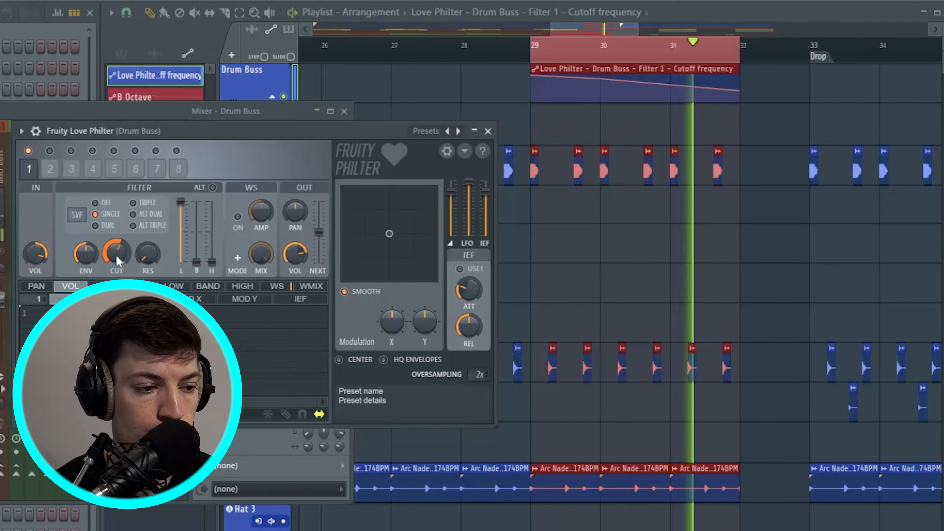
click(488, 131)
key(space)
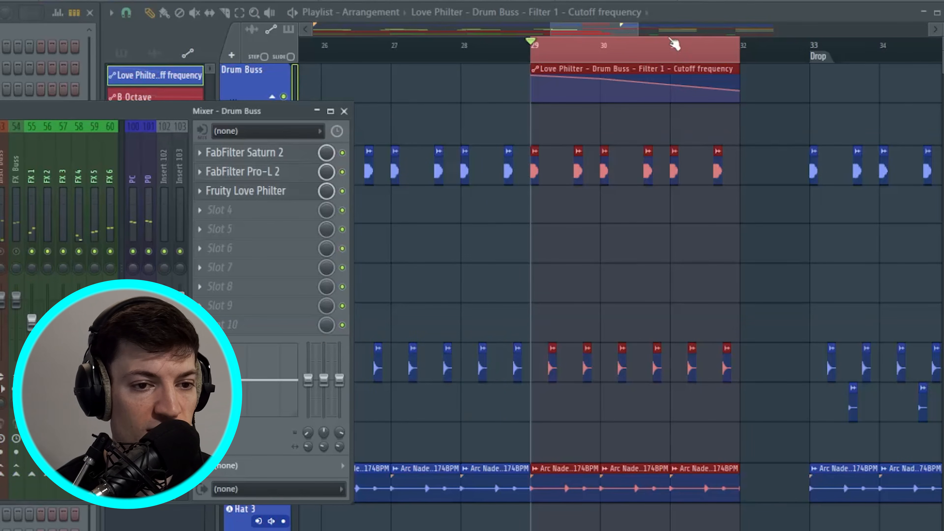
Select the empty bar 32 just before the drop
click(674, 44)
drag(741, 47, 783, 72)
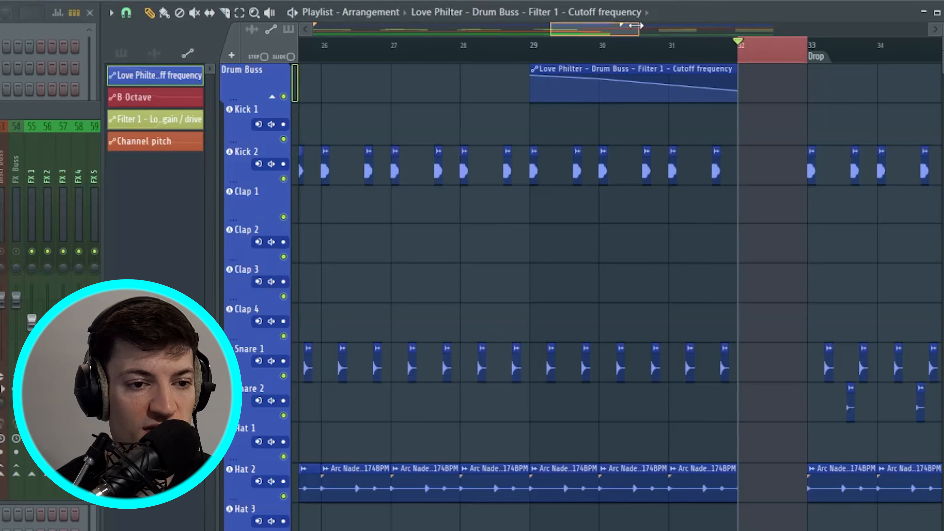
drag(635, 25, 698, 25)
Bring up the Bass Buss tracks and the mixer, and play the bass patterns from the drop at bar 33
scroll(632, 223, down, 4)
drag(598, 47, 676, 47)
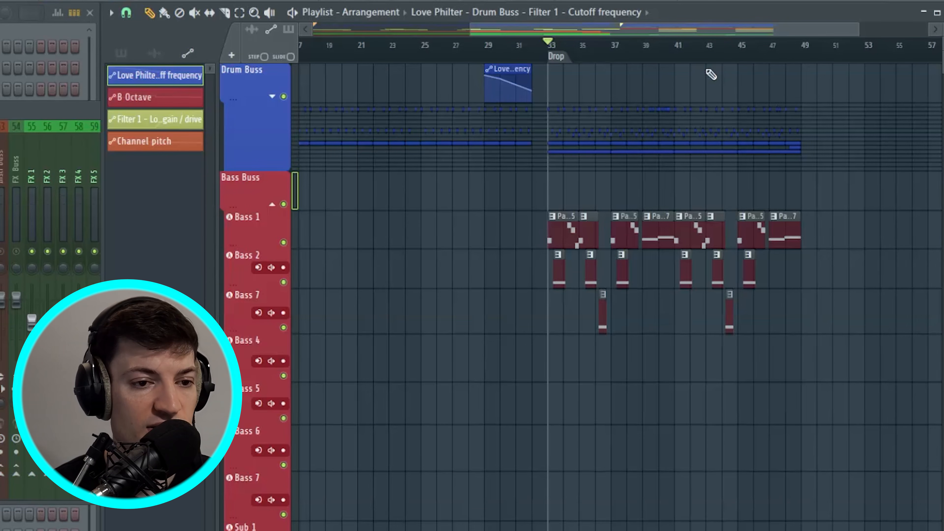
scroll(750, 109, down, 3)
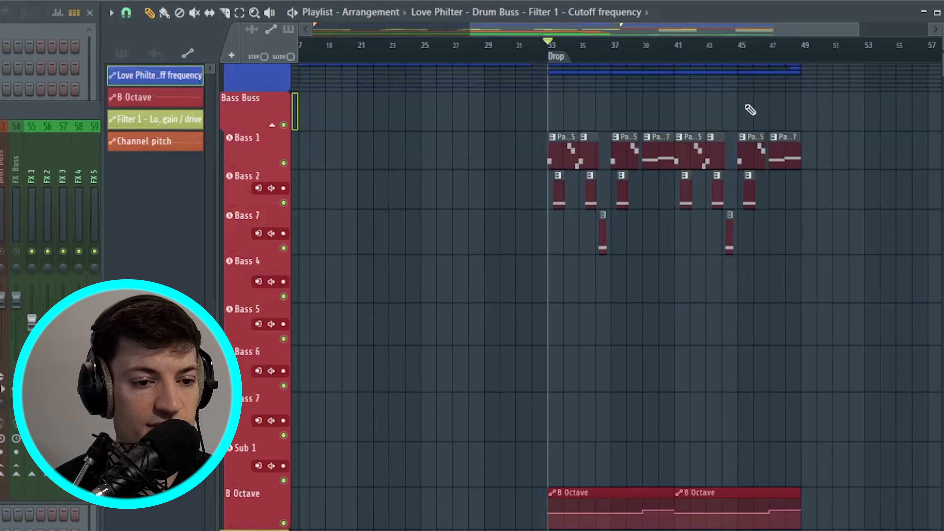
scroll(811, 58, up, 2)
key(F9)
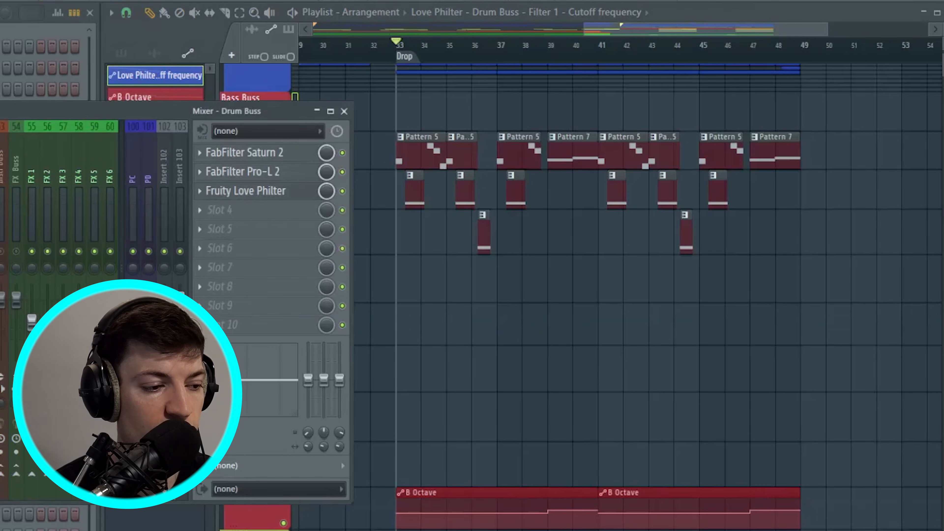
key(space)
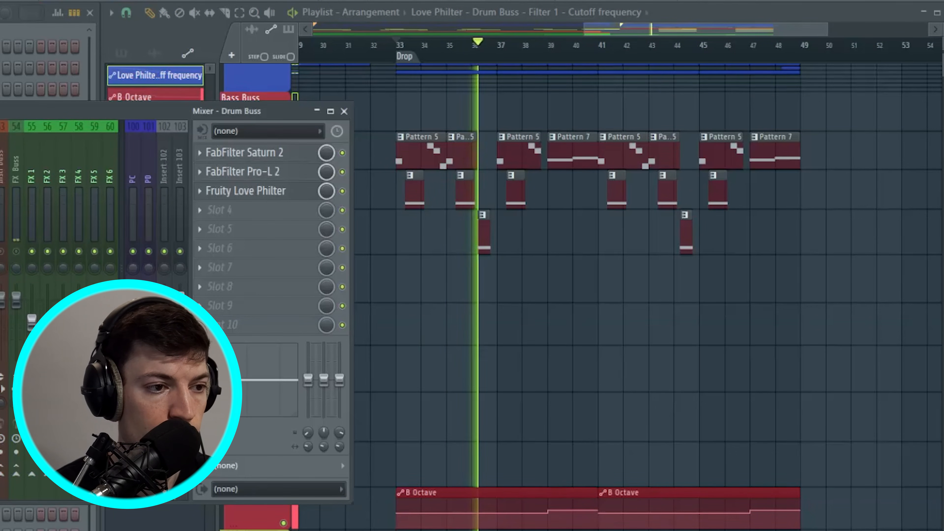
key(space)
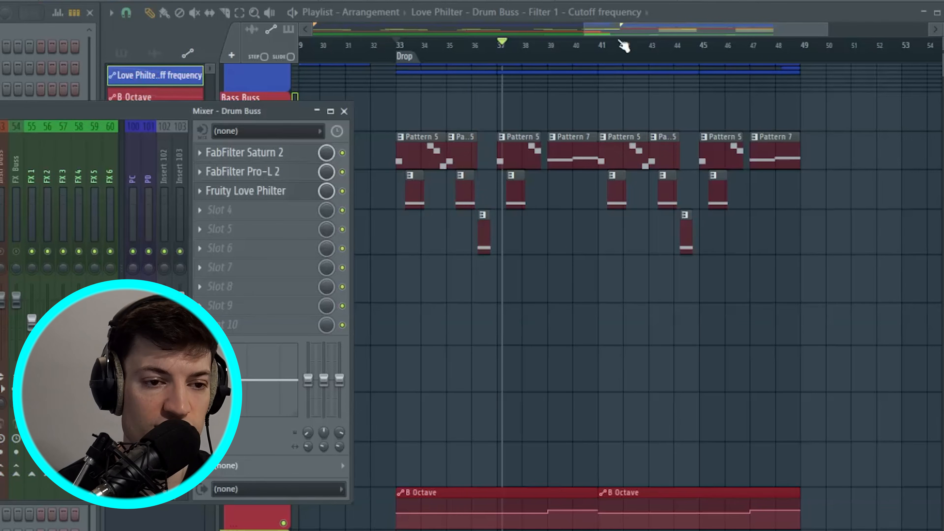
Return the playhead to bar 33 and examine the Bass 1 notes in the piano roll
drag(619, 34, 612, 35)
scroll(477, 45, up, 3)
click(343, 47)
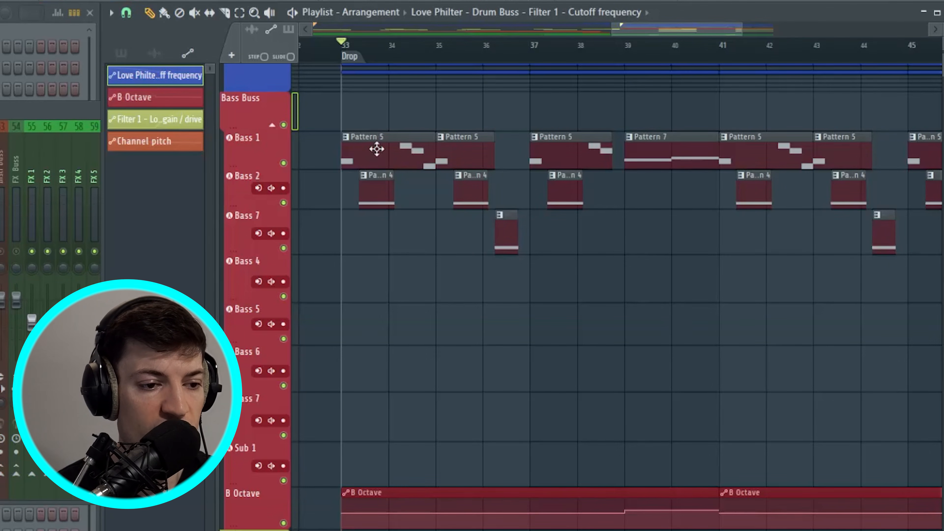
double_click(505, 237)
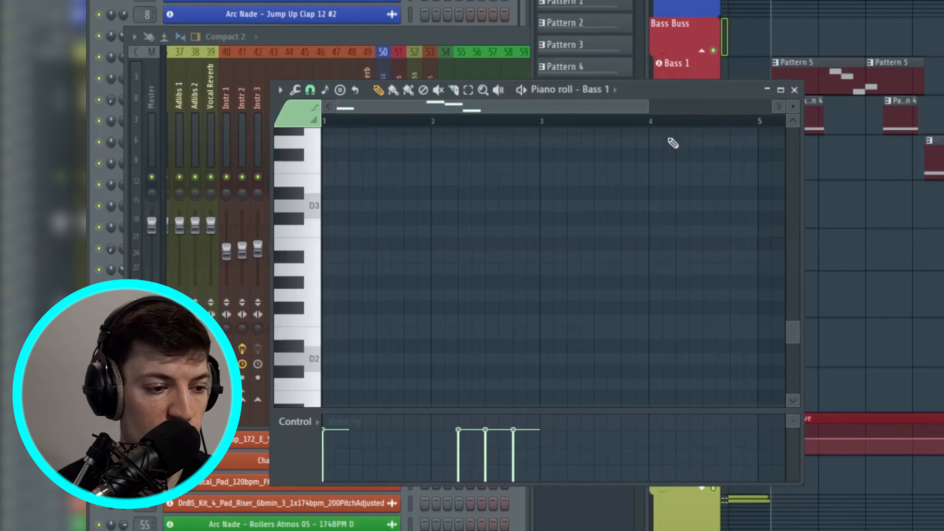
scroll(553, 236, up, 10)
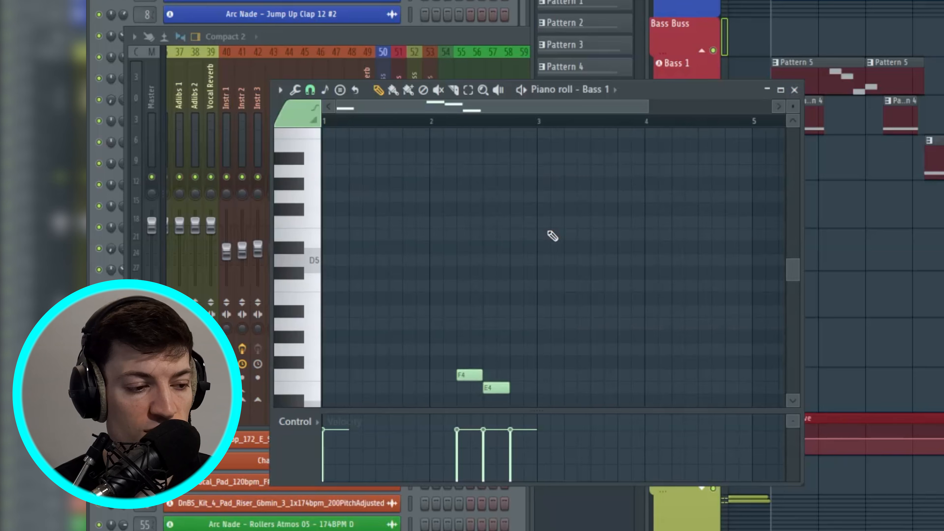
scroll(553, 236, down, 3)
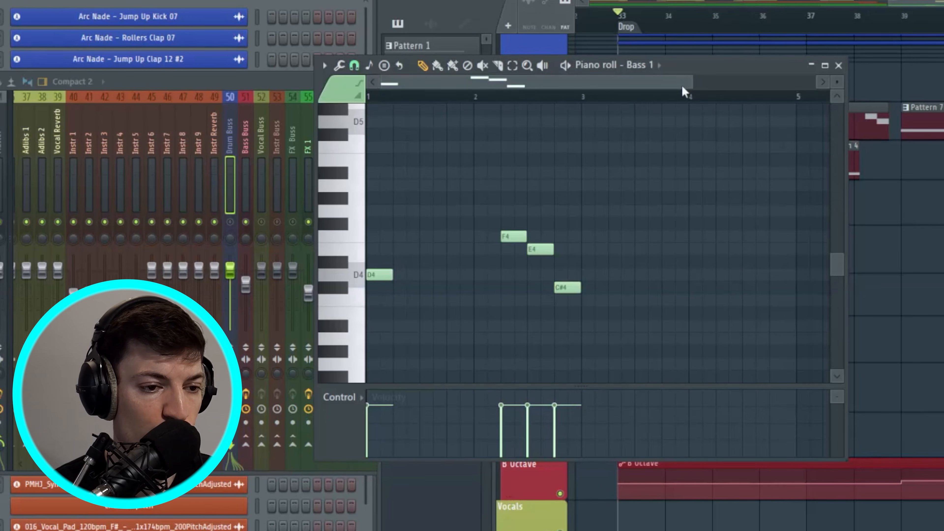
Examine the Bass 2 note and the Bass 3 note in the piano roll, and close it
drag(683, 91, 569, 344)
scroll(428, 267, down, 1)
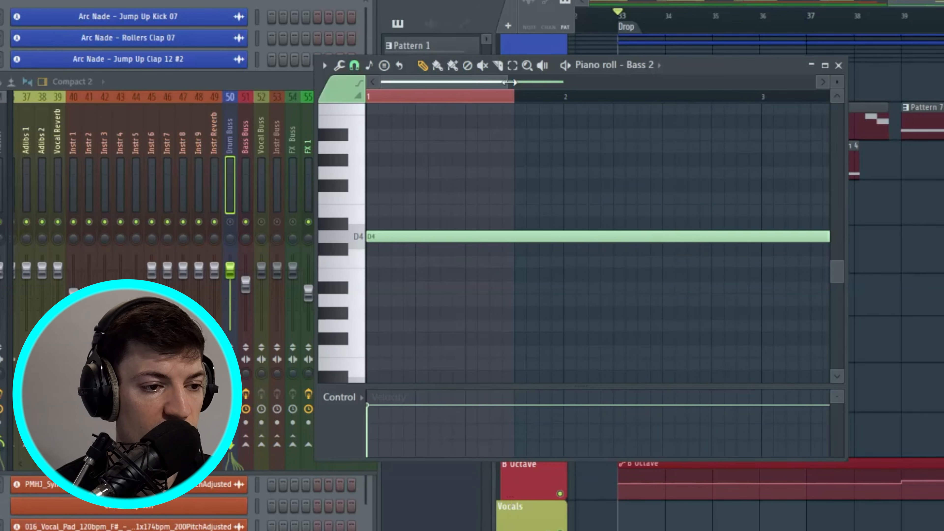
scroll(420, 233, down, 2)
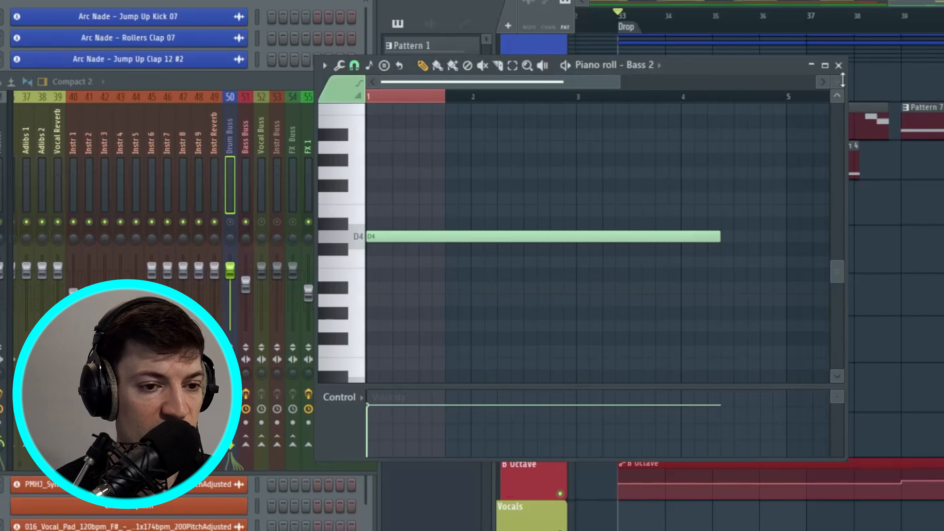
click(839, 65)
double_click(780, 205)
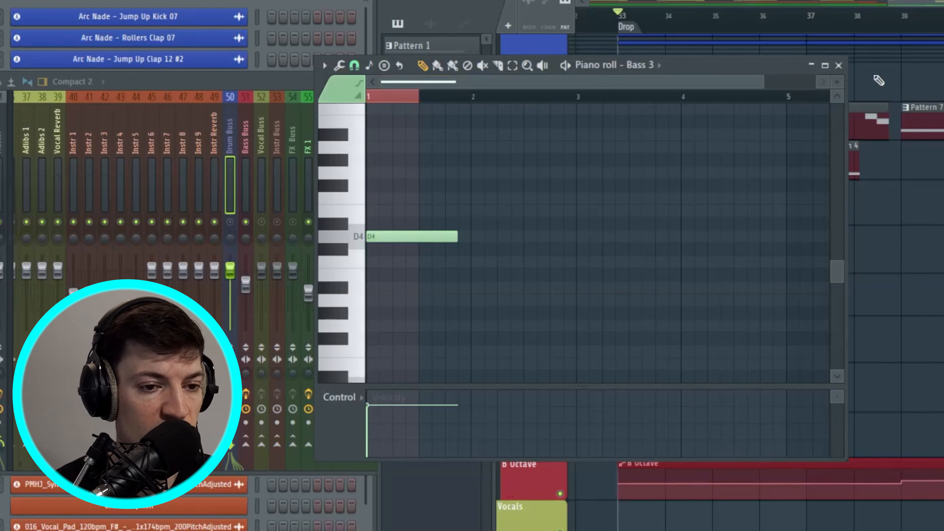
click(839, 65)
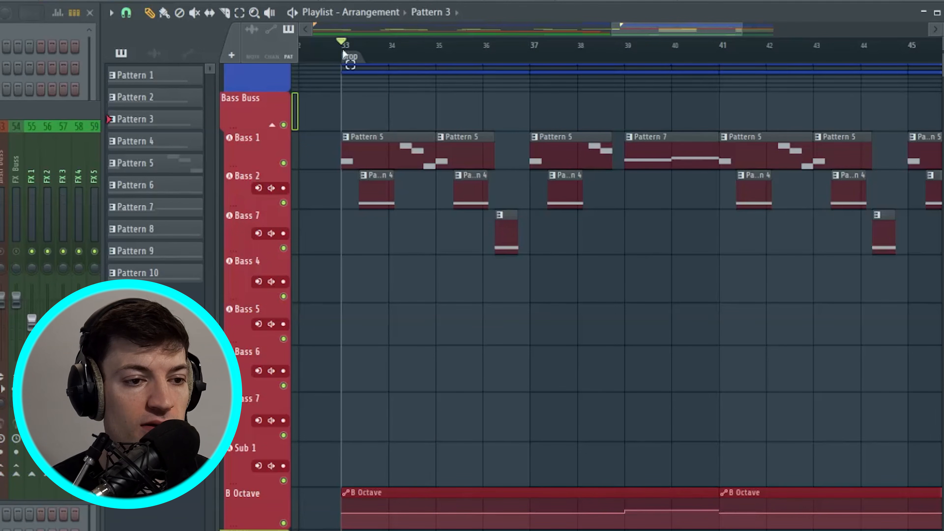
Select the bass phrases in bars 33–34, 37–38, 35–36 and 39–40 one after another, and the whole bass section in bars 33 to 48
drag(342, 51, 700, 65)
drag(354, 56, 456, 64)
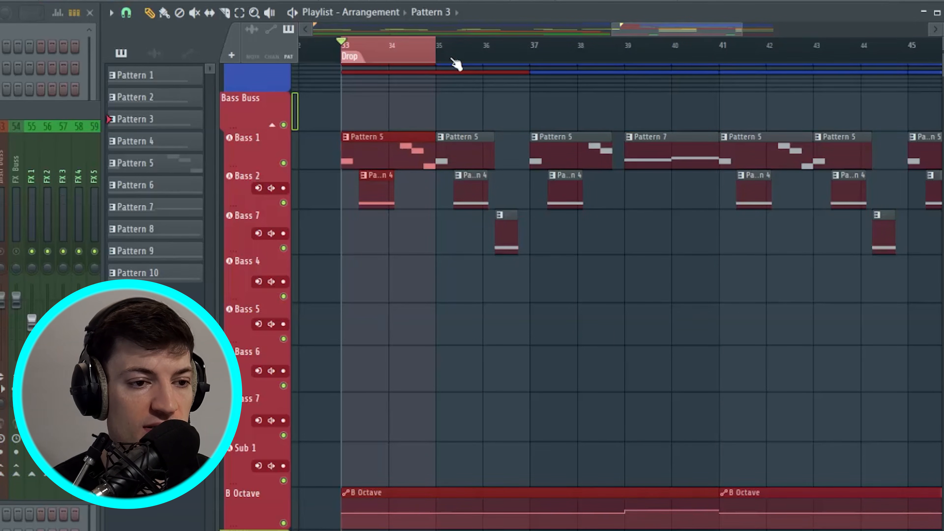
drag(536, 53, 638, 67)
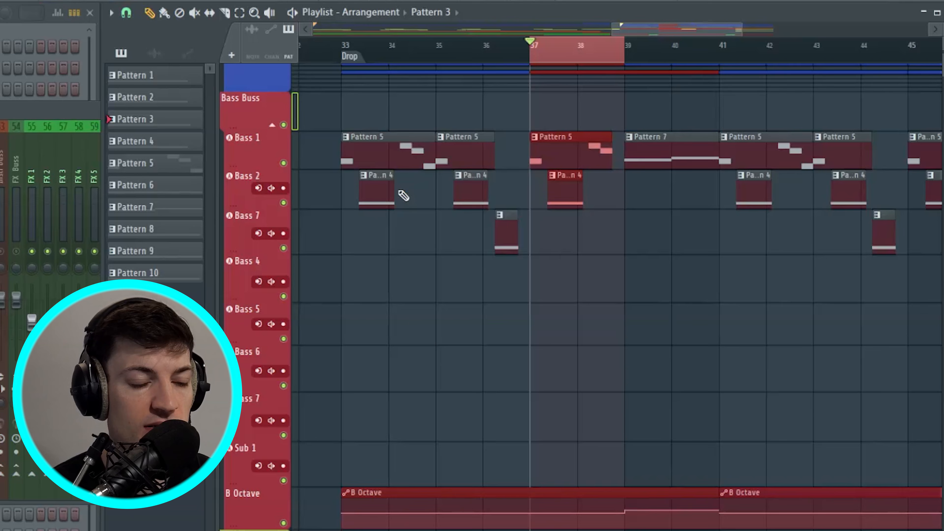
drag(441, 55, 525, 61)
drag(633, 56, 705, 63)
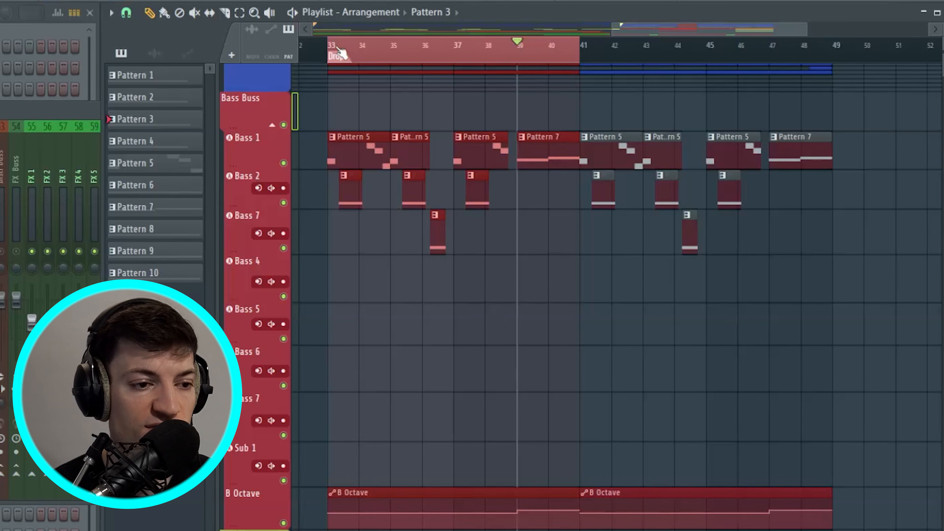
drag(339, 52, 838, 67)
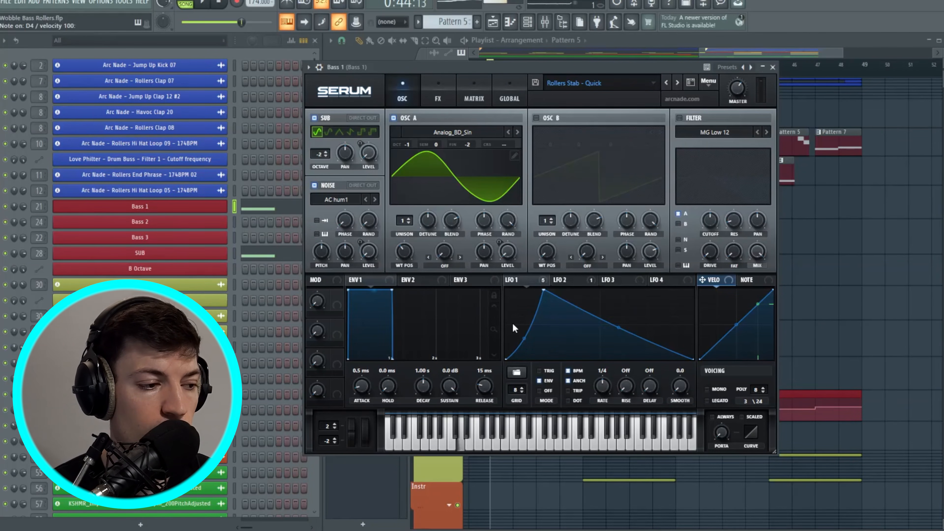
Examine Bass 1's Oscillator A wavetable, sub oscillator shape and LFO 1 modulation in Serum
click(440, 131)
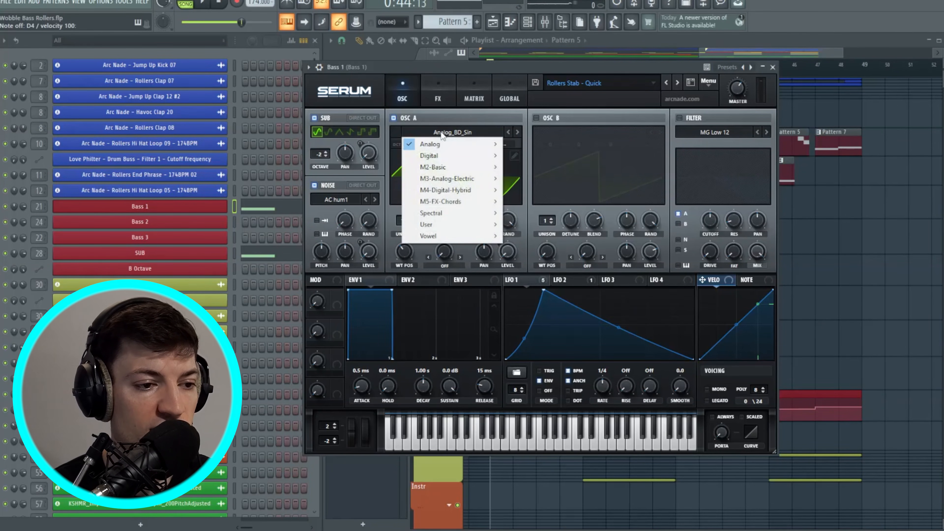
click(317, 136)
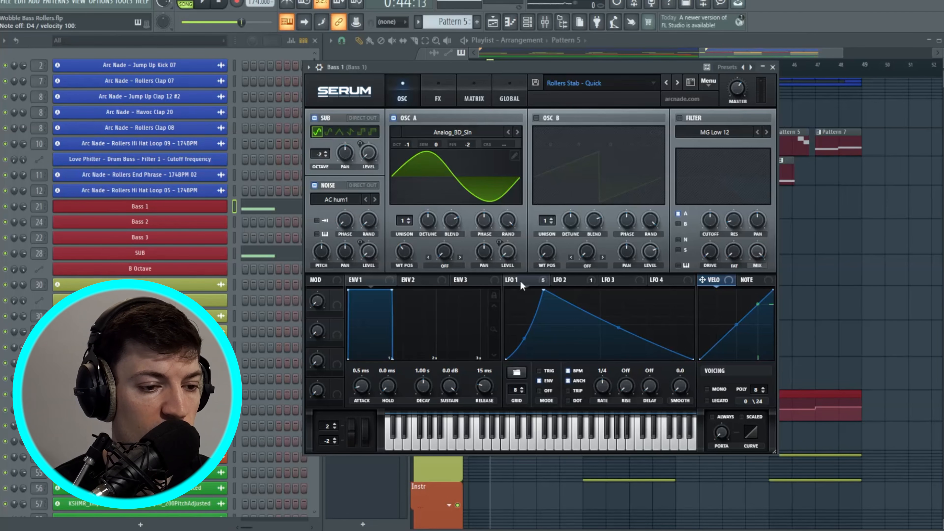
click(527, 281)
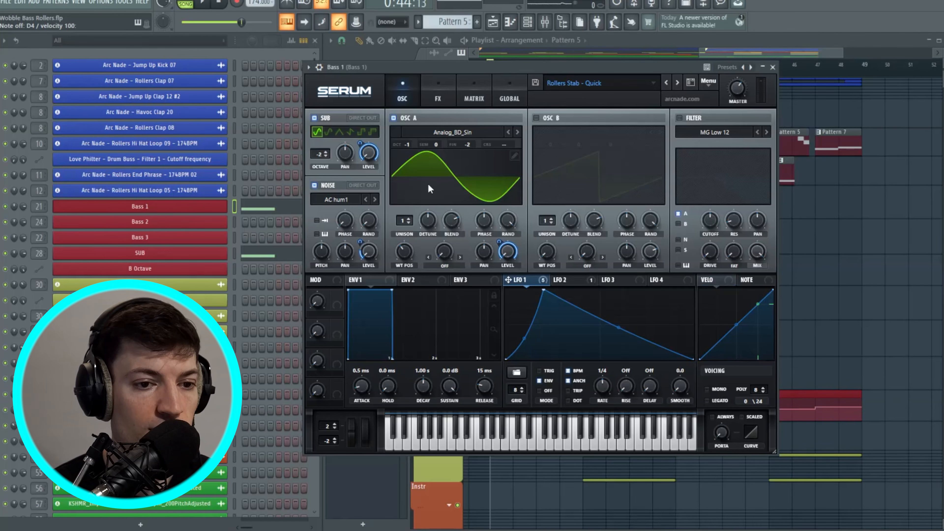
Examine Bass 1's effects, modulation matrix and LFO 2 pitch modulation in Serum, and return to the oscillators
click(448, 89)
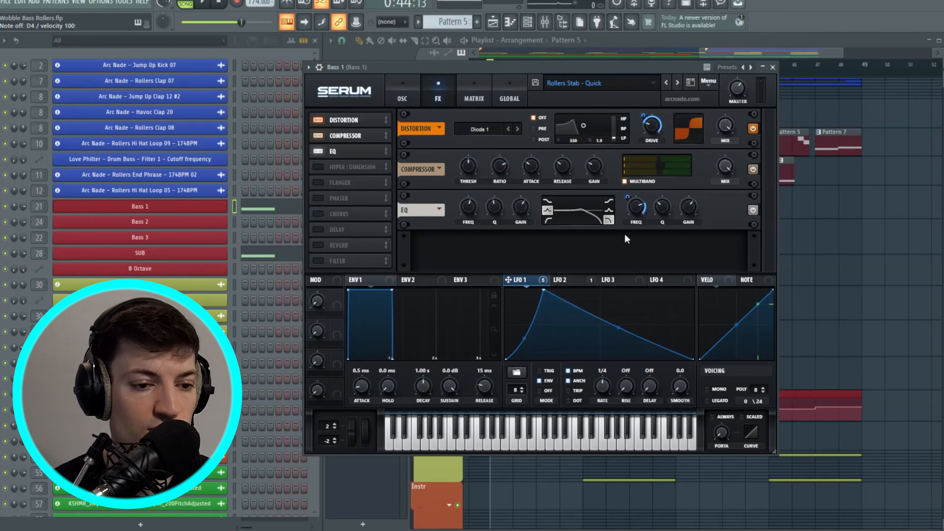
click(568, 282)
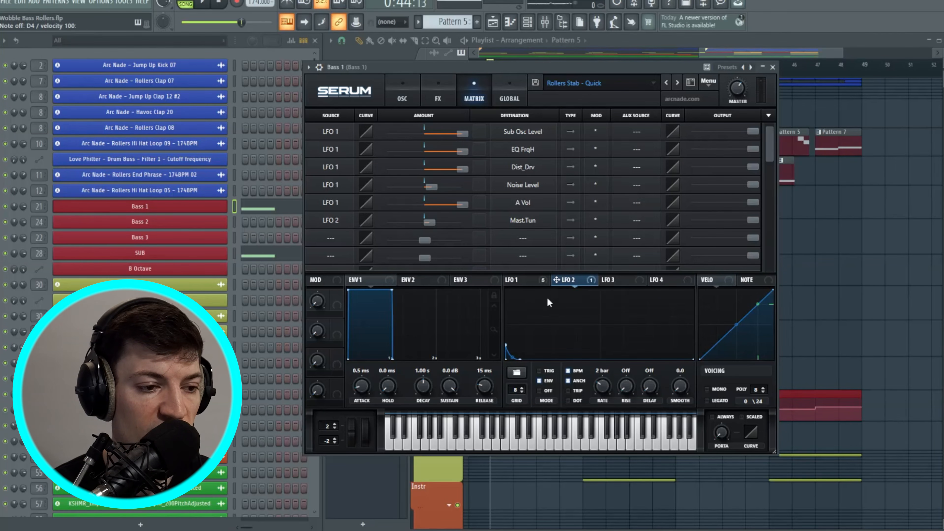
mouse_move(431, 222)
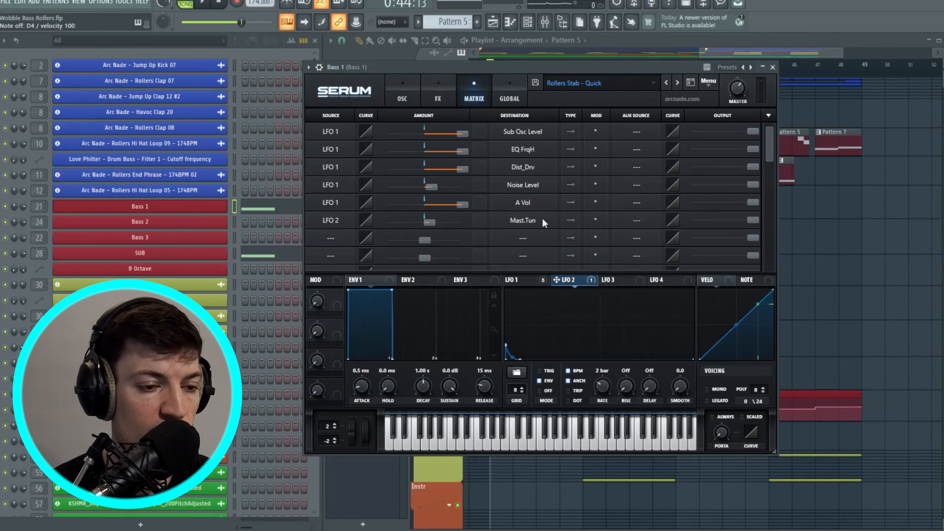
click(438, 98)
click(402, 98)
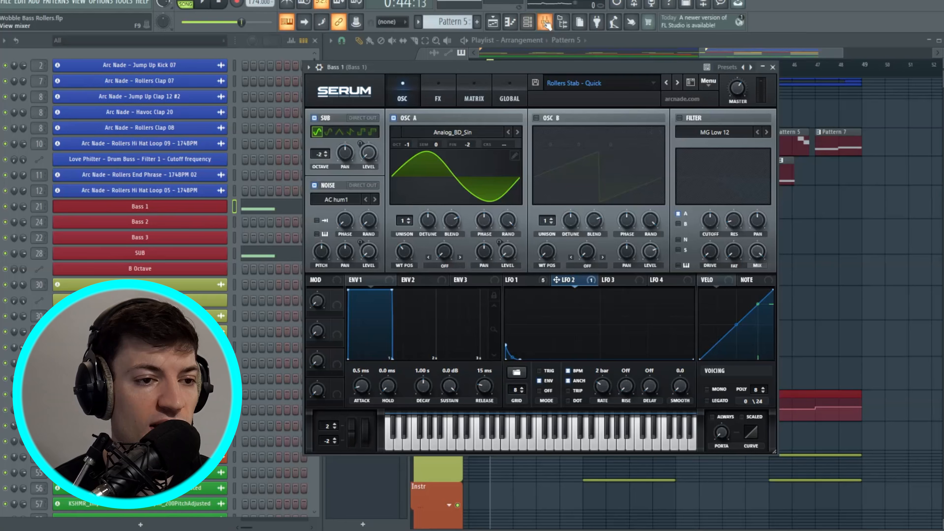
Bring up the mixer, audition Bass 1 and examine the OTT settings on its track
click(544, 22)
drag(226, 114, 505, 108)
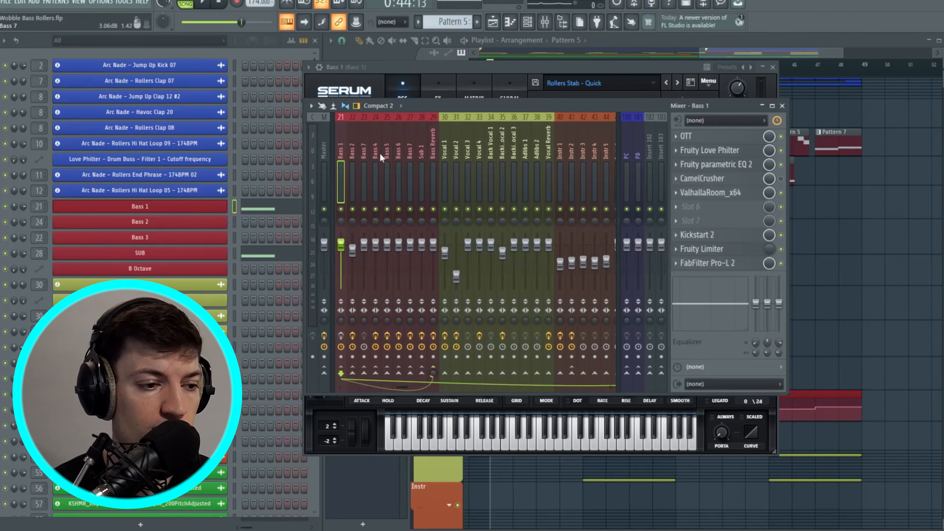
key(x)
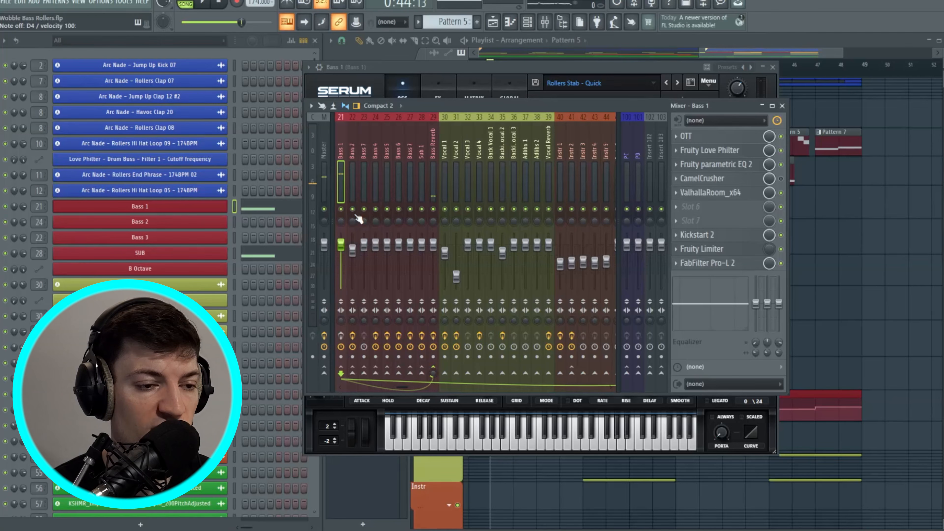
key(x)
click(687, 136)
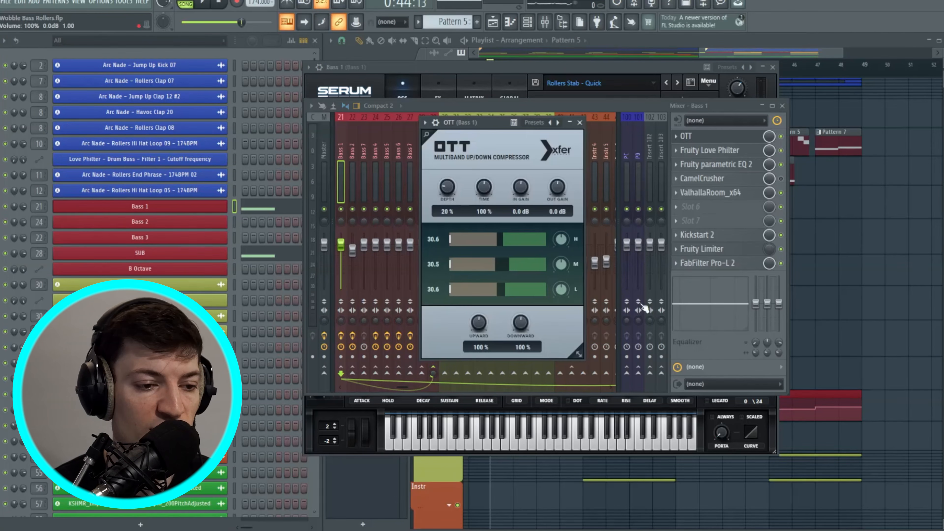
click(579, 123)
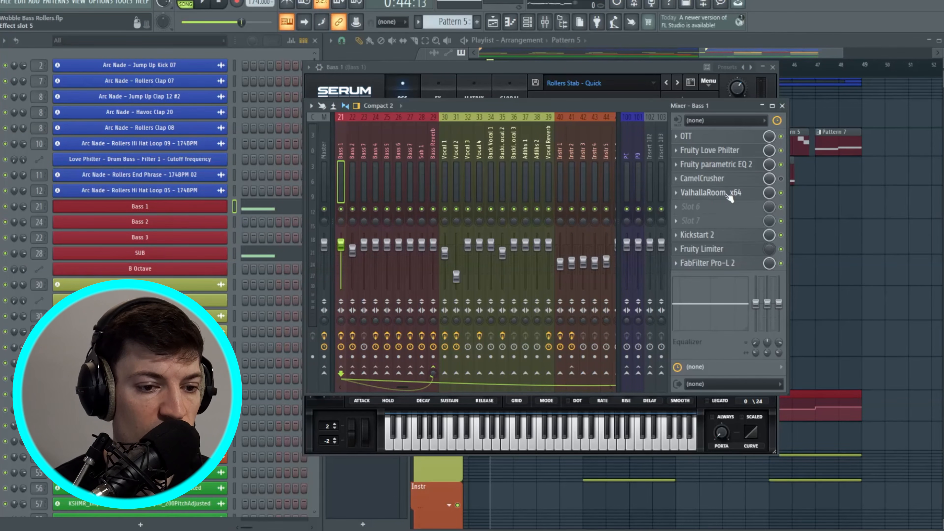
Examine the ValhallaRoom and Kickstart 2 effects on the Bass 1 mixer track, and close them
click(728, 197)
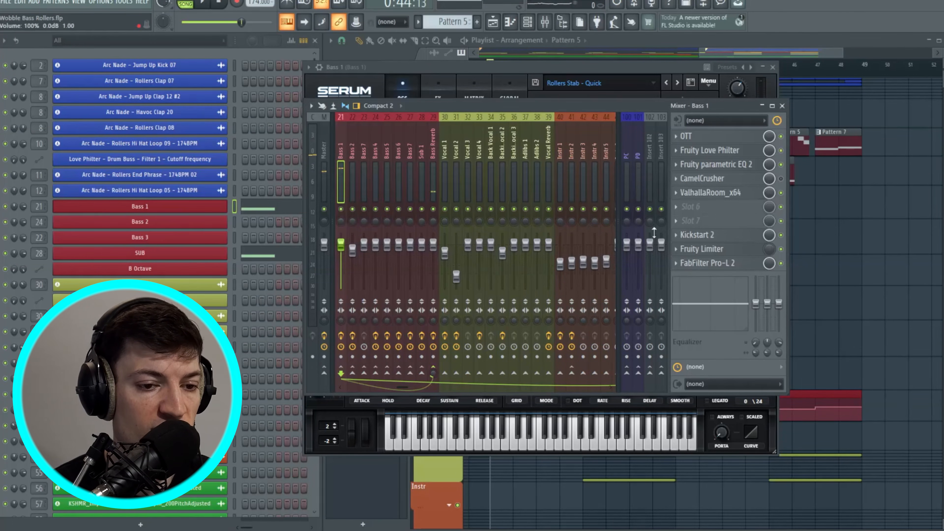
click(529, 98)
click(698, 234)
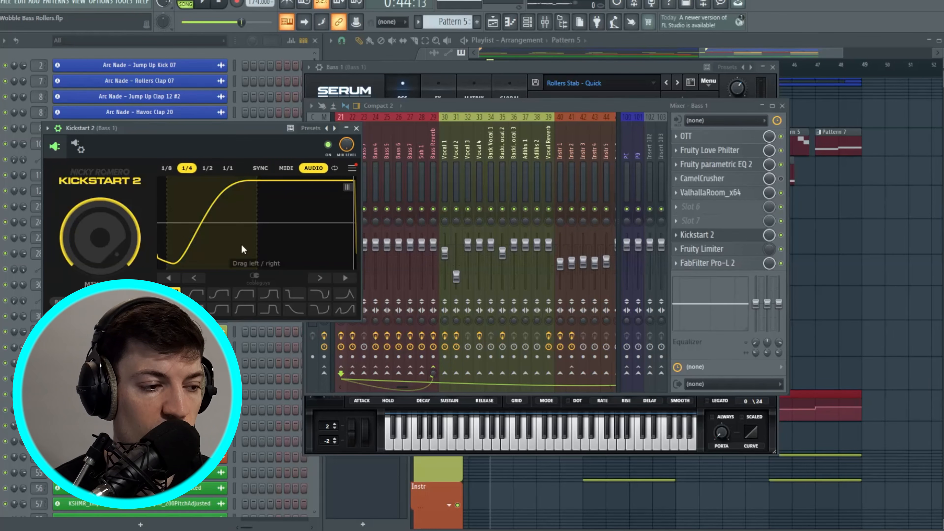
click(356, 128)
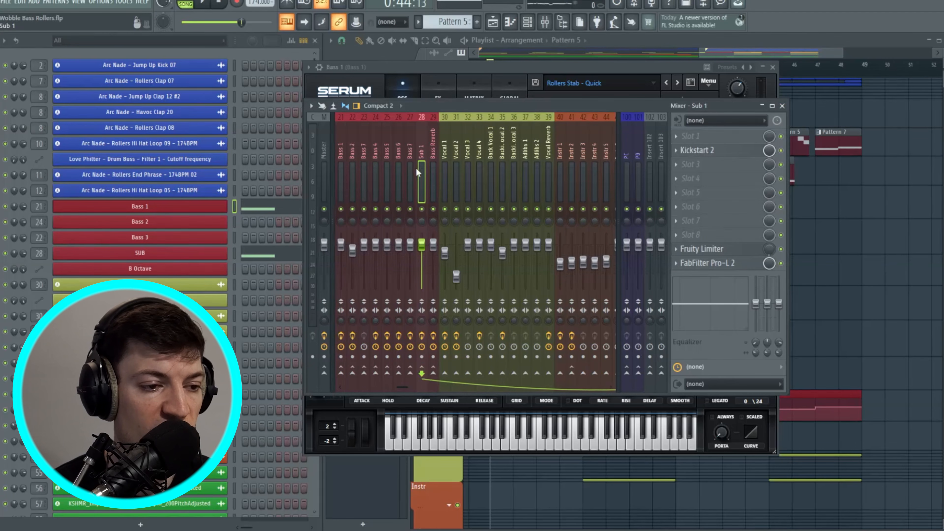
Examine the SUB channel's oscillators and its EQ and compressor effects in Serum
click(258, 255)
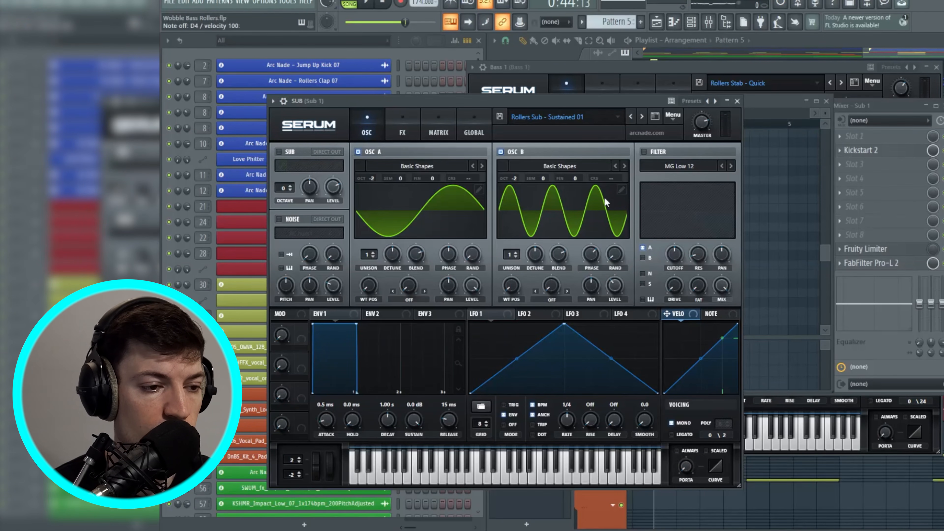
click(621, 190)
click(735, 116)
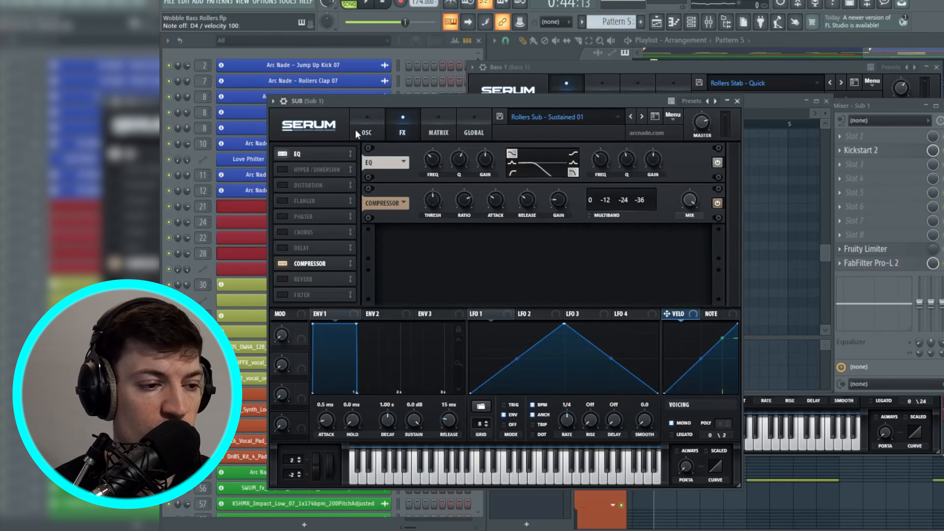
click(357, 129)
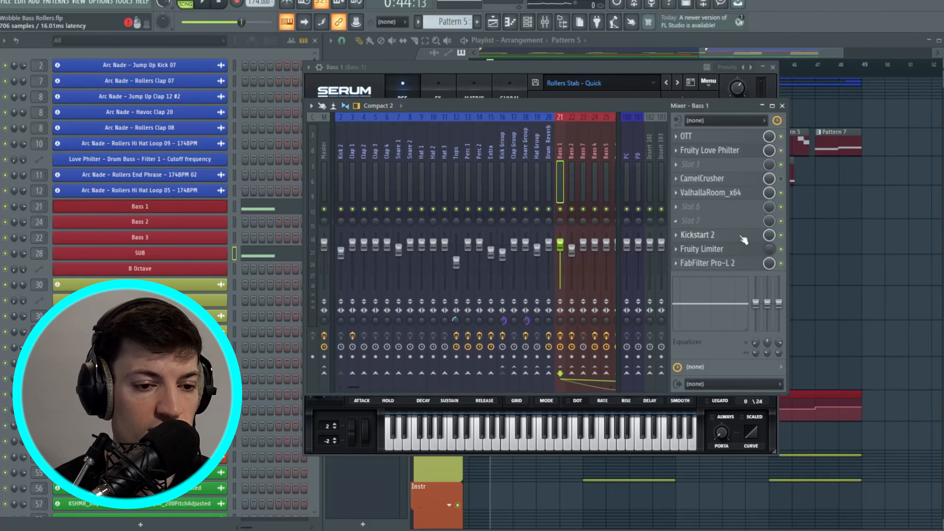
Add Fruity parametric EQ 2 to slot 6 of the Bass 1 track, set band 1 to high pass at about 144 Hz, and audition it
click(715, 207)
click(849, 517)
right_click(336, 183)
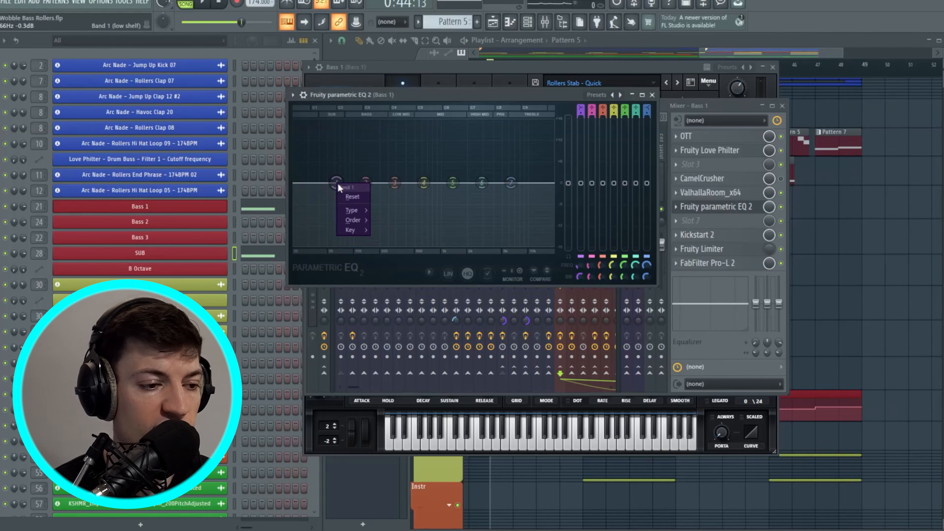
mouse_move(351, 210)
click(402, 241)
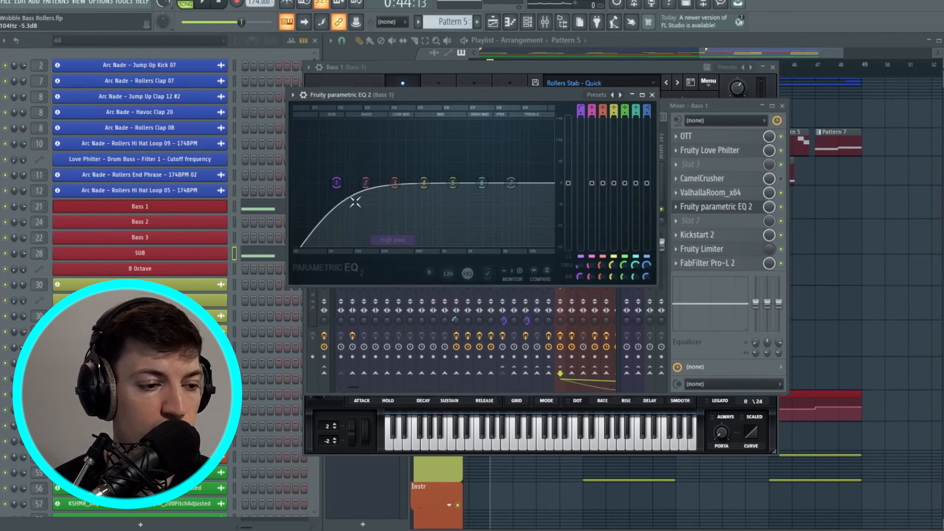
drag(337, 183, 377, 183)
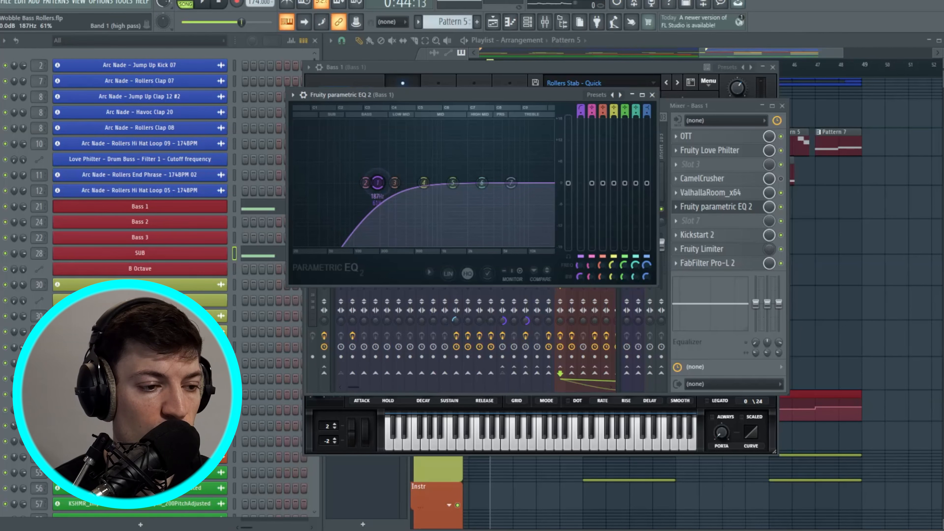
drag(378, 182, 368, 183)
key(space)
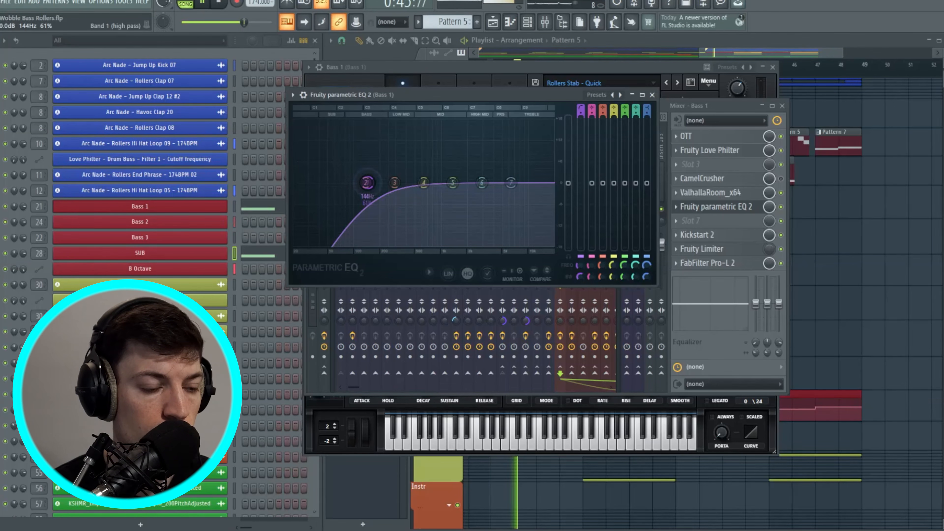
click(652, 95)
Bring the whole bass group into view in the mixer and select the Bass 7 track in insert 27
drag(558, 177, 505, 181)
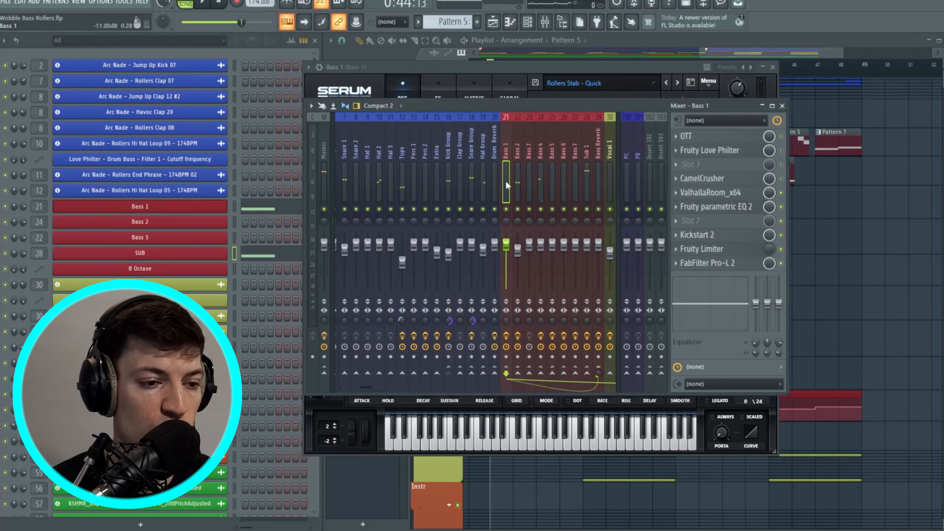
click(576, 175)
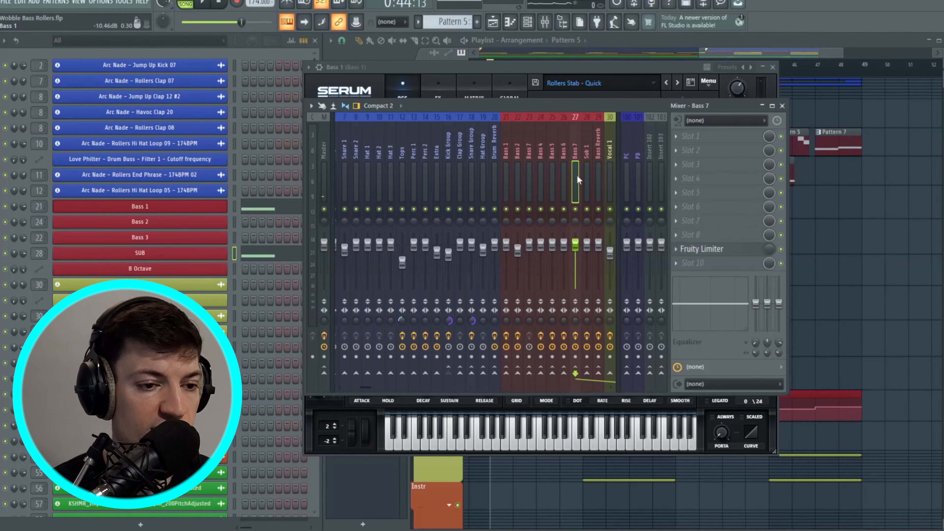
click(581, 174)
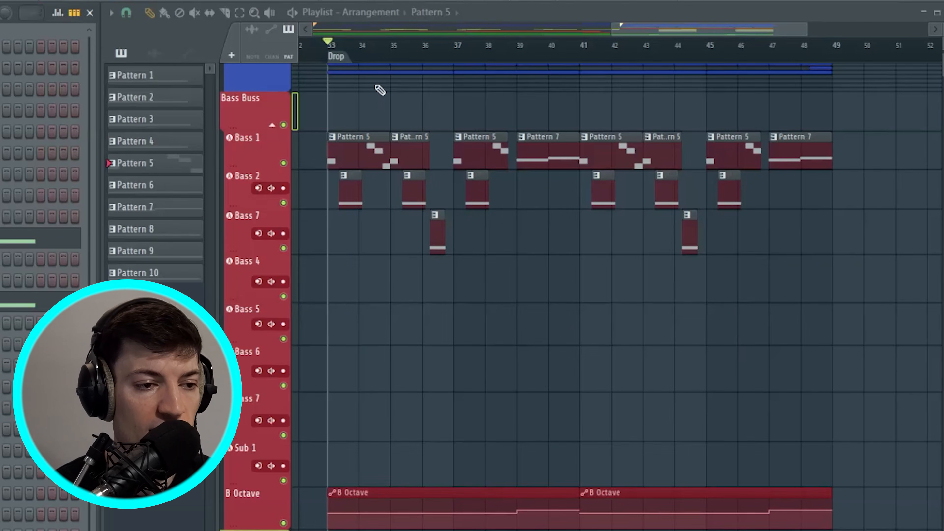
Examine the Bass 2 note of Pattern 4 near bar 33 in the piano roll, and play the drop briefly
scroll(337, 59, up, 6)
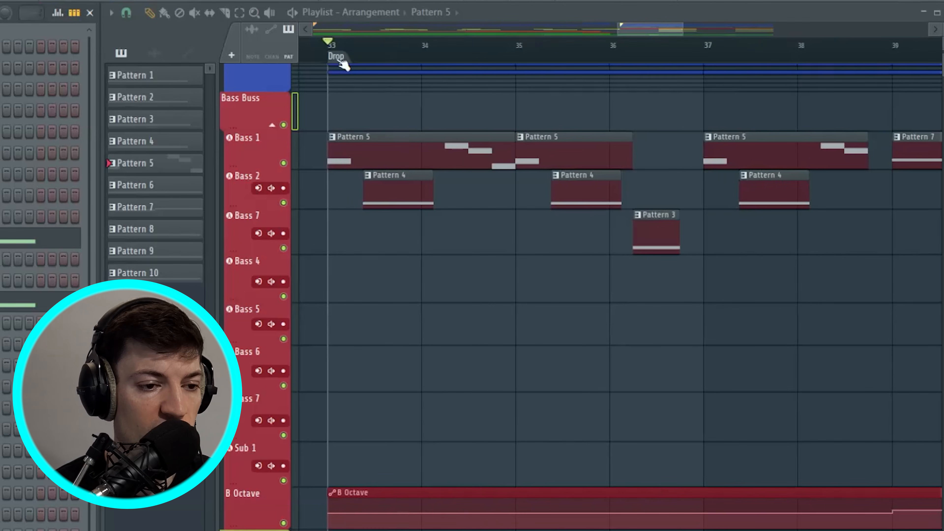
double_click(435, 195)
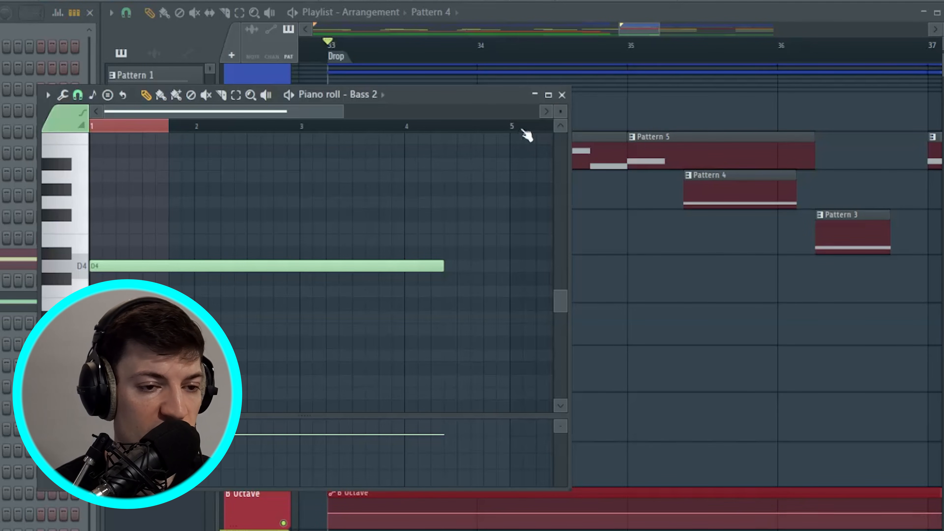
click(561, 95)
key(space)
key(space)
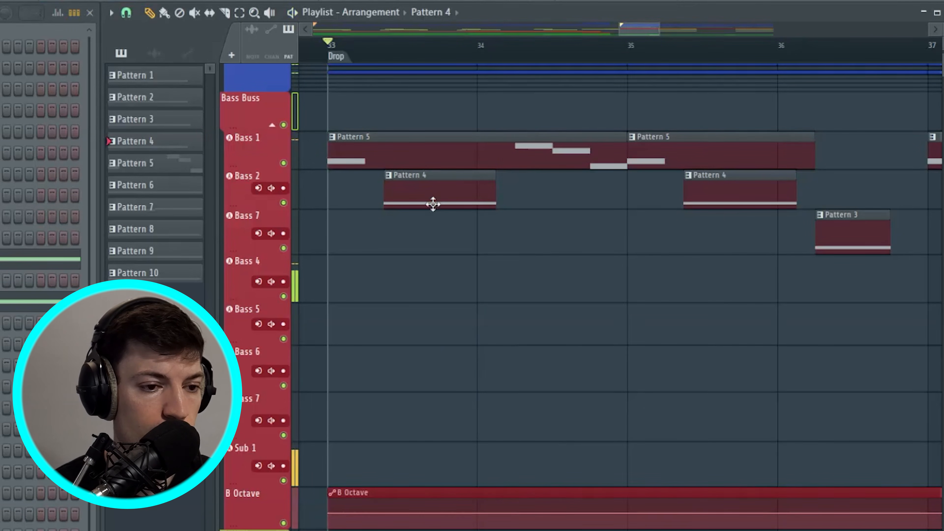
Play the Bass 2 sound in Serum and examine its oscillators, LFO 1 and effects
key(F9)
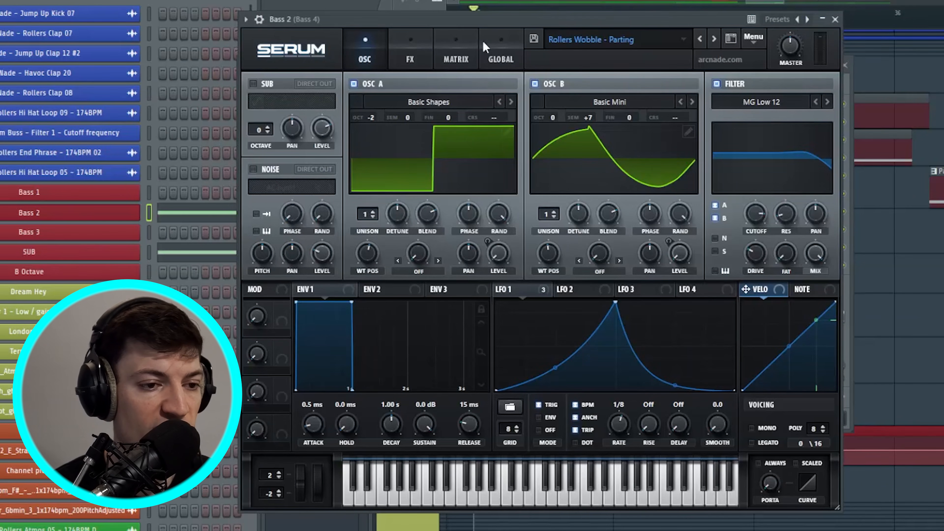
key(space)
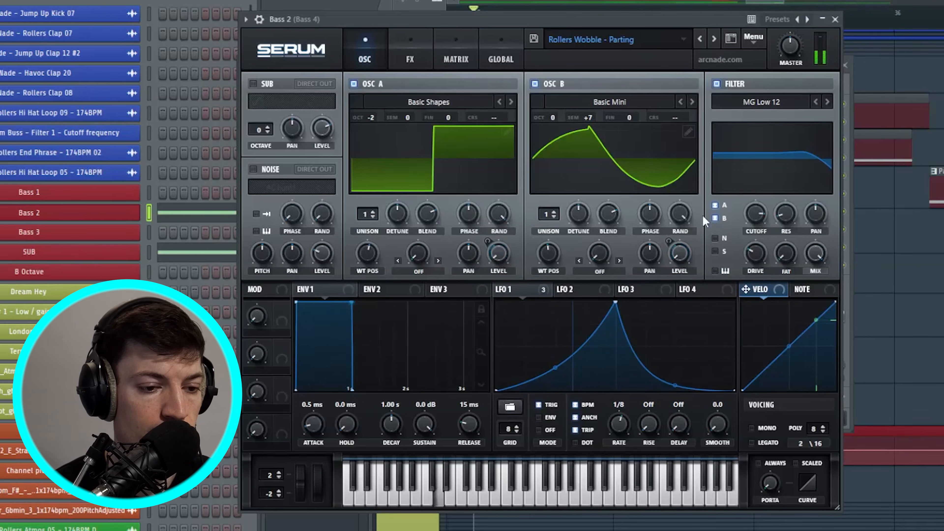
key(space)
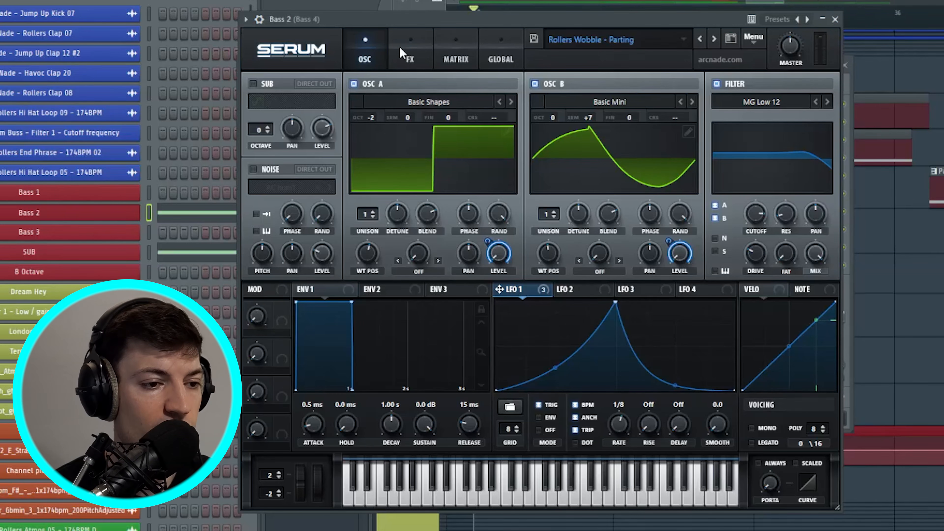
click(405, 55)
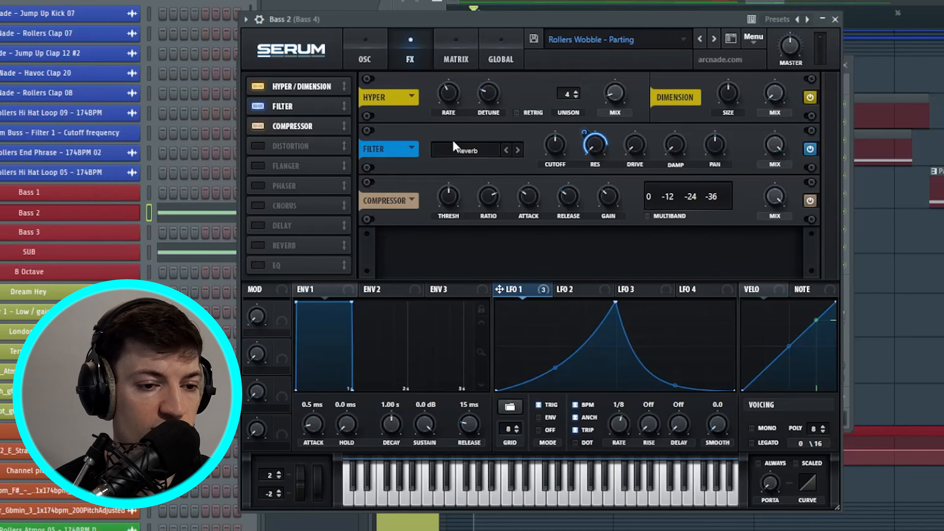
Examine the OTT, CamelCrusher and Fruity parametric EQ 2 settings on the Bass 4 mixer track
drag(847, 66, 854, 83)
click(854, 82)
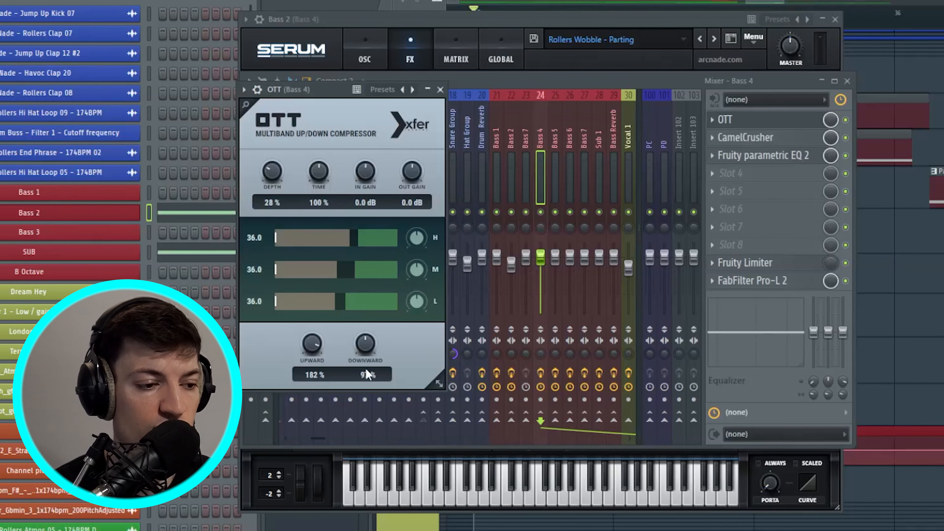
click(440, 90)
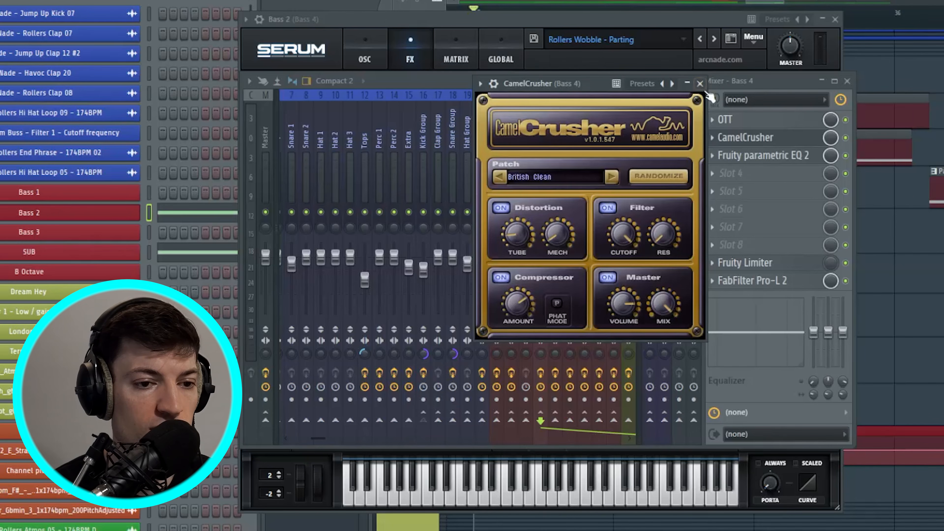
click(699, 84)
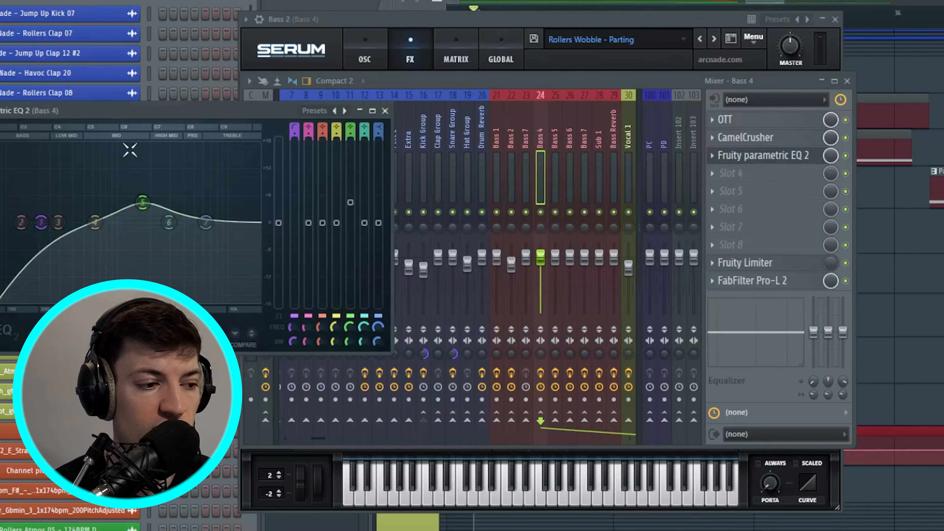
drag(190, 112, 545, 91)
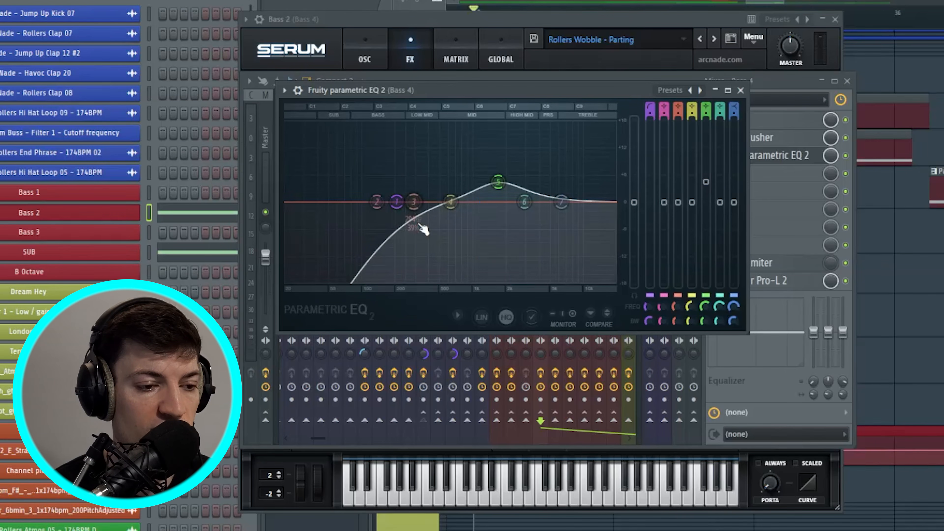
Close the Fruity parametric EQ 2, the mixer and the Bass 2 Serum window to return to the playlist
click(171, 256)
key(F7)
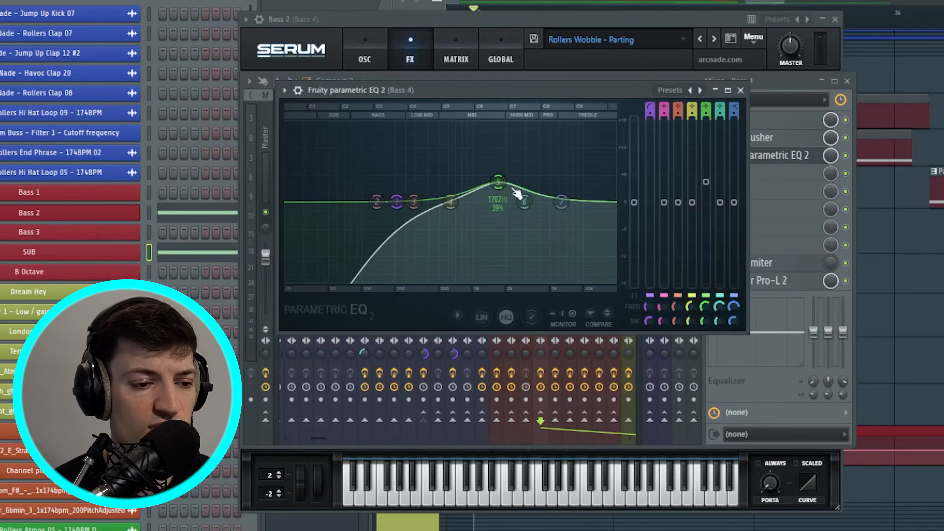
click(740, 90)
click(847, 81)
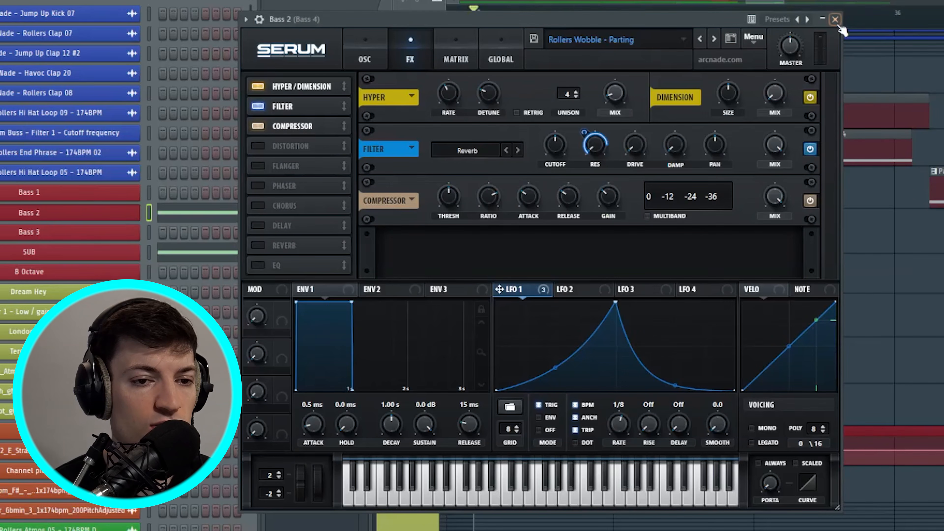
click(836, 22)
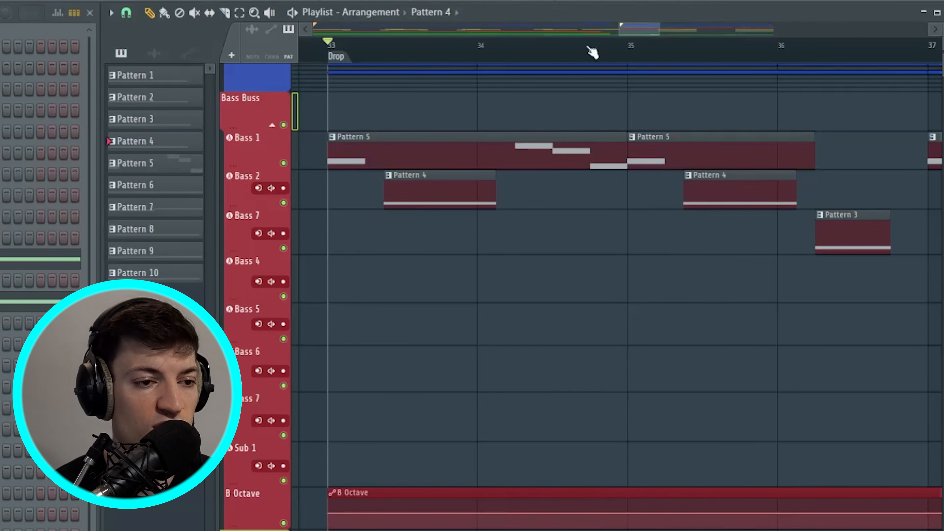
Play the drop from bar 33 and watch the Bass 4 track's level in the mixer
key(space)
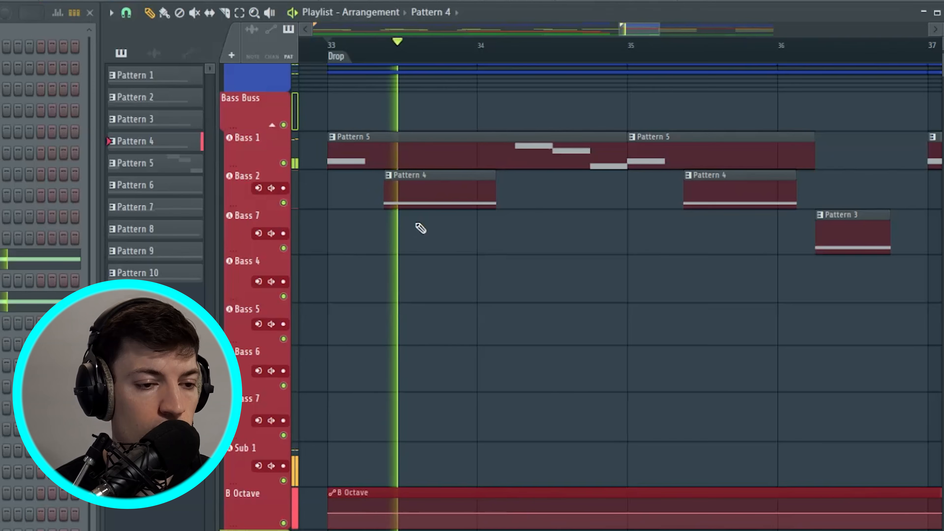
key(space)
key(F9)
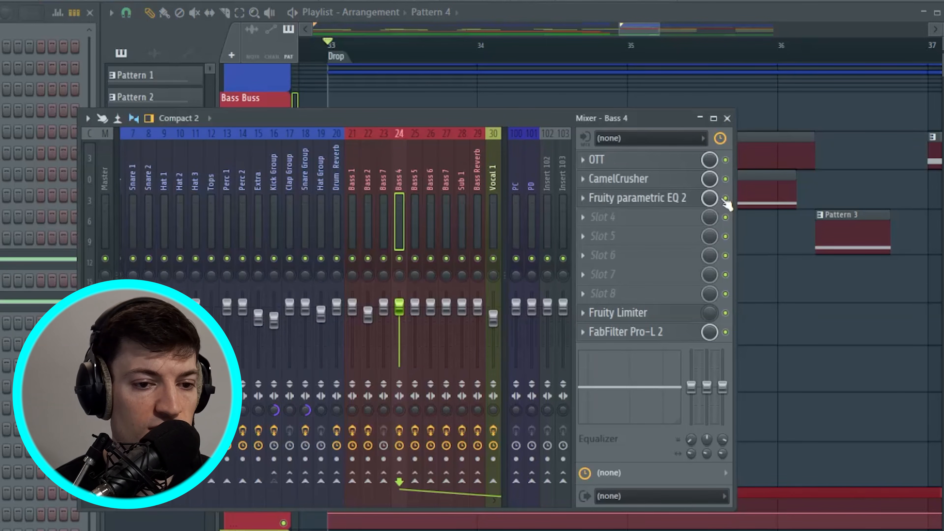
key(space)
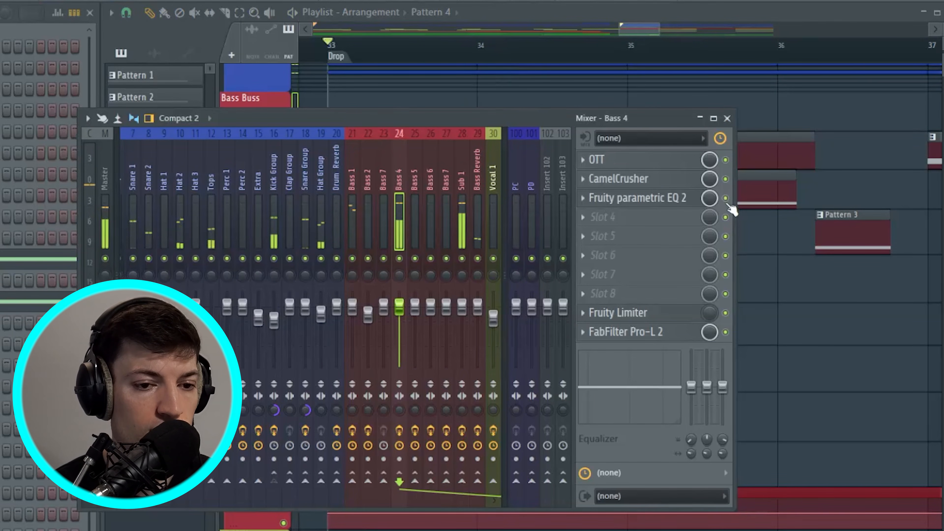
key(space)
click(728, 119)
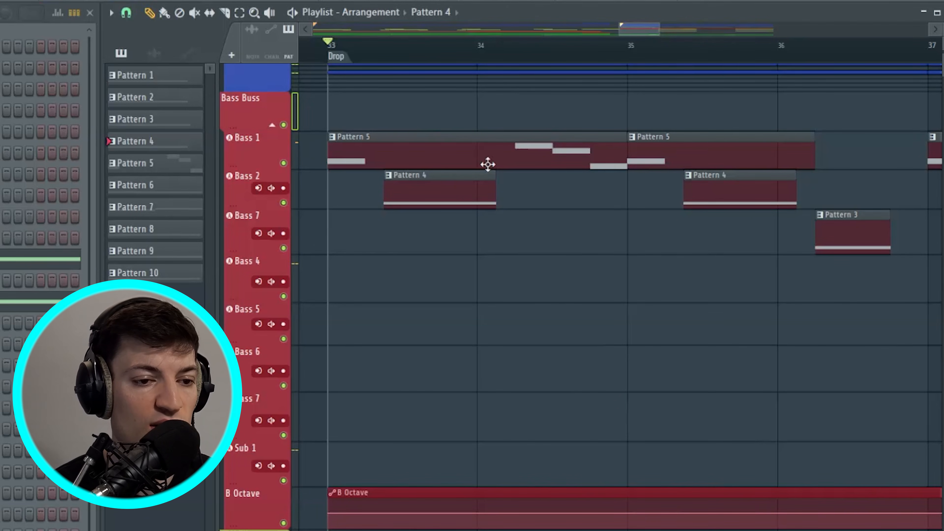
Place the playhead at bar 36 and briefly play the drop leading into Pattern 3
scroll(466, 189, up, 1)
click(482, 57)
click(565, 61)
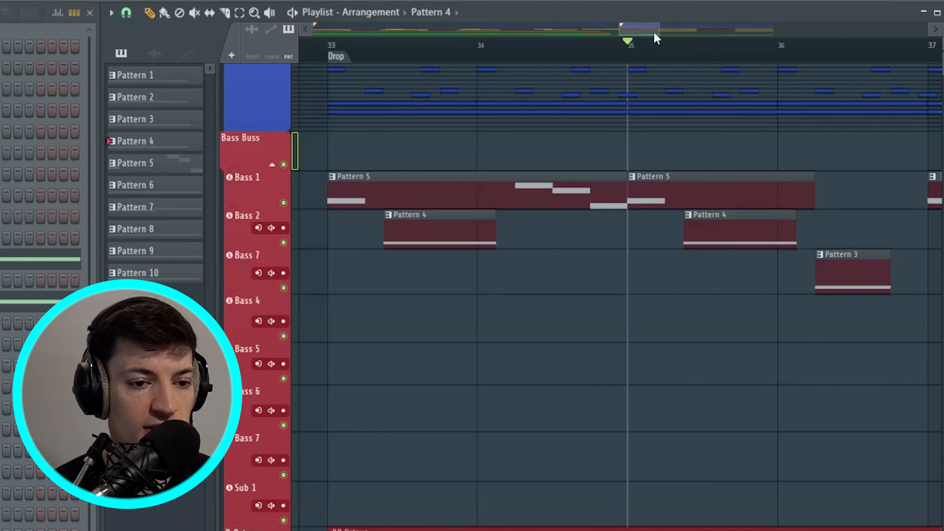
drag(656, 37, 660, 37)
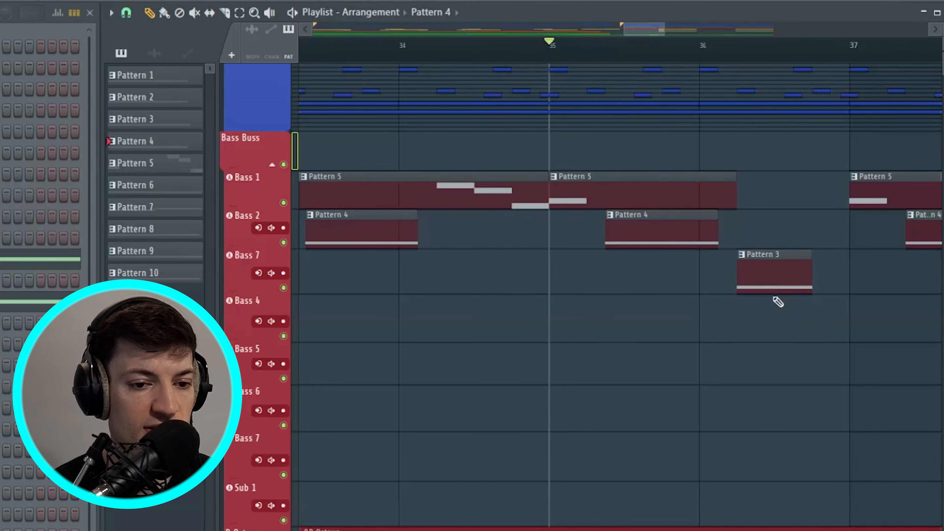
scroll(649, 25, down, 2)
click(591, 43)
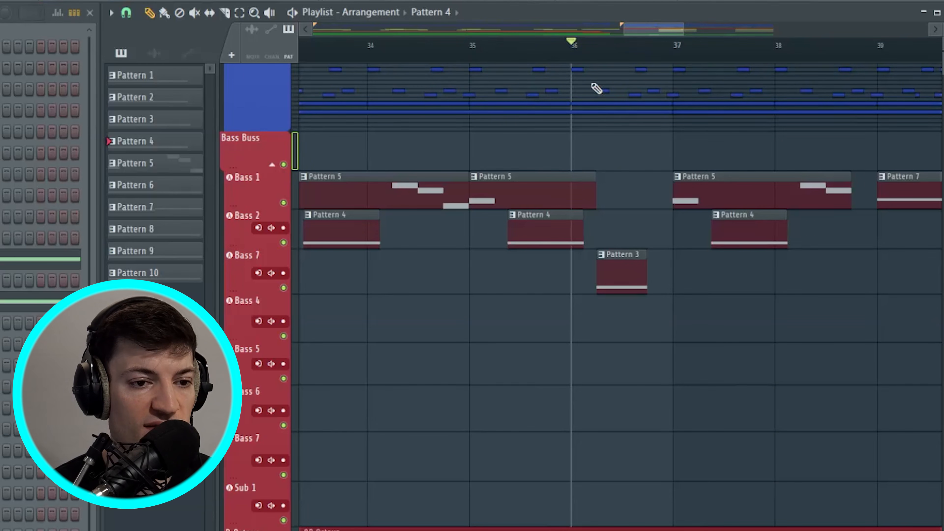
key(space)
key(space)
Open the Bass 3 Serum patch used in Pattern 3 and examine LFO 1, the oscillator A FM warp and the effects
click(620, 281)
click(2, 280)
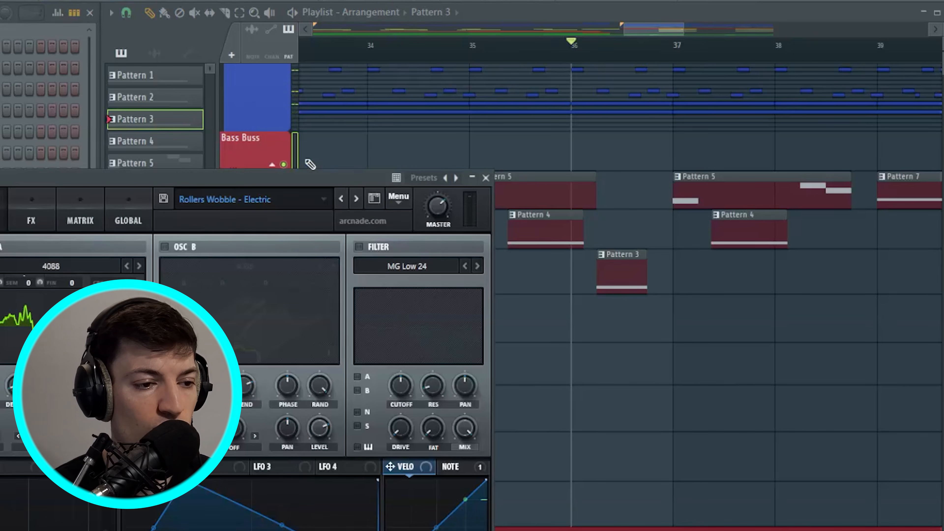
drag(329, 178, 451, 36)
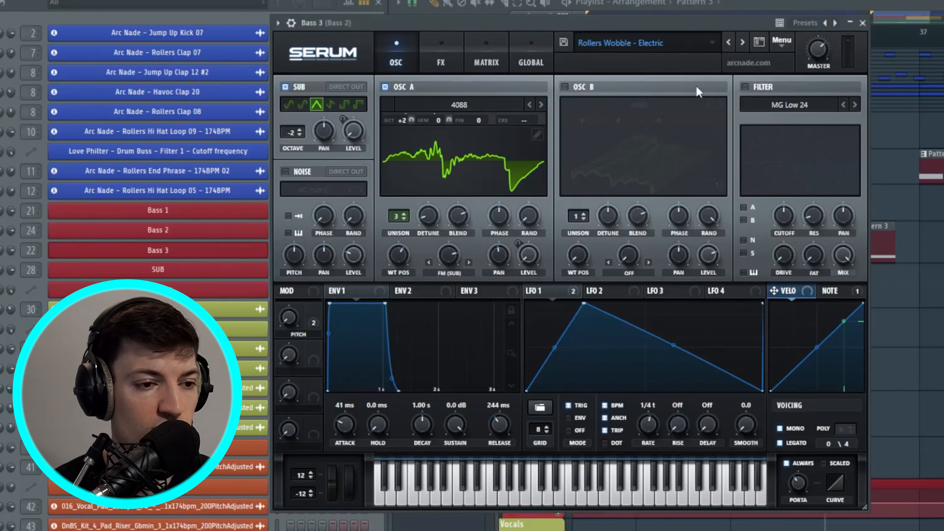
click(550, 291)
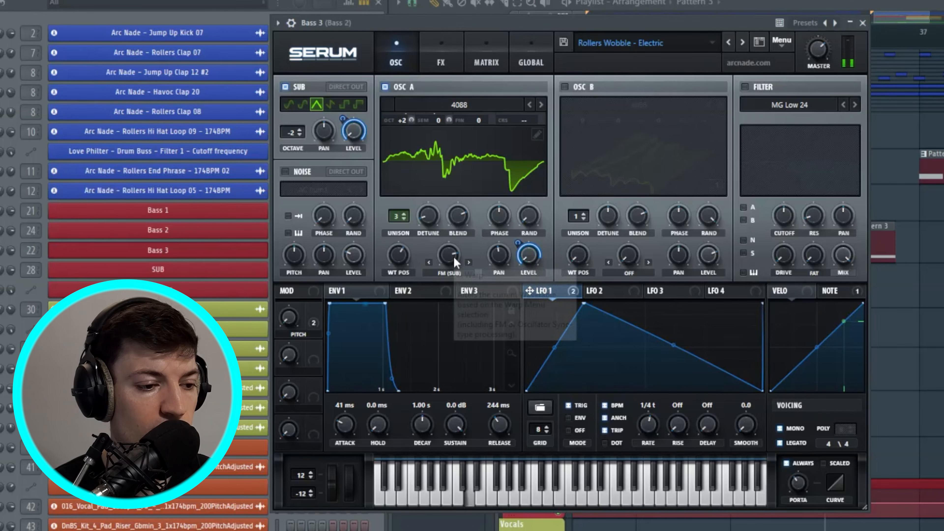
drag(453, 257, 455, 383)
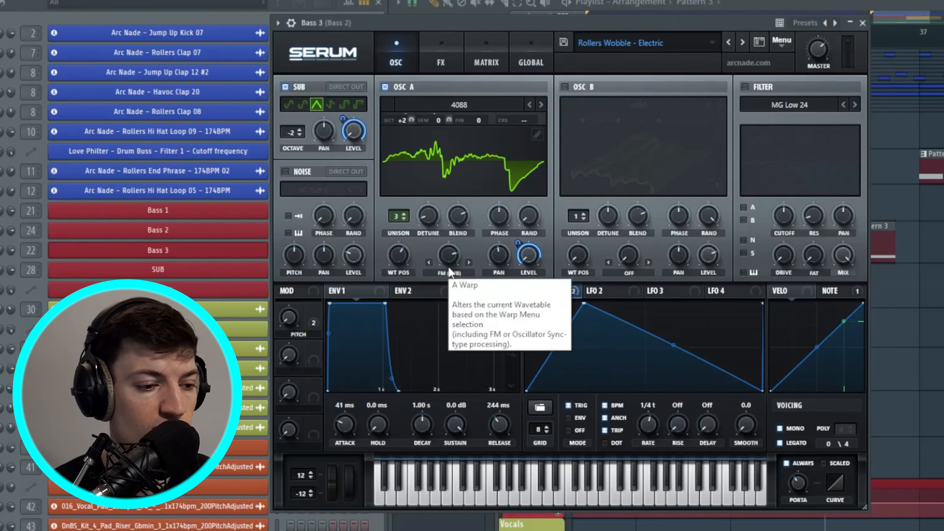
drag(448, 272, 447, 199)
click(441, 59)
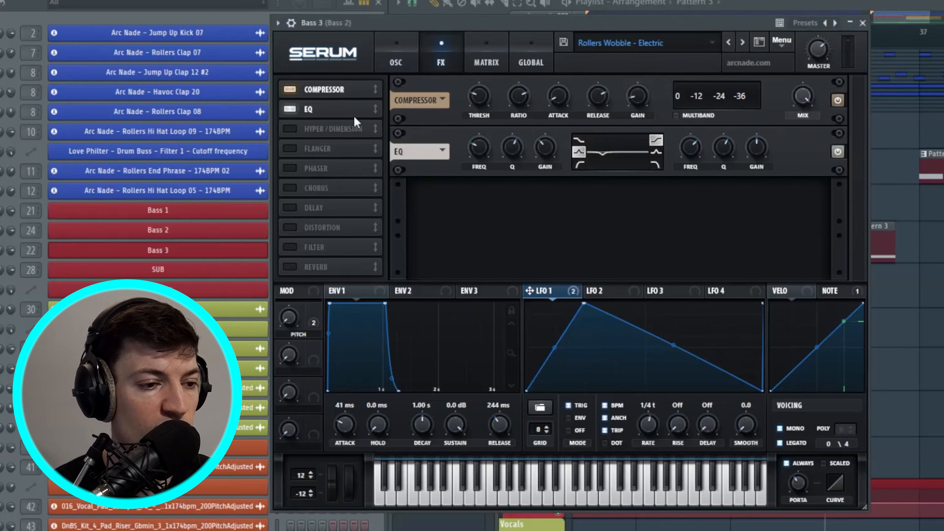
Examine the Kickstart 2 sidechain curve on the Bass 2 mixer track and return to the playlist
key(F9)
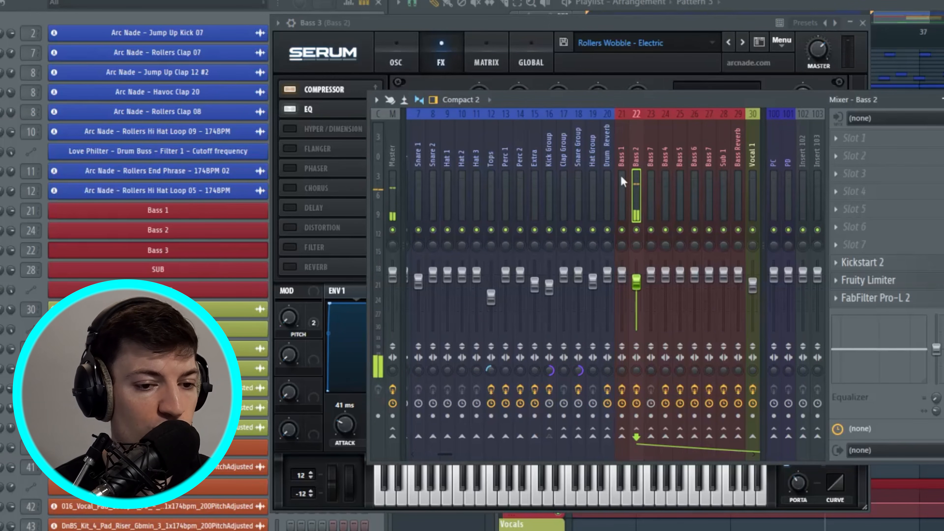
click(876, 263)
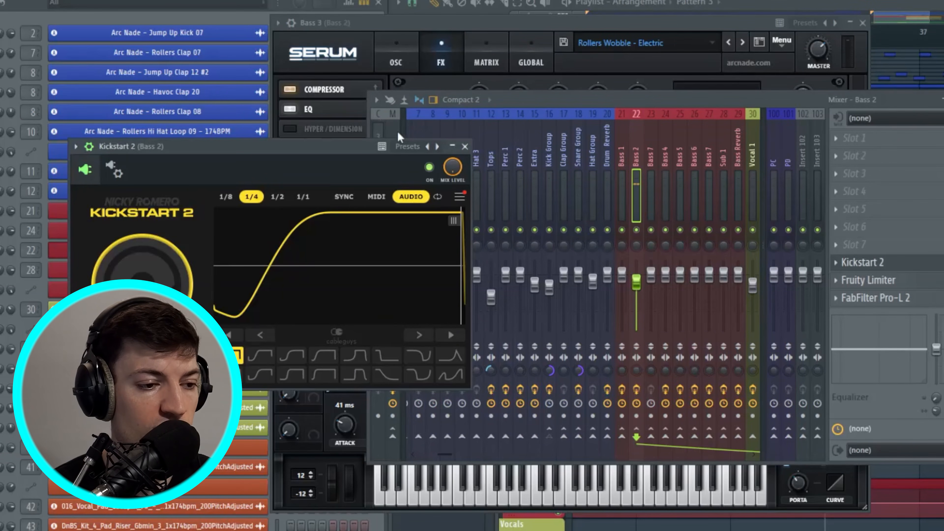
click(464, 148)
key(F9)
click(414, 61)
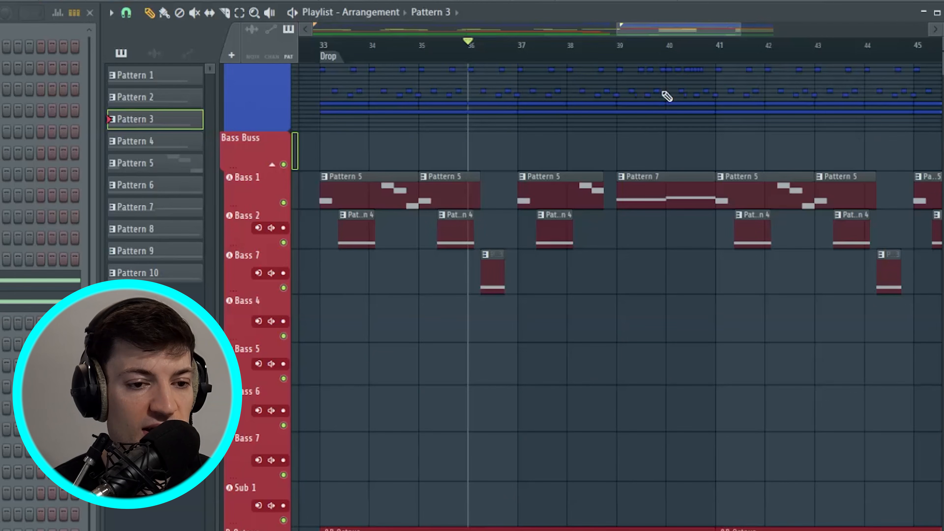
Examine the B Octave automation from bar 39, and open the Bass 2 Serum instrument with Pattern 7 selected
click(634, 53)
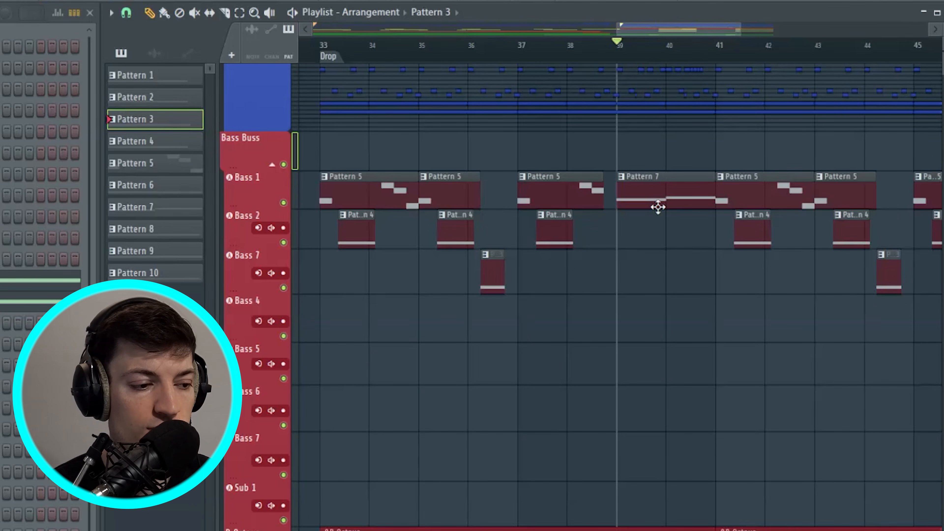
scroll(527, 506, down, 3)
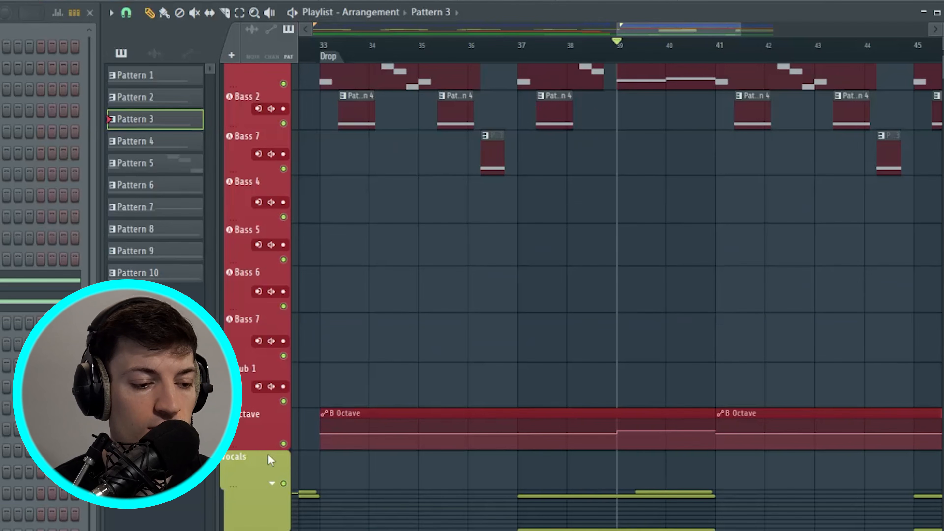
scroll(633, 361, up, 2)
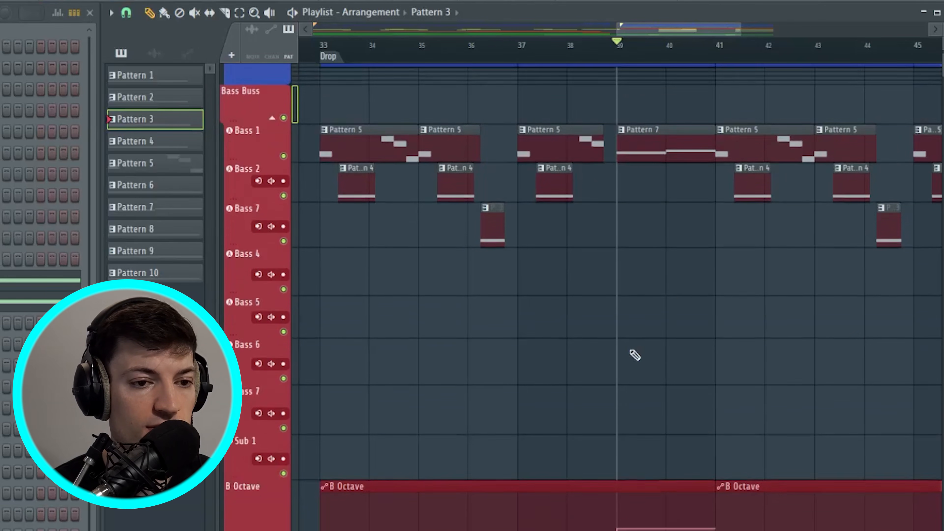
click(634, 156)
click(2, 261)
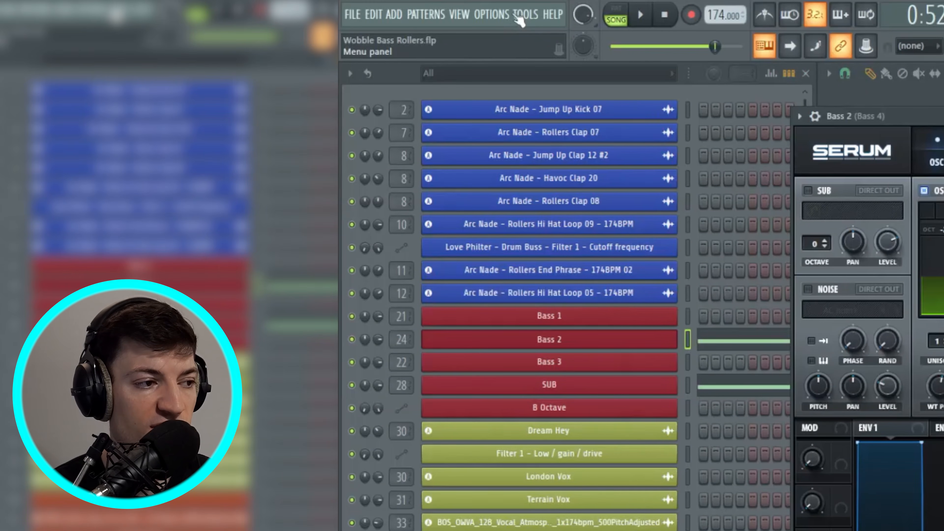
Review the automation options offered for the last tweaked parameter
click(500, 15)
mouse_move(525, 14)
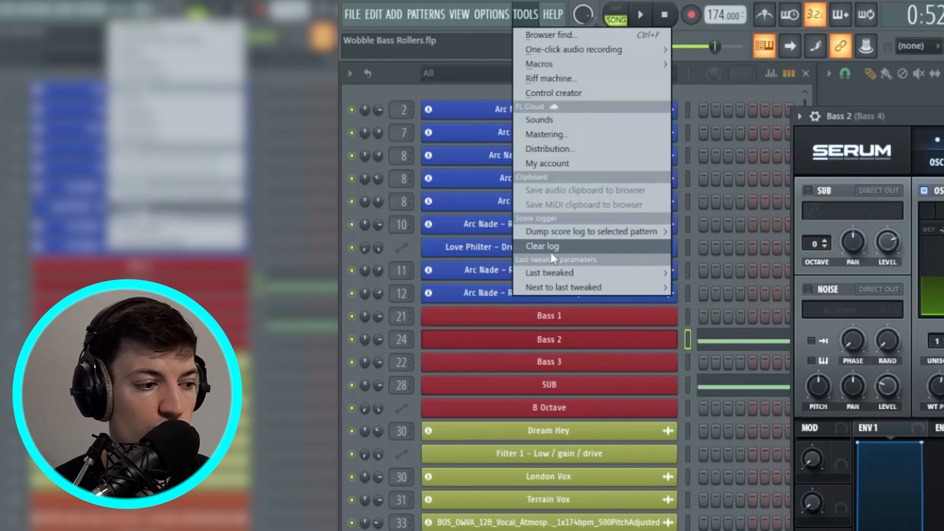
mouse_move(551, 272)
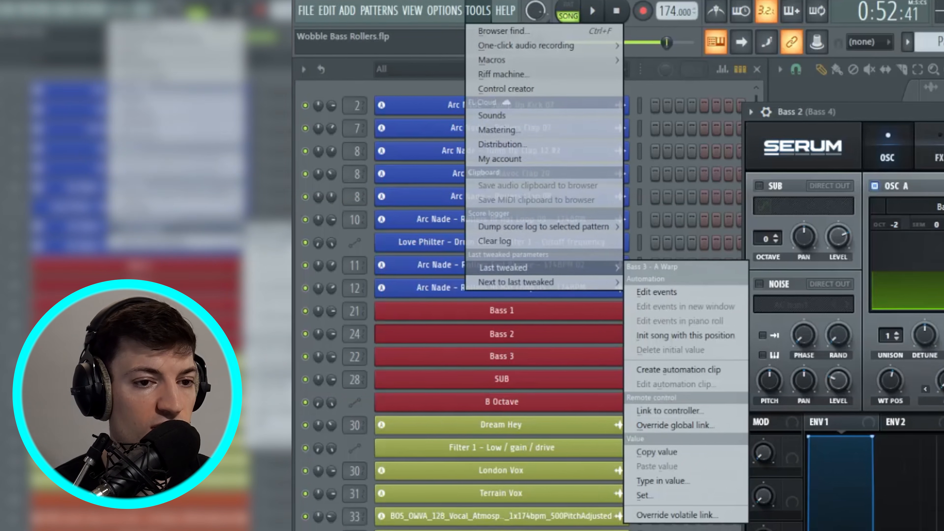
click(709, 85)
Select bars 33 to 41 in the playlist and browse the parameters of the Bass 2 Serum instrument
drag(356, 49, 715, 49)
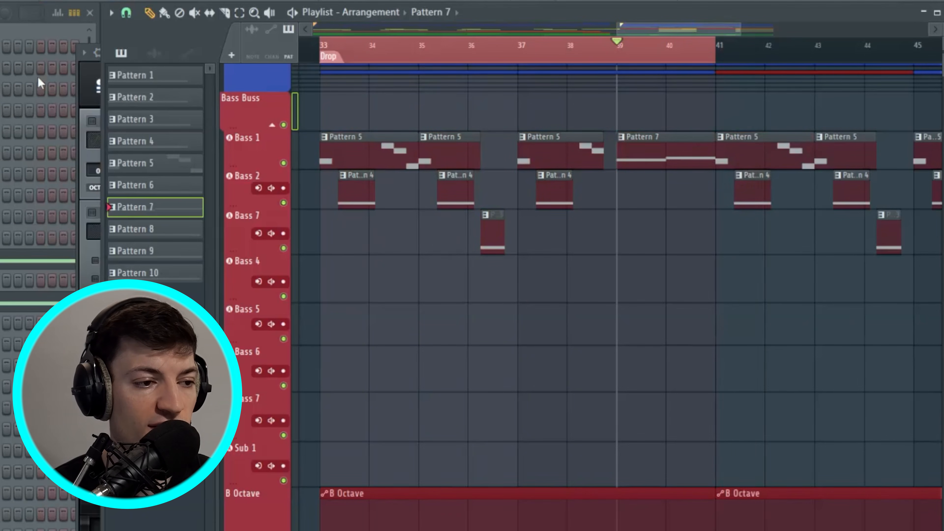
click(76, 85)
click(84, 52)
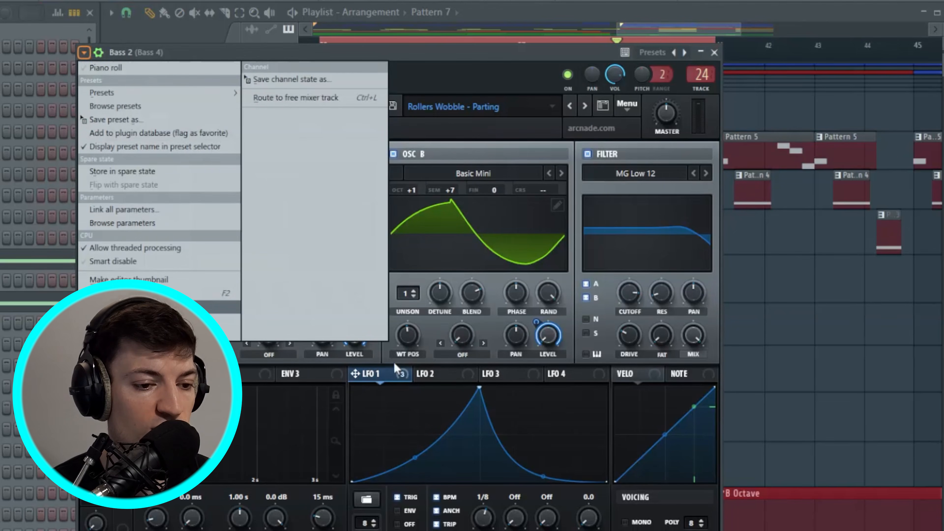
click(417, 196)
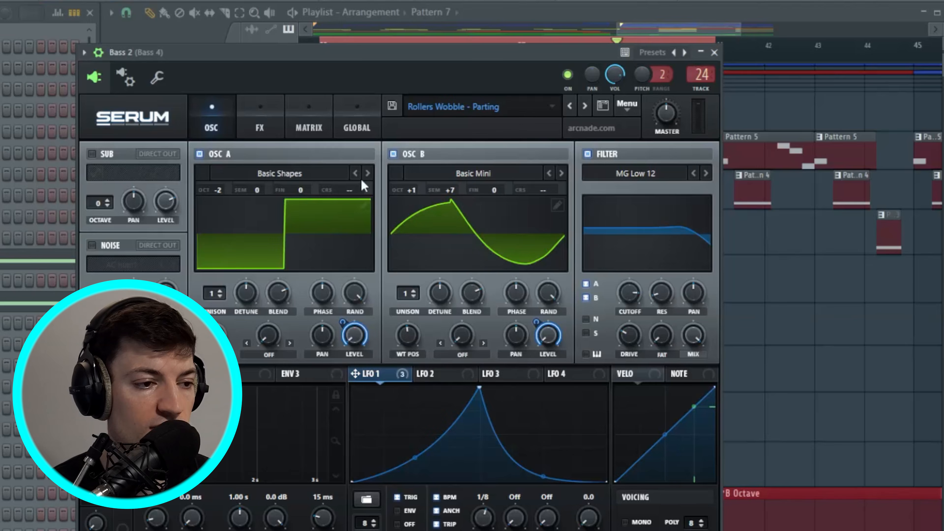
click(85, 52)
click(401, 223)
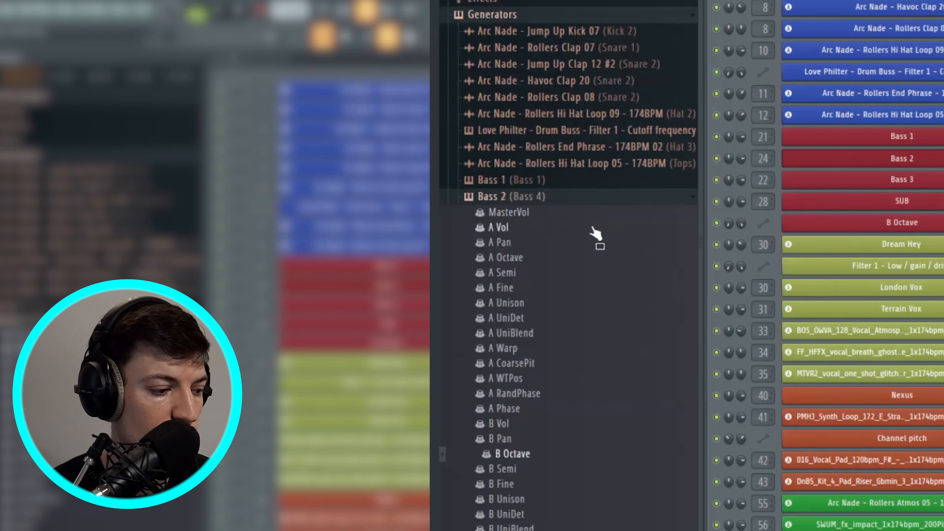
Find the B Octave parameter of Bass 2 and choose to create an automation clip for it
scroll(591, 261, down, 2)
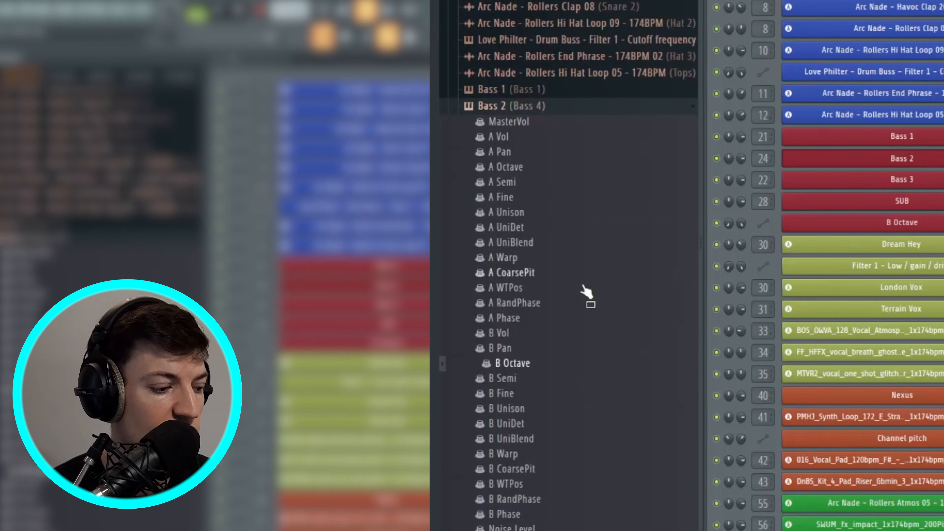
right_click(516, 366)
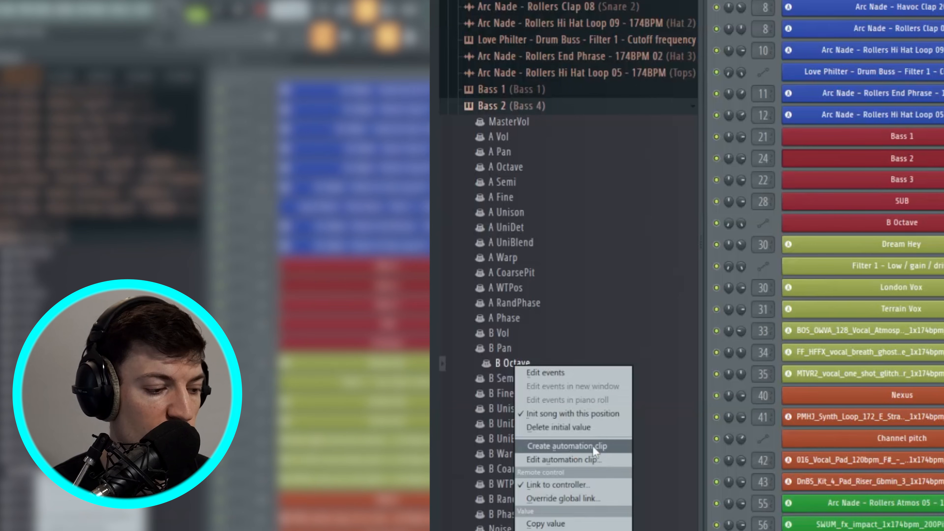
click(565, 446)
Play the drop from bar 37 and examine Pattern 7's Bass 2 notes in the piano roll
scroll(588, 257, down, 5)
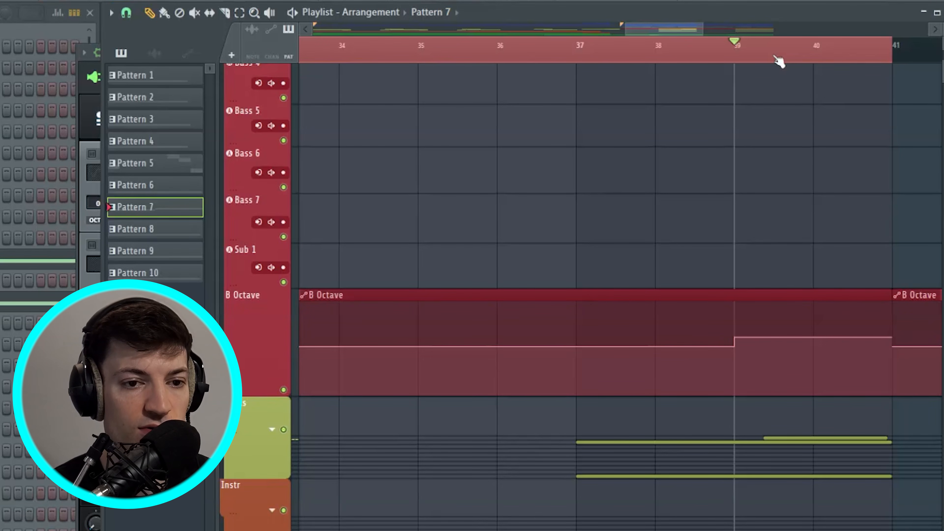
drag(663, 61, 602, 59)
scroll(681, 148, up, 5)
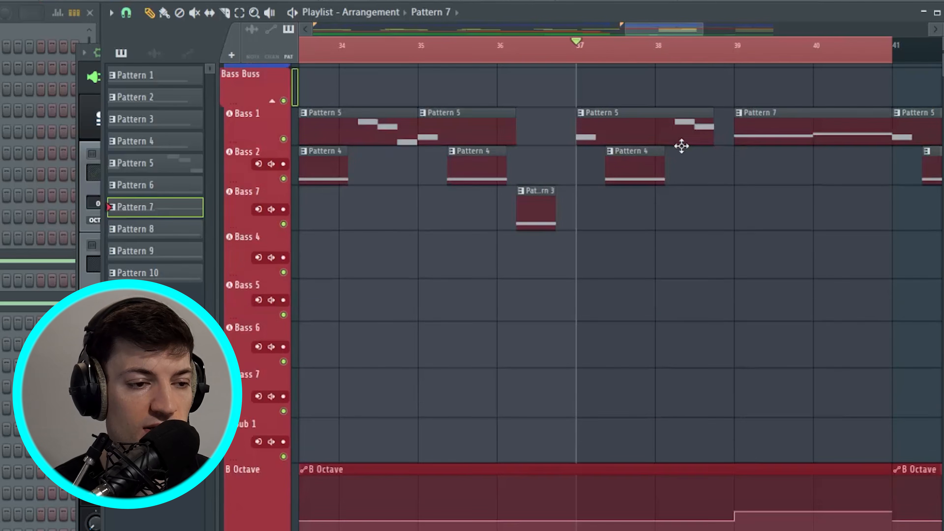
key(space)
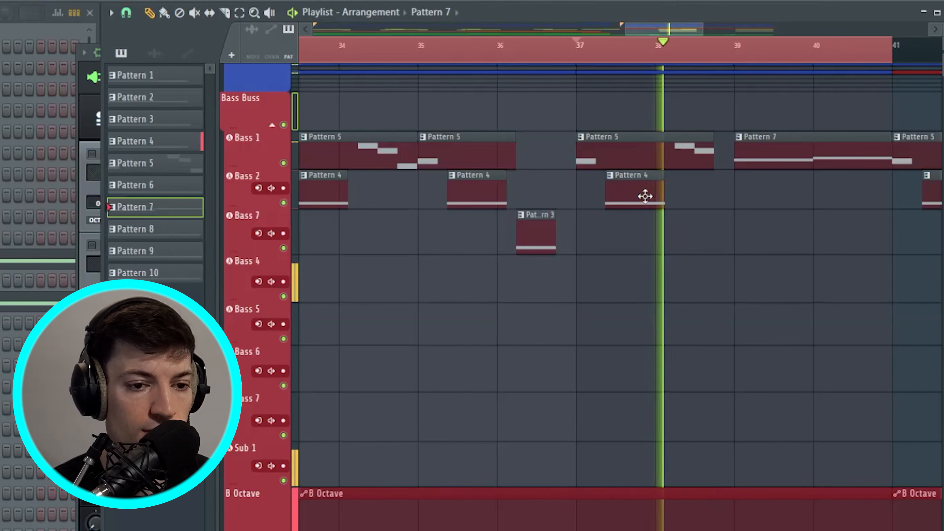
double_click(755, 163)
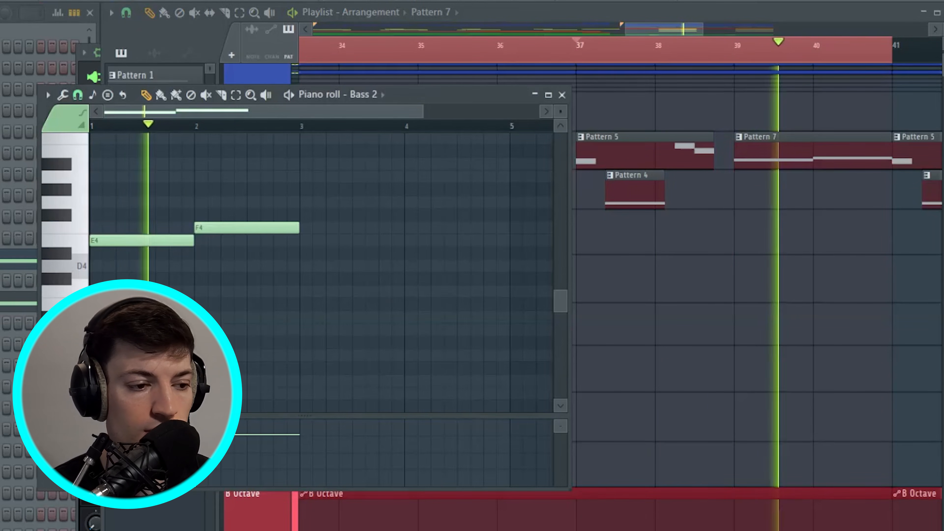
key(space)
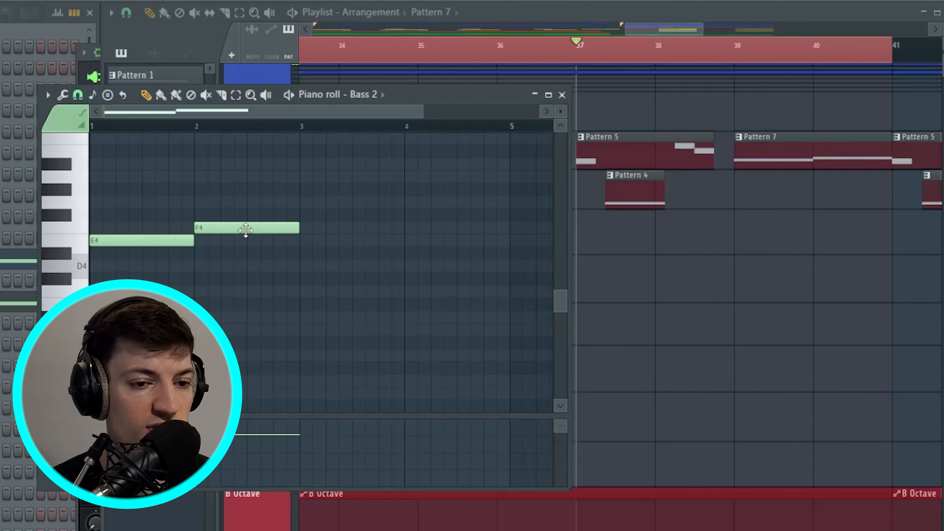
Close the Bass 2 piano roll, survey the whole drop and select bars 49 to 65 in the playlist
click(561, 95)
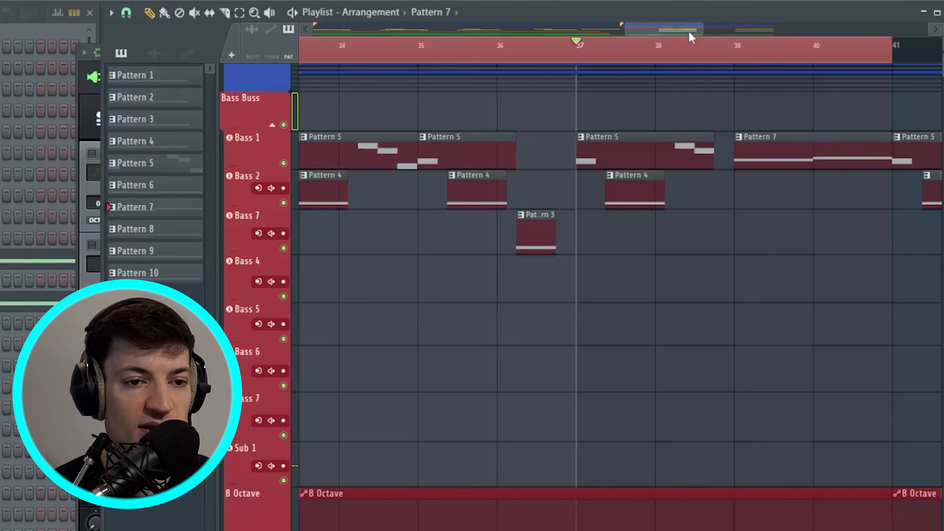
drag(701, 31, 858, 32)
drag(627, 31, 590, 53)
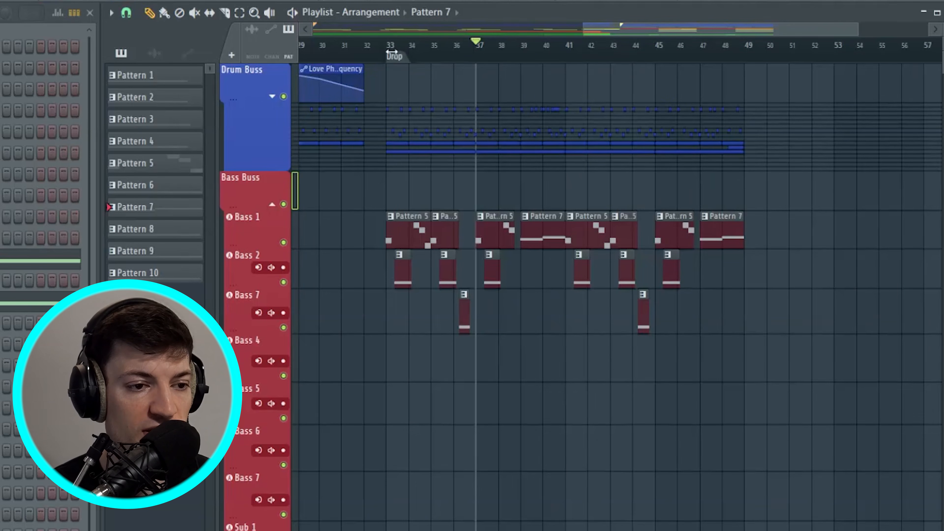
drag(391, 52, 742, 57)
scroll(729, 68, down, 4)
scroll(721, 68, down, 2)
drag(514, 51, 837, 68)
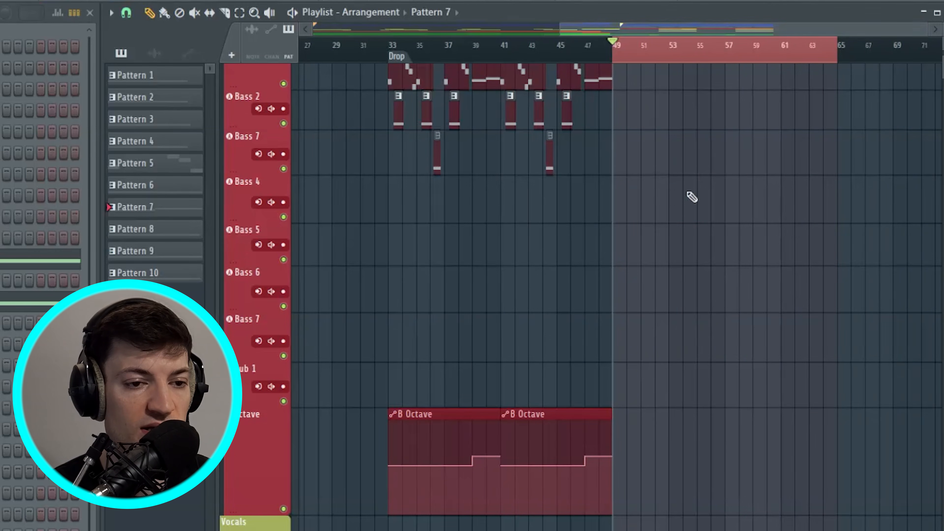
Expand the drum group to look over the drop's drum tracks, and bring the whole arrangement into view
scroll(491, 296, up, 3)
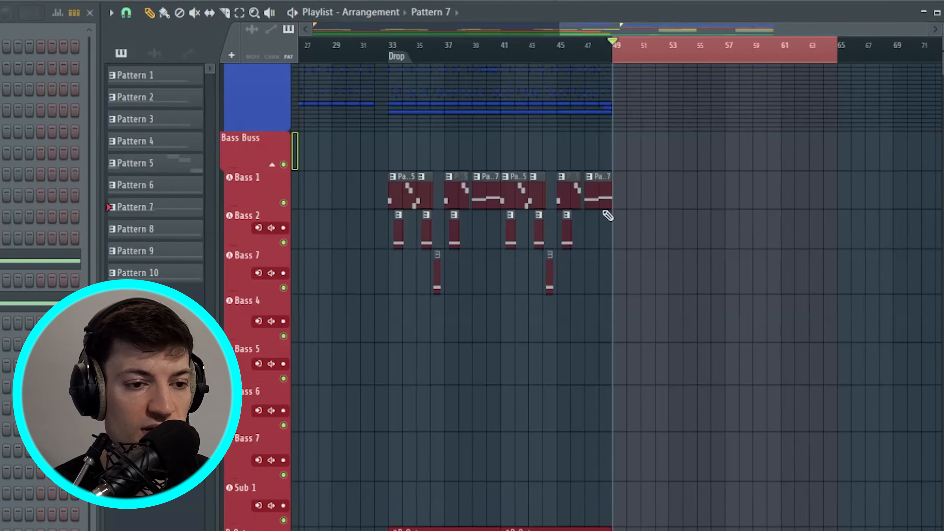
scroll(606, 239, up, 1)
click(272, 97)
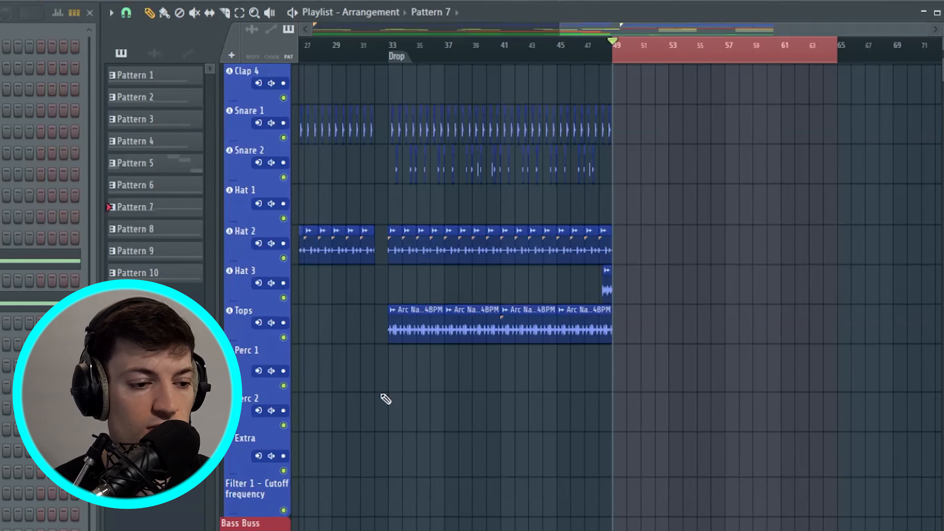
scroll(525, 363, up, 6)
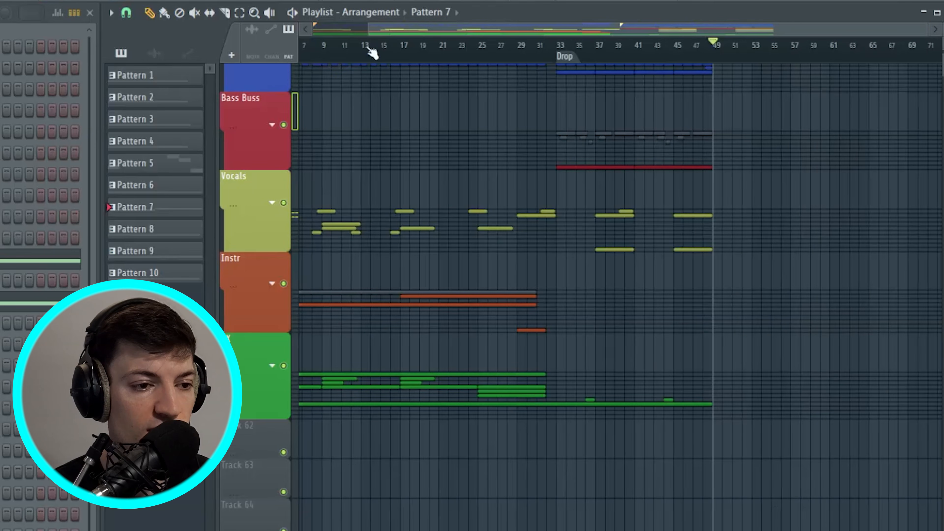
scroll(372, 53, down, 2)
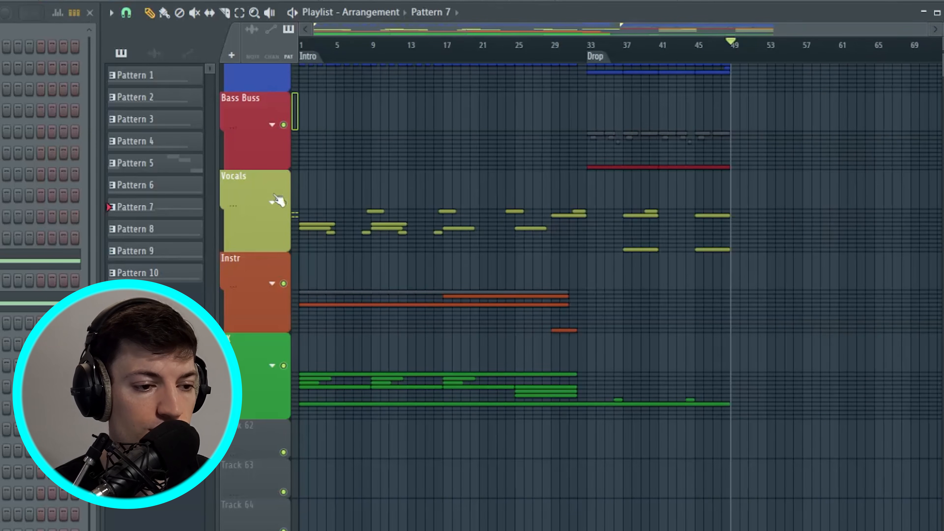
Expand the Vocals group and place the playhead at bar 9 to examine the intro vocal clips
click(272, 202)
scroll(612, 243, down, 2)
scroll(613, 244, down, 1)
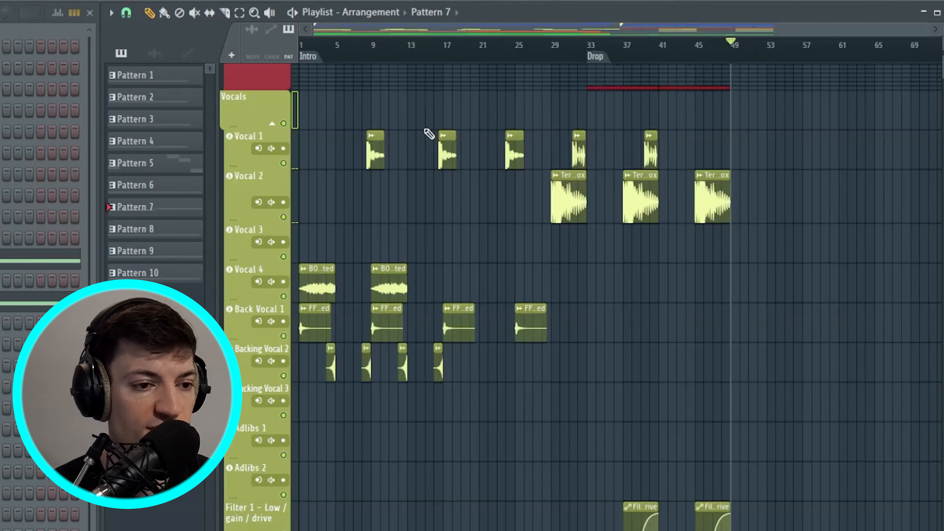
drag(924, 32, 593, 71)
click(473, 51)
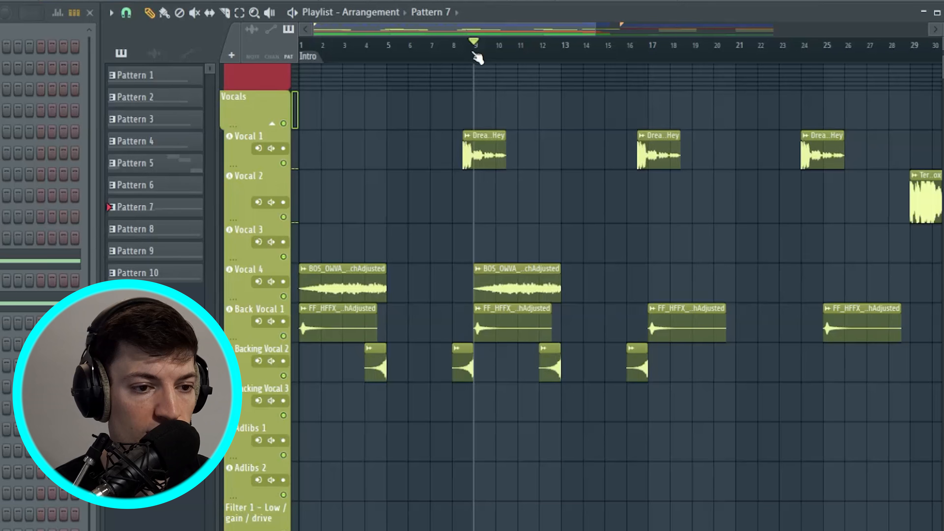
Set the playlist snap to Step and audition the first Dream Hey clip with Vocal 1 soloed
scroll(466, 56, up, 4)
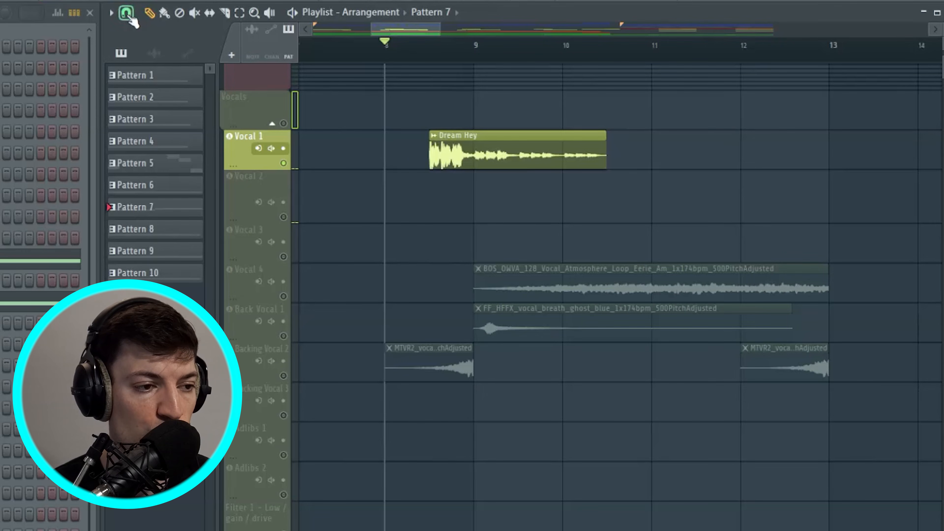
click(126, 13)
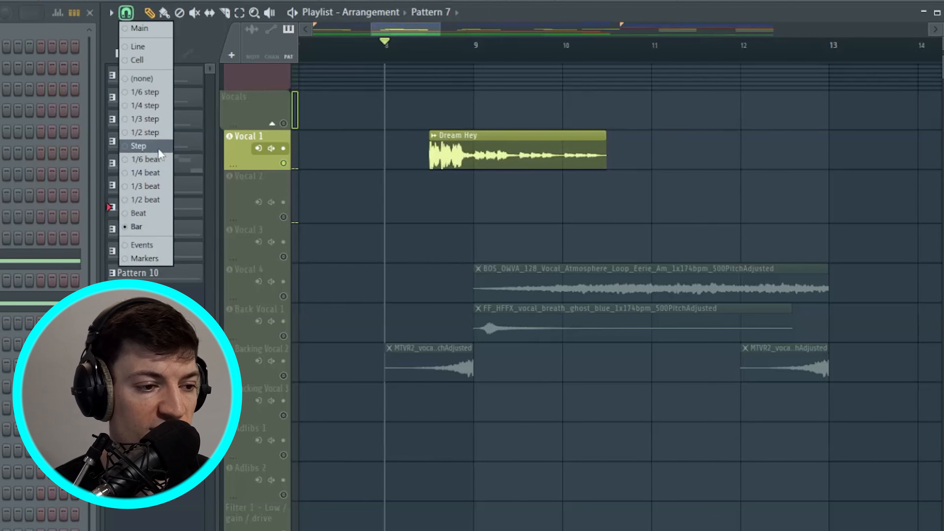
click(159, 148)
key(space)
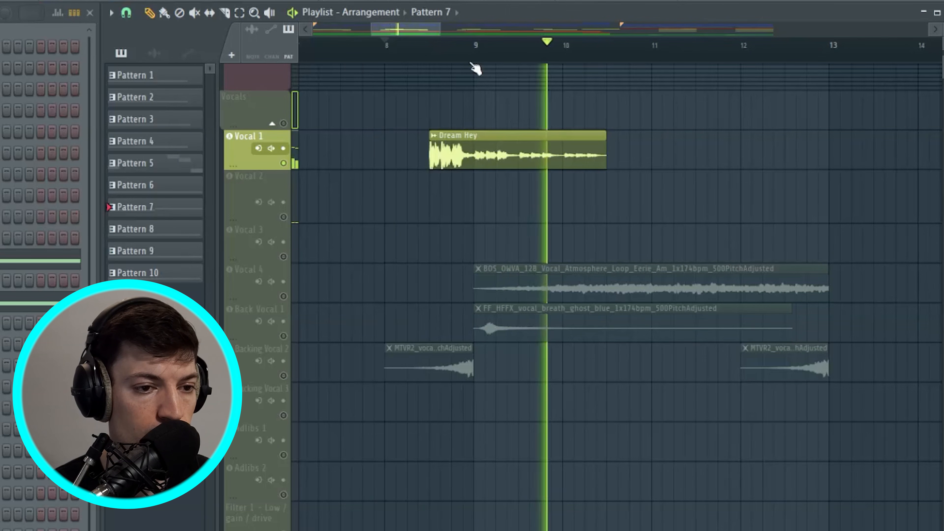
key(space)
scroll(480, 63, down, 4)
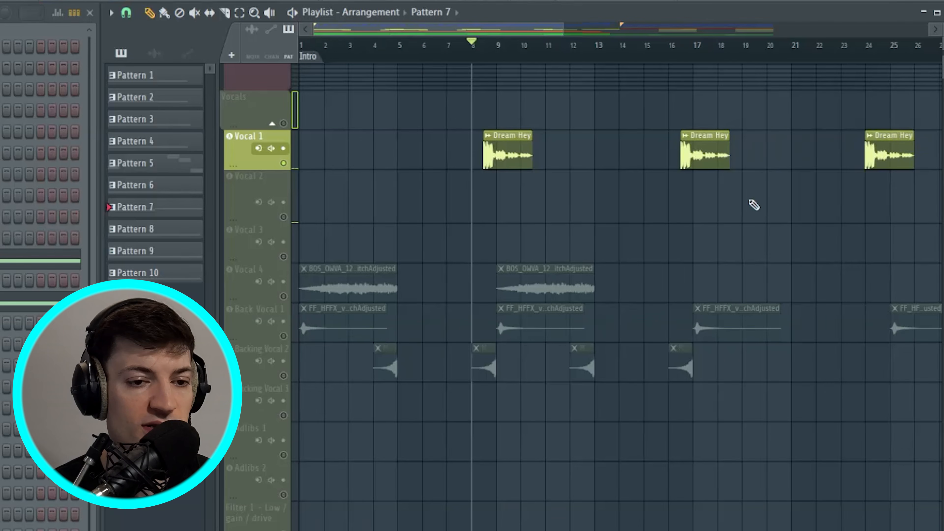
Solo Vocal 4 and play its atmosphere loop from bar 1
click(284, 296)
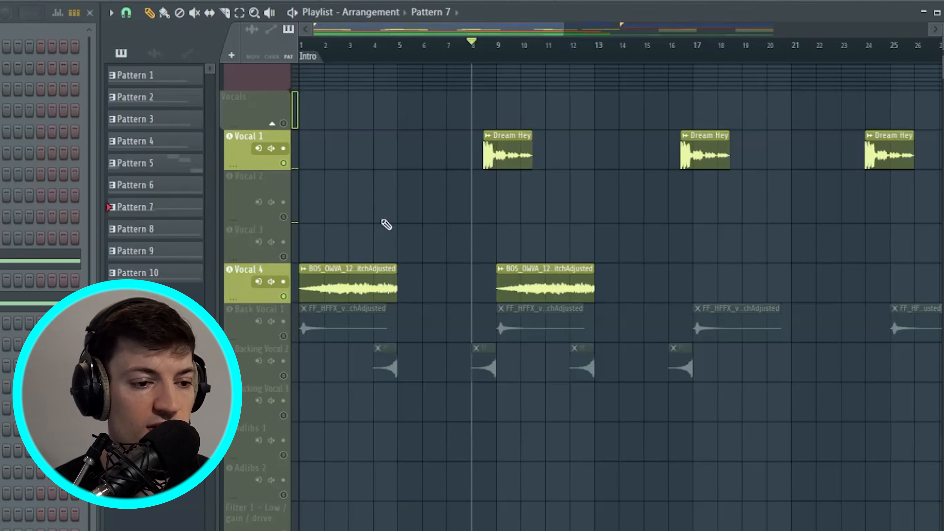
click(286, 163)
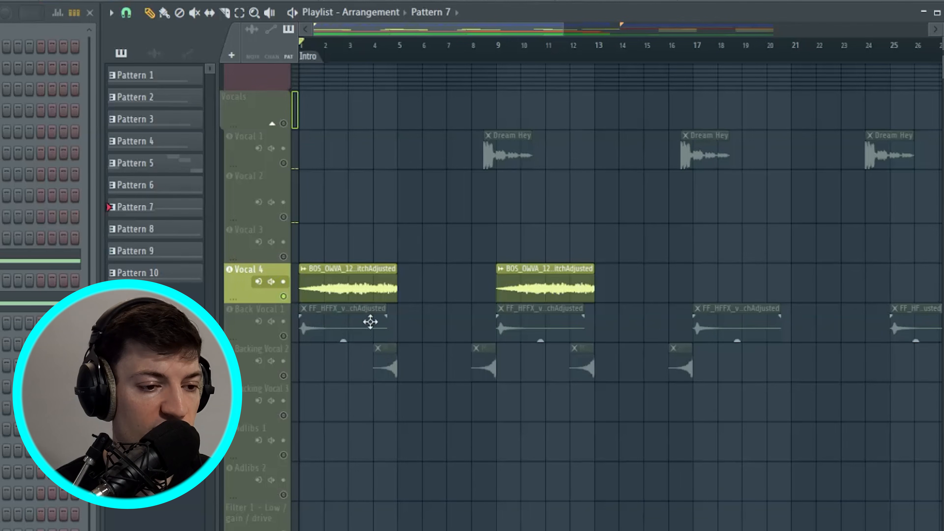
click(369, 290)
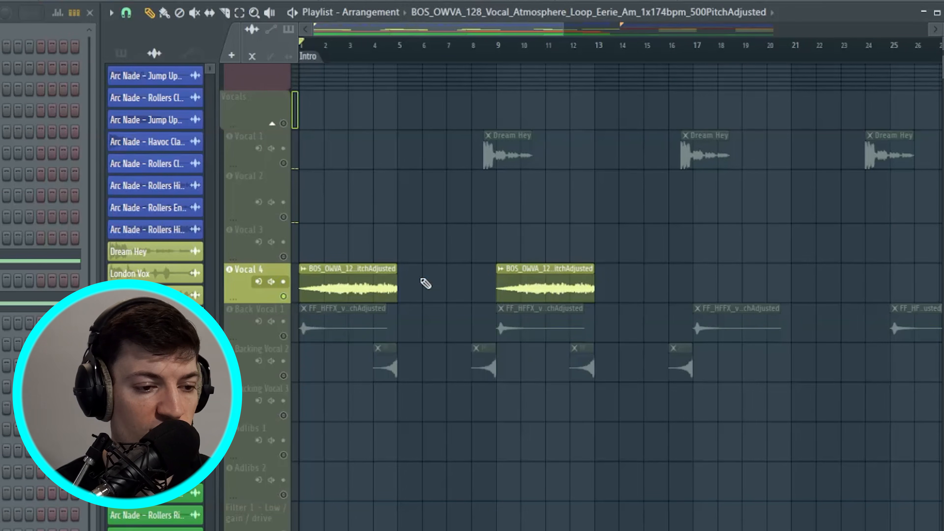
key(space)
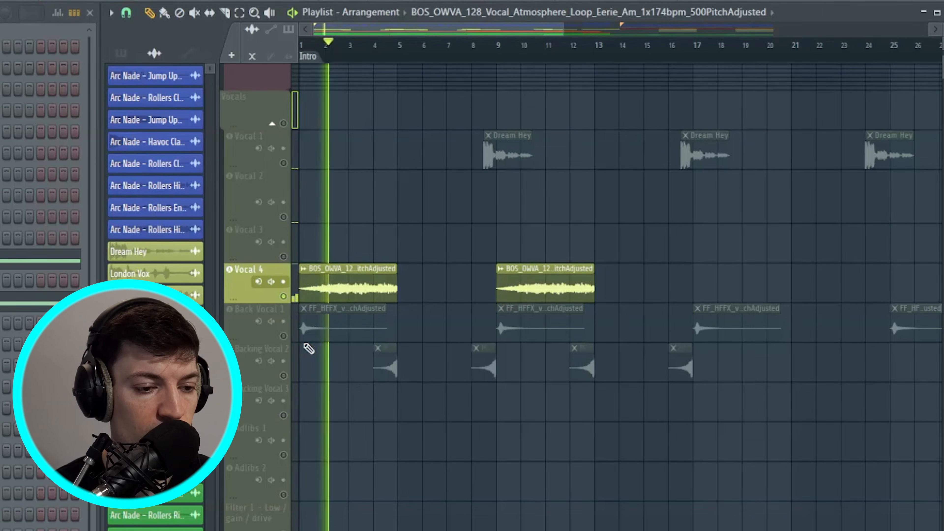
key(space)
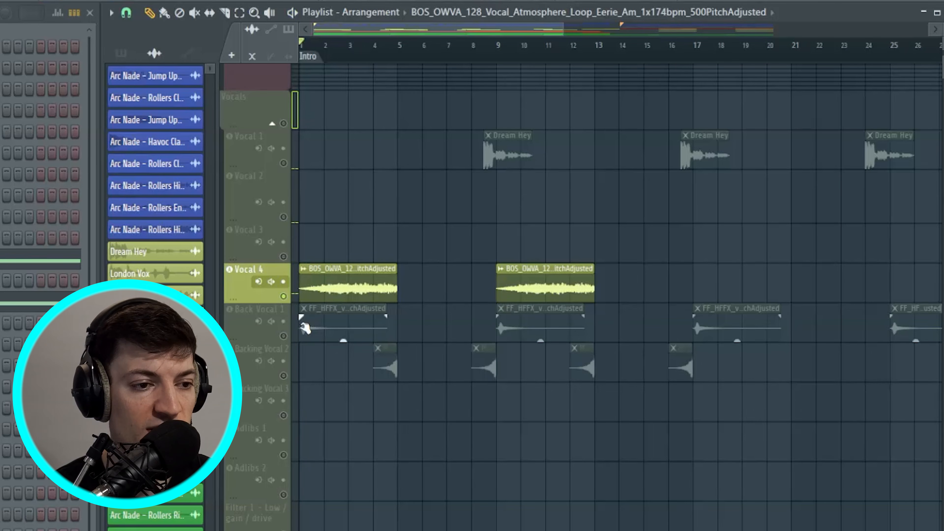
Solo Back Vocal 1, play its ghost breath sample from bar 1 and check the sample's channel settings
scroll(303, 323, up, 1)
click(285, 376)
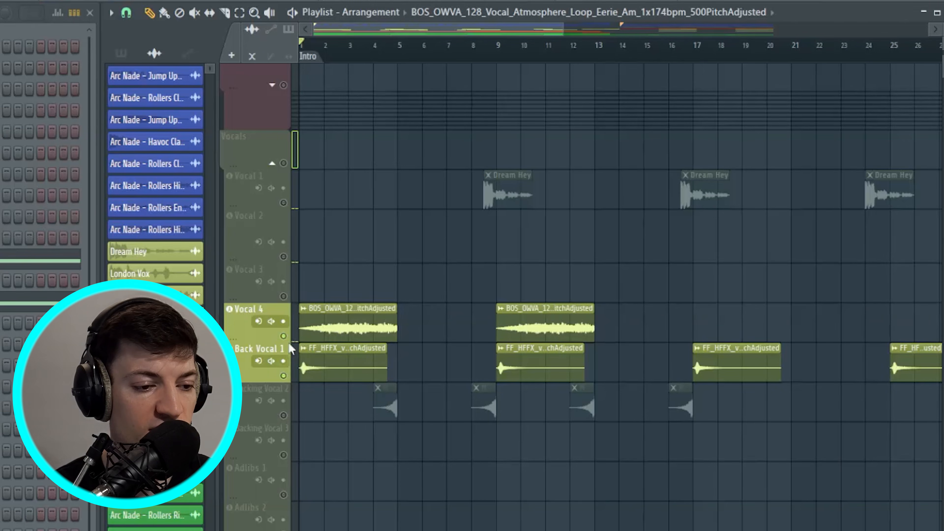
scroll(352, 397, down, 2)
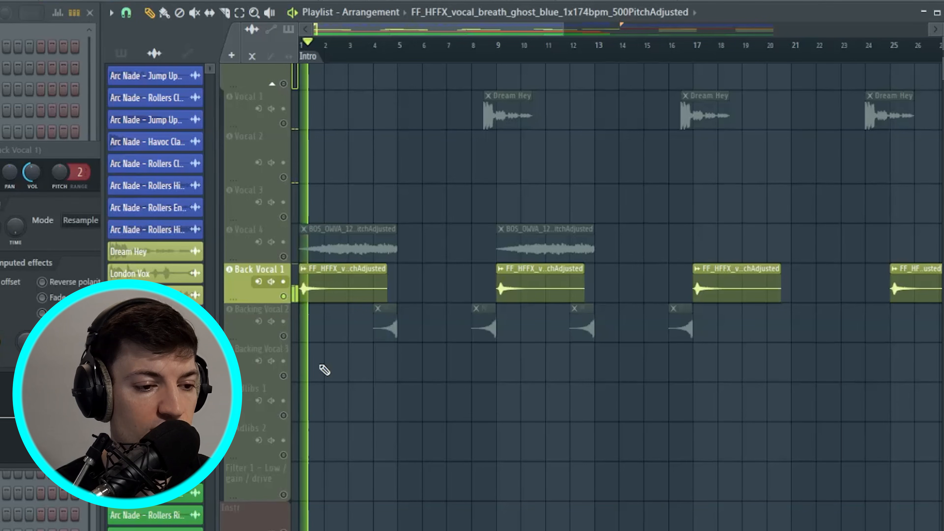
click(86, 163)
click(132, 151)
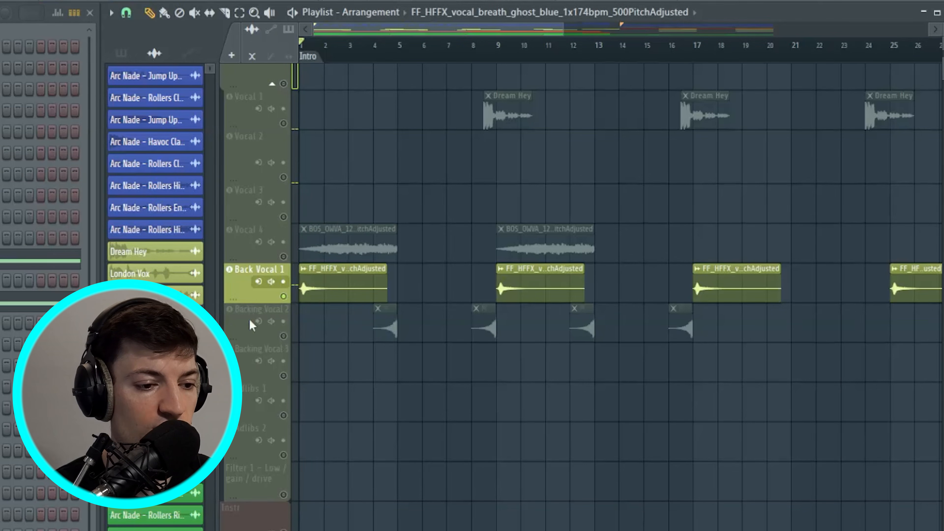
Solo Backing Vocal 2 to review its clips, and audition the intro vocals with all tracks enabled again
click(274, 334)
click(382, 63)
scroll(425, 302, down, 3)
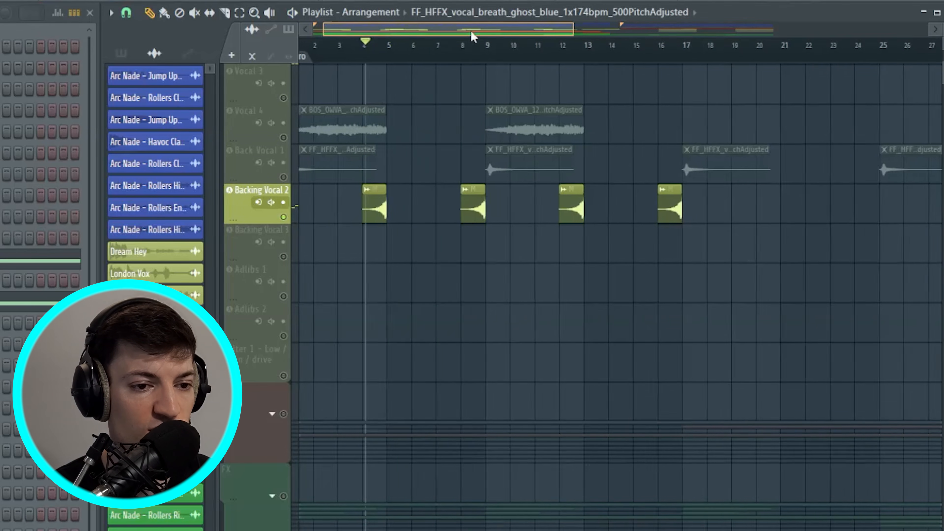
scroll(424, 163, up, 5)
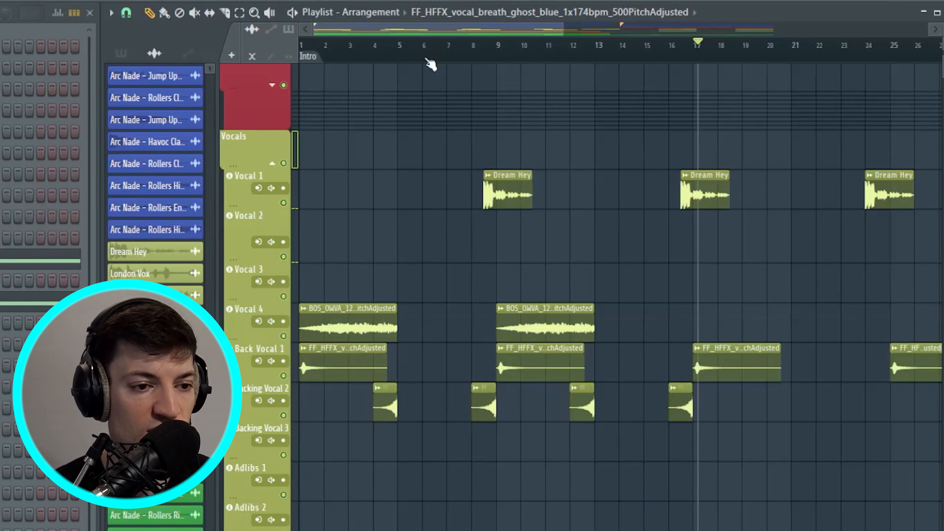
key(space)
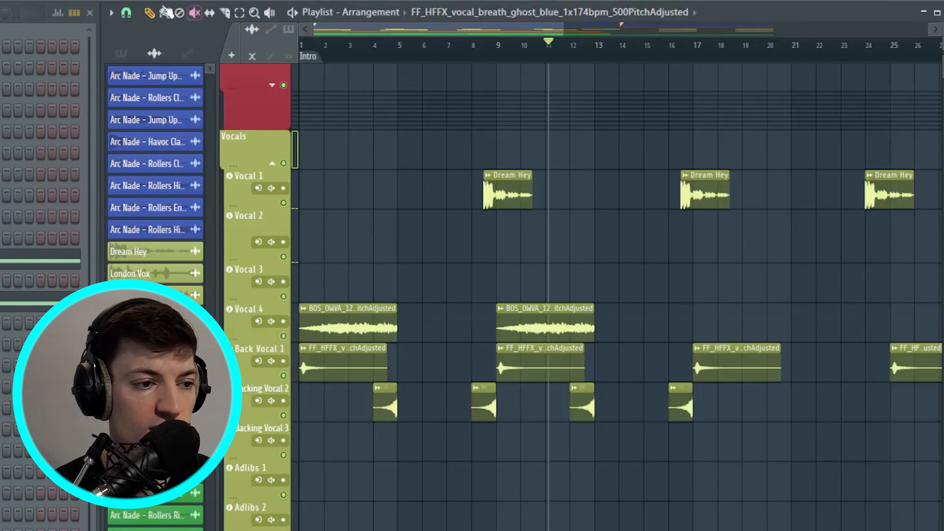
Review the remaining Dream Hey clips and play the Terrain Vox and London Vox build-up from bar 29
scroll(595, 185, right, 3)
click(622, 190)
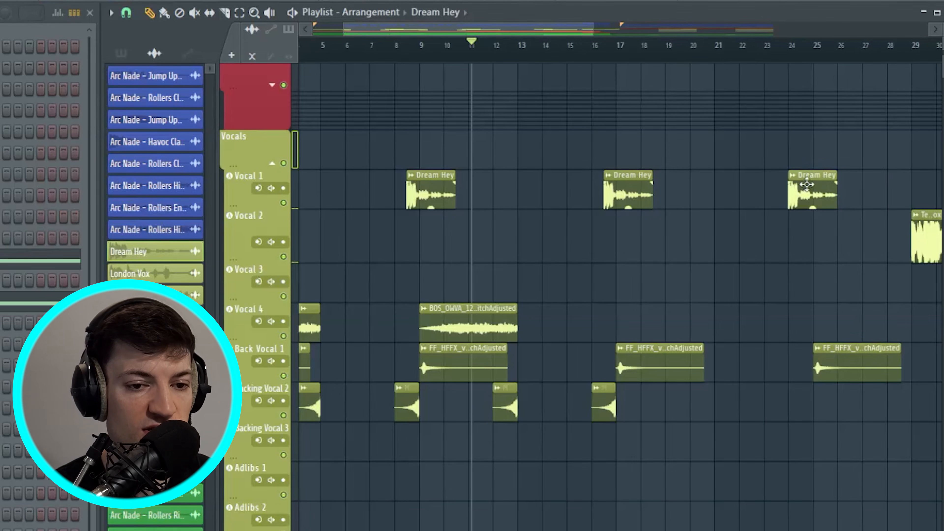
drag(530, 31, 632, 37)
click(627, 49)
click(654, 49)
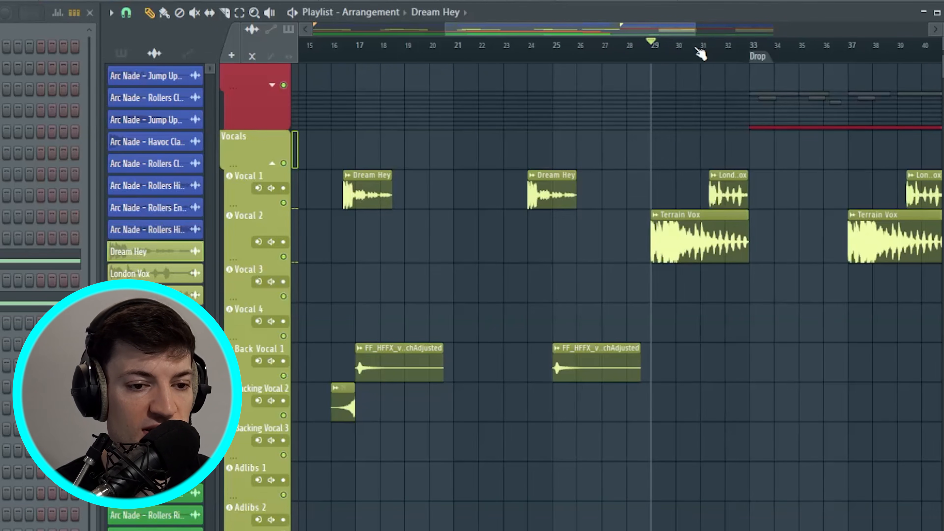
scroll(701, 54, up, 4)
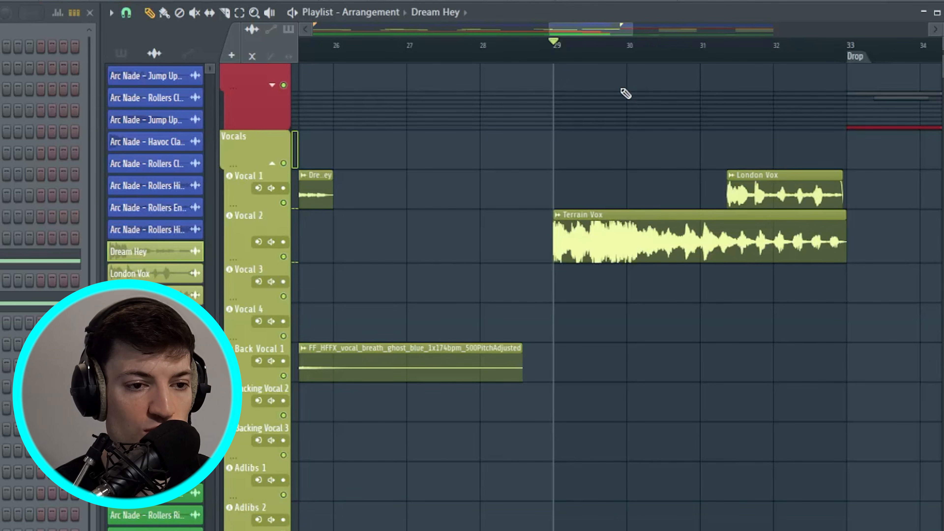
drag(608, 32, 624, 33)
key(space)
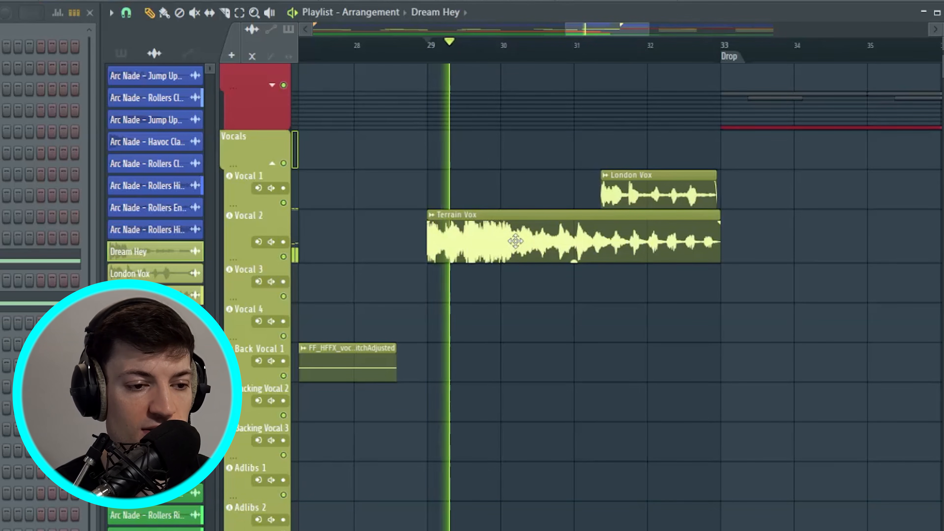
Open the mixer and select the Vocal 1 track to view its effect chain
click(403, 1)
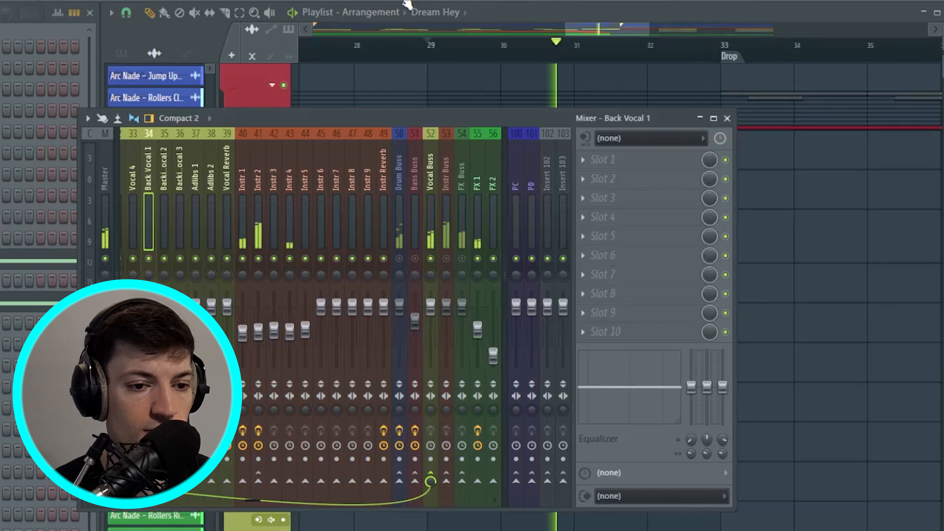
scroll(183, 226, up, 5)
click(293, 237)
click(289, 234)
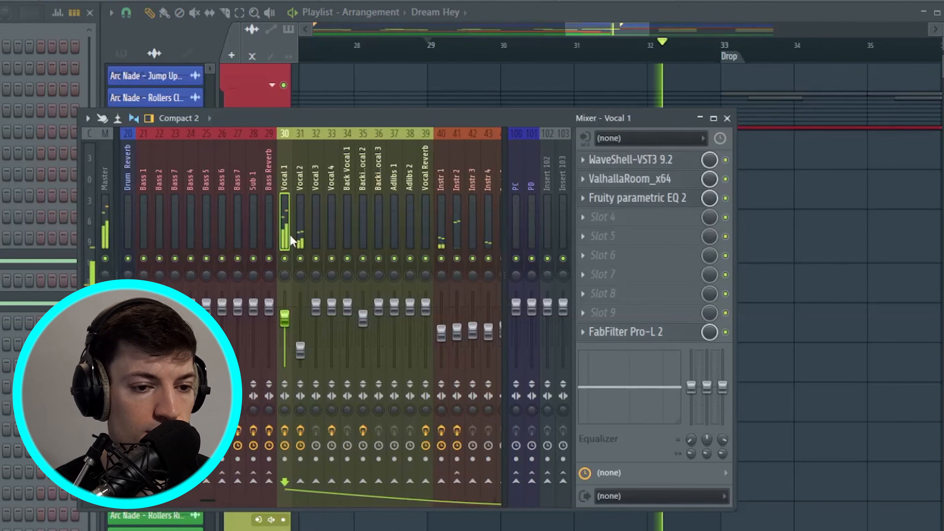
Examine the ValhallaRoom, Chris Lord-Alge Vocals and Fruity delay bank settings on the Vocal 2 mixer track
click(301, 235)
click(640, 160)
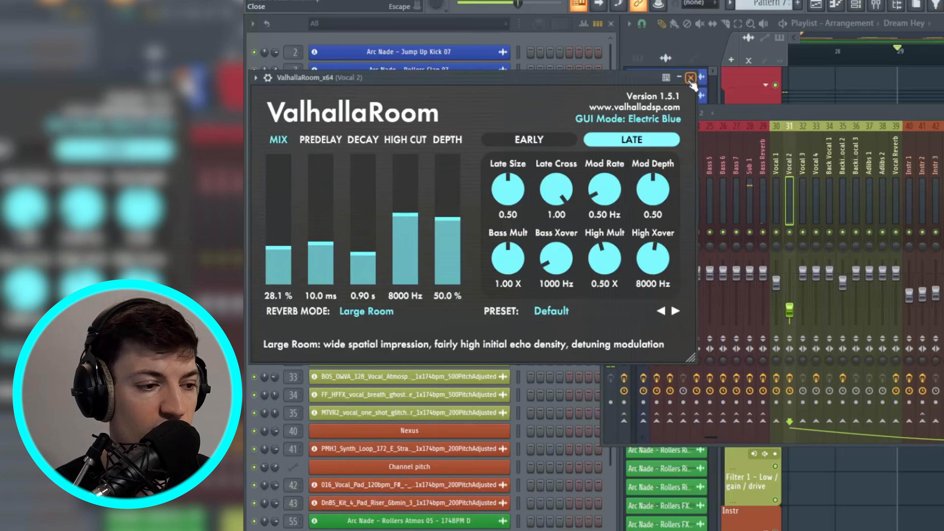
click(690, 79)
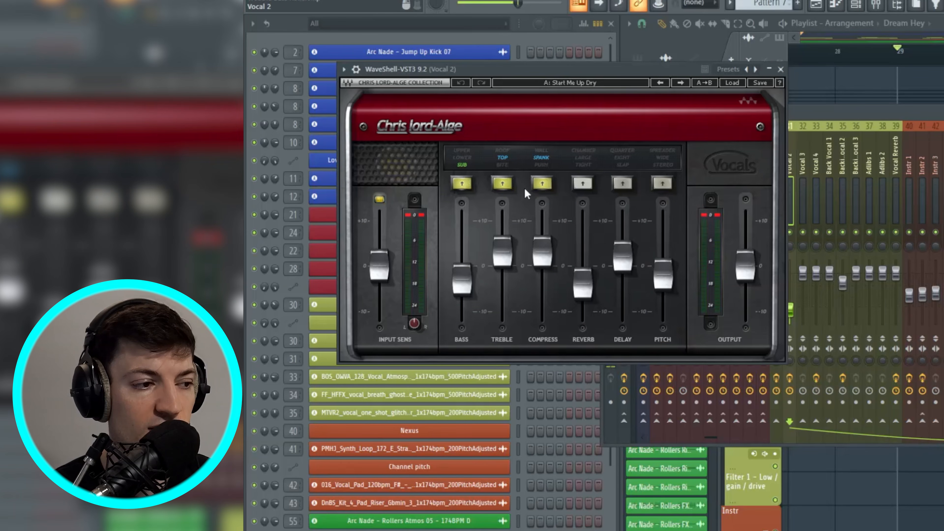
click(780, 69)
click(943, 208)
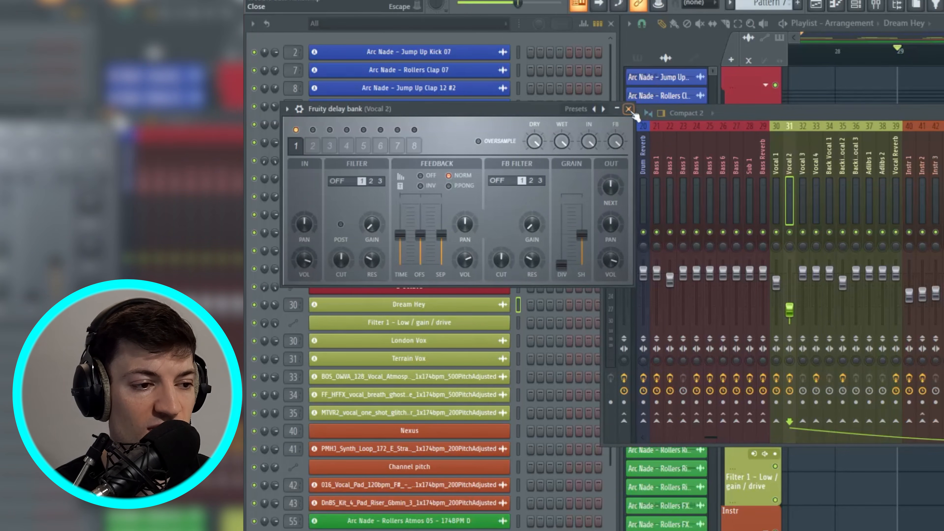
click(631, 109)
click(710, 124)
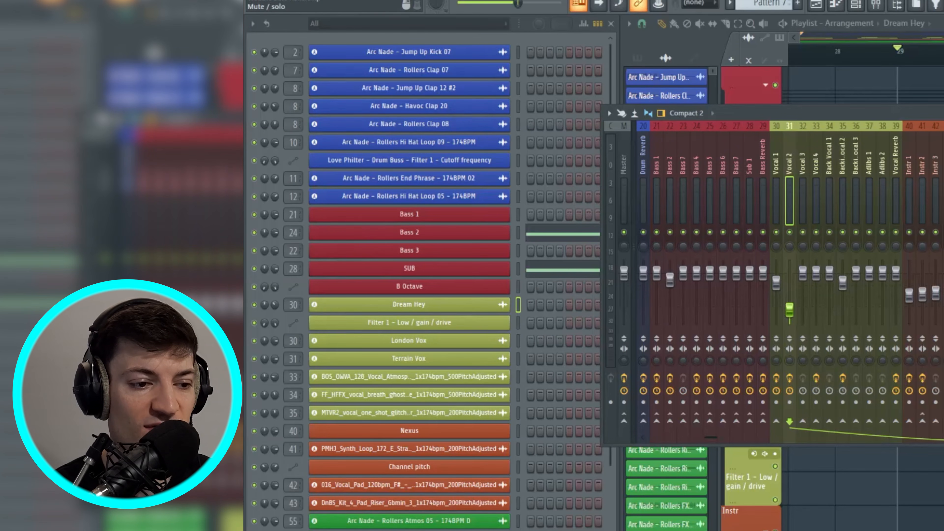
Open the Chris Lord-Alge Vocals plugin on the Vocal 1 mixer track to examine its settings
click(780, 188)
click(943, 186)
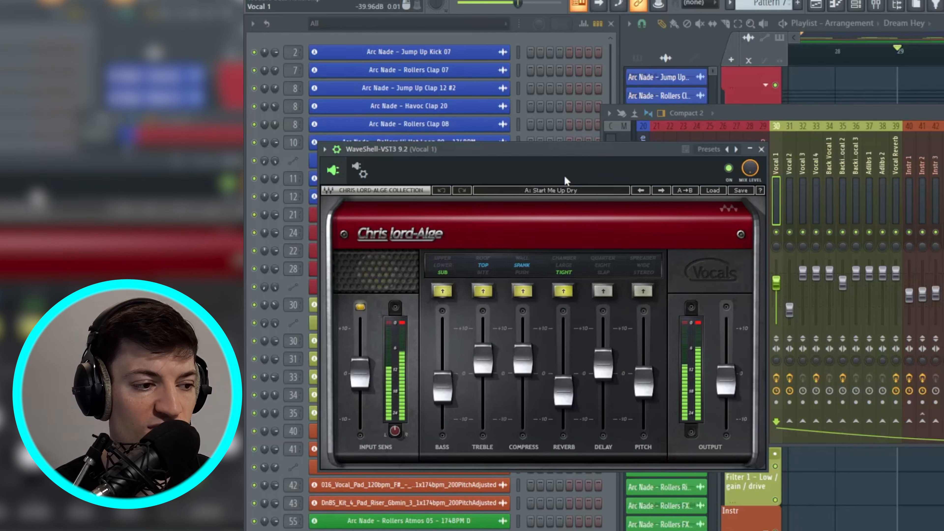
Examine the ValhallaRoom settings on the Vocal 1 mixer track and close the effect windows and the mixer
click(763, 149)
click(943, 165)
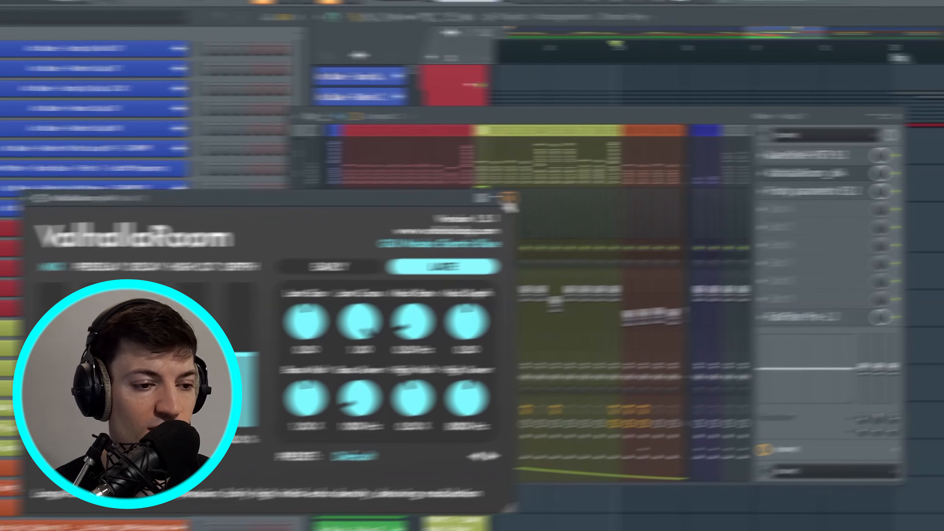
click(797, 190)
click(727, 119)
Play Terrain Vox and London Vox from bar 29, and try extending the London Vox clip past the drop before undoing it
scroll(722, 56, up, 3)
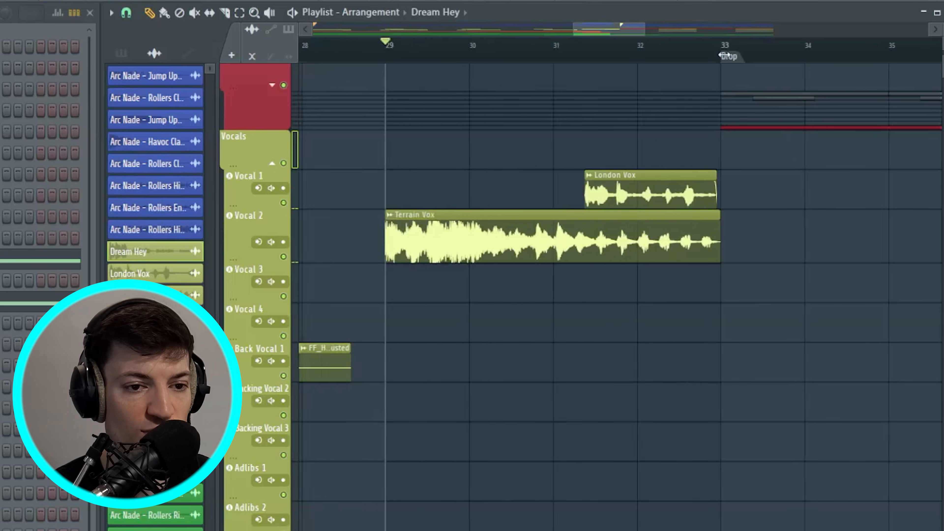
key(space)
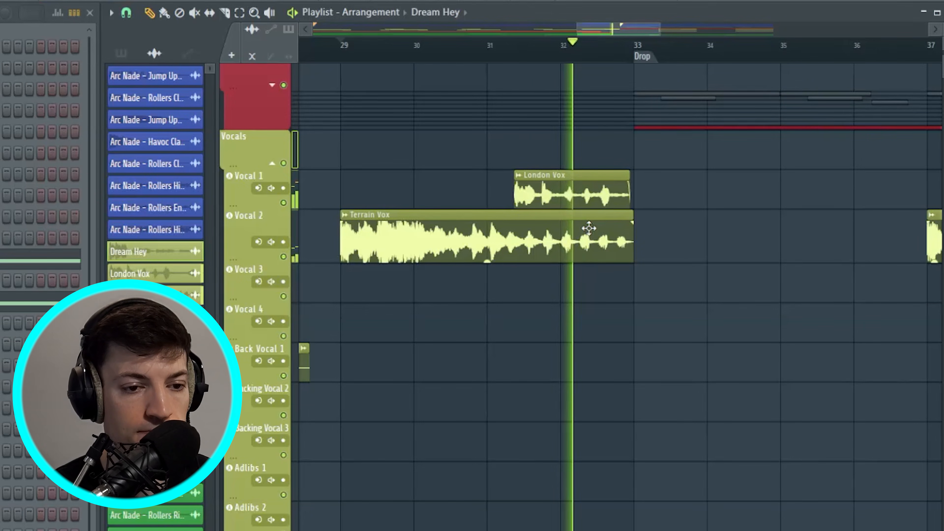
key(space)
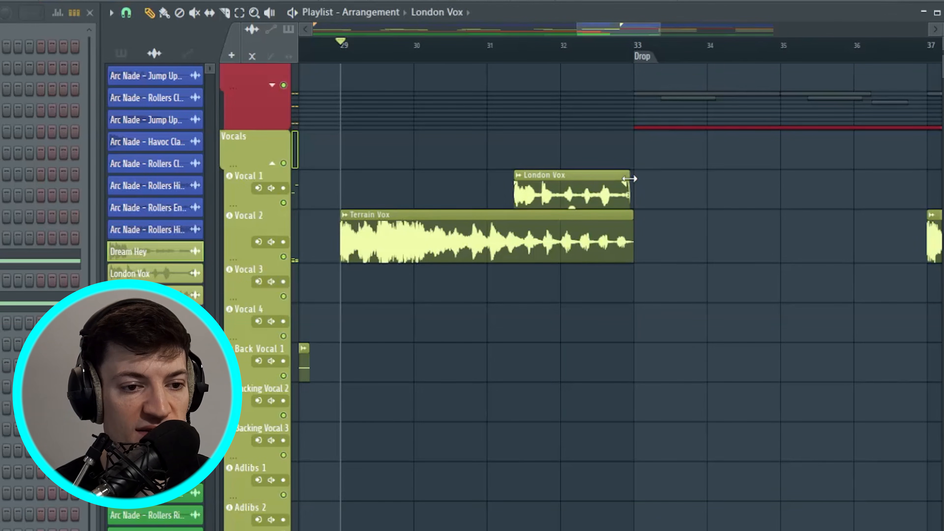
drag(629, 197, 697, 203)
key(ctrl+z)
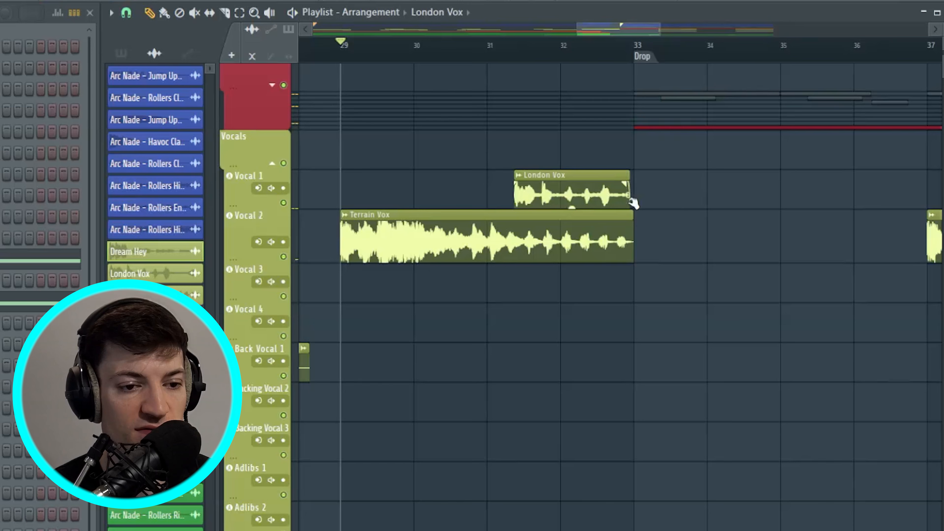
Review the vocal clips from the drop at bar 33 back to the intro, and collapse the Vocals track group
click(510, 57)
scroll(511, 57, down, 3)
scroll(595, 105, up, 3)
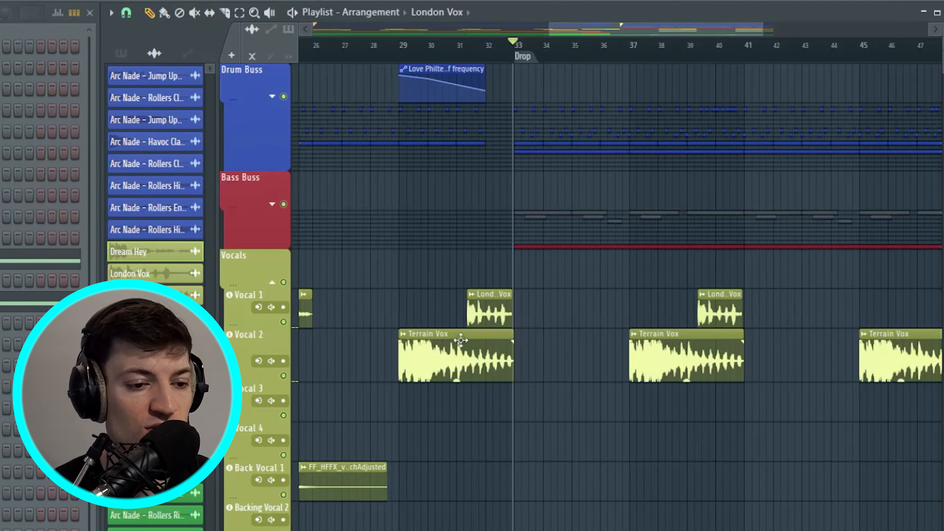
drag(556, 34, 314, 34)
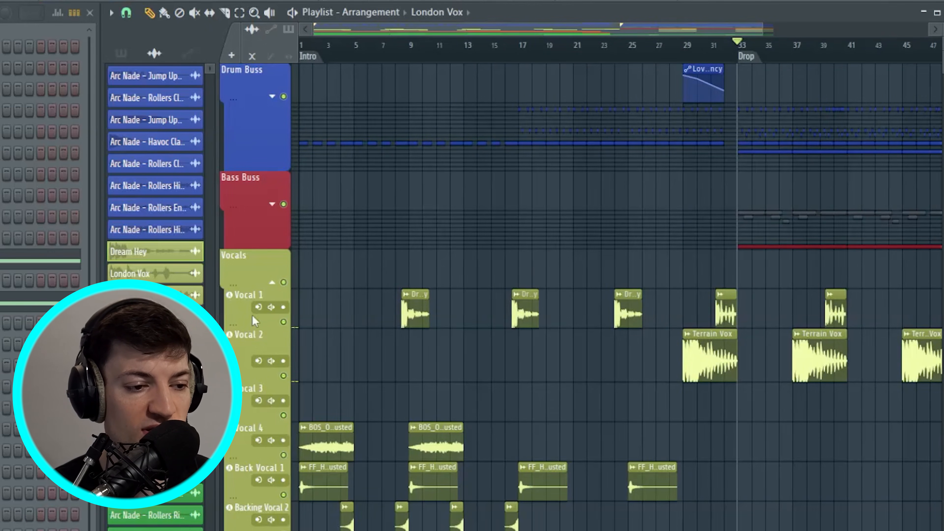
scroll(538, 292, down, 2)
click(272, 204)
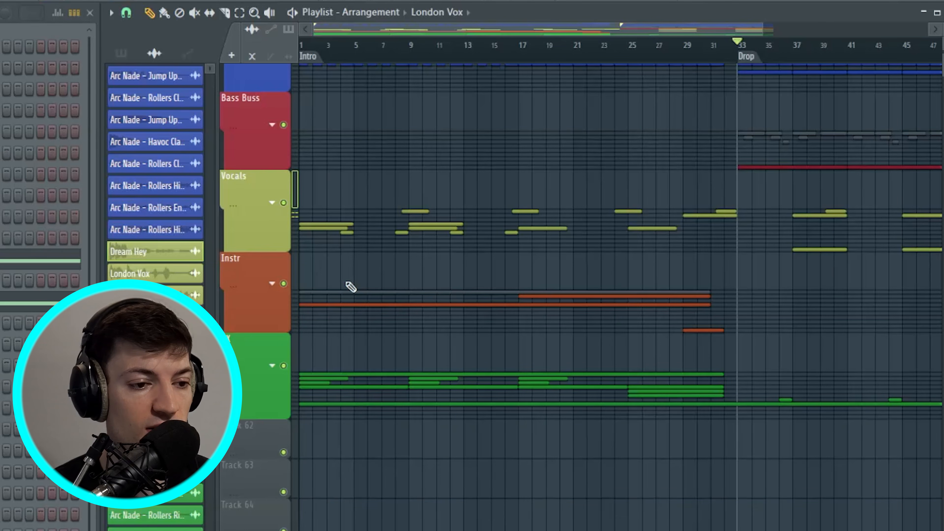
Set the playlist snap to Bar, and mark the intro from bar 1 to the Drop marker before clearing the selection
click(302, 44)
click(127, 13)
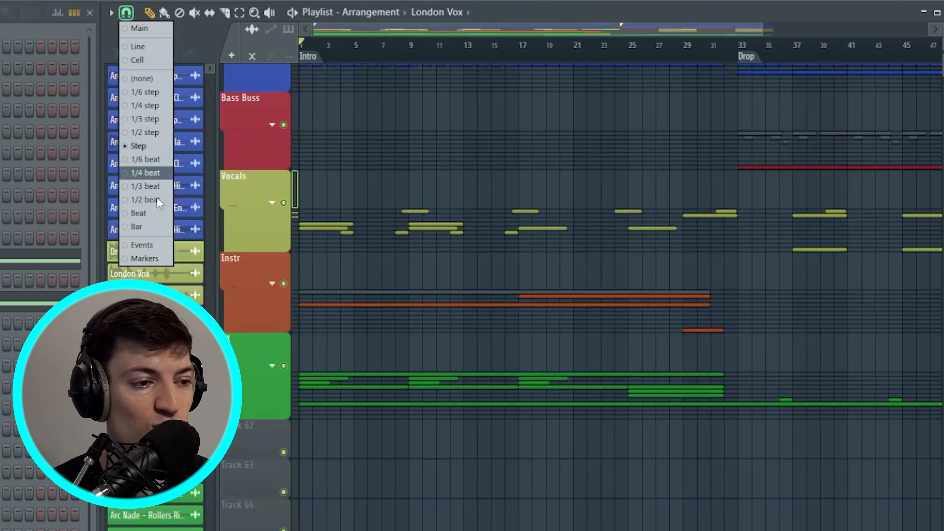
click(160, 229)
drag(738, 50, 201, 126)
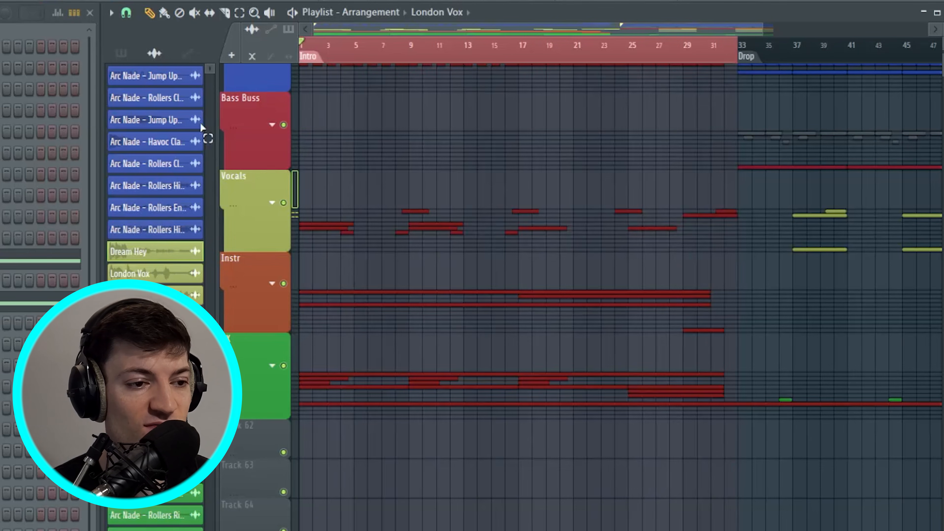
ctrl+click(379, 145)
ctrl+click(402, 54)
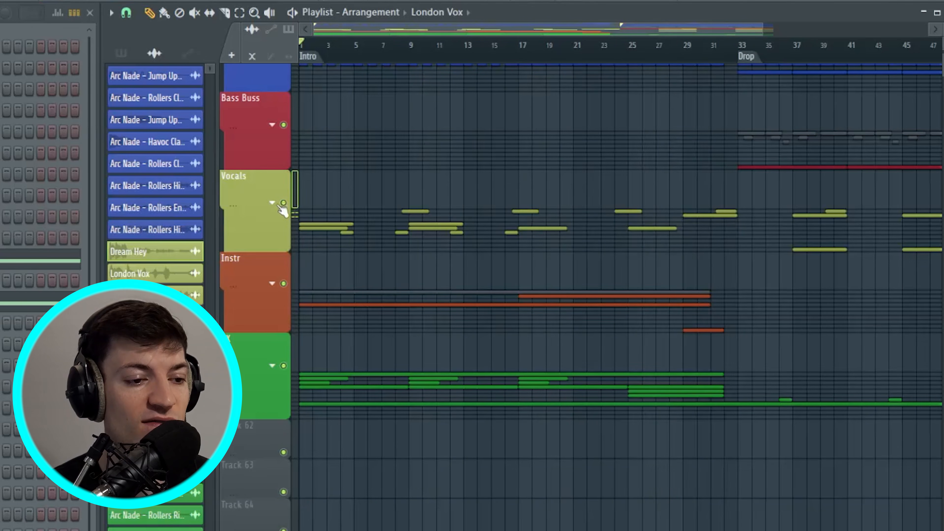
Expand the Vocals track group and move the London Vox clip near bar 39 eight bars later, above the Terrain Vox clip at bar 45
click(273, 294)
scroll(626, 324, down, 3)
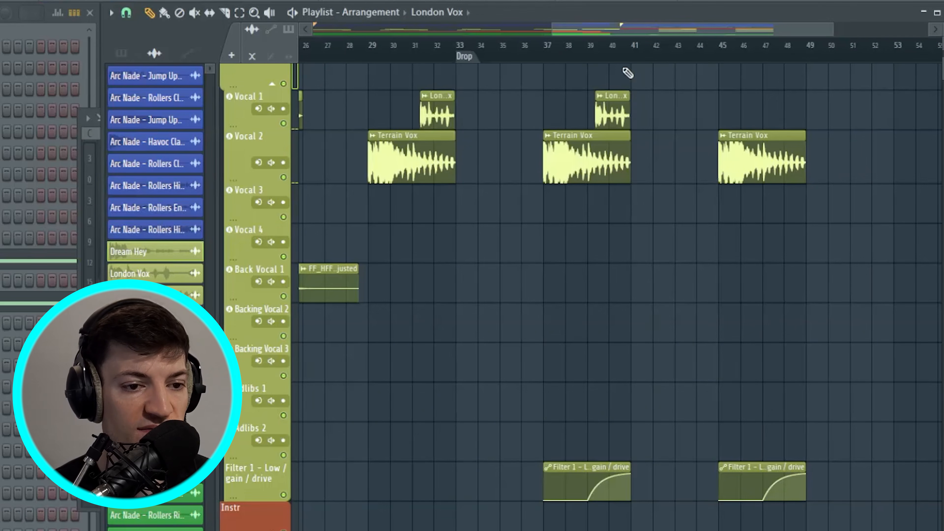
mouse_move(545, 50)
mouse_down()
mouse_move(614, 70)
mouse_move(645, 92)
mouse_up()
key(ctrl+d)
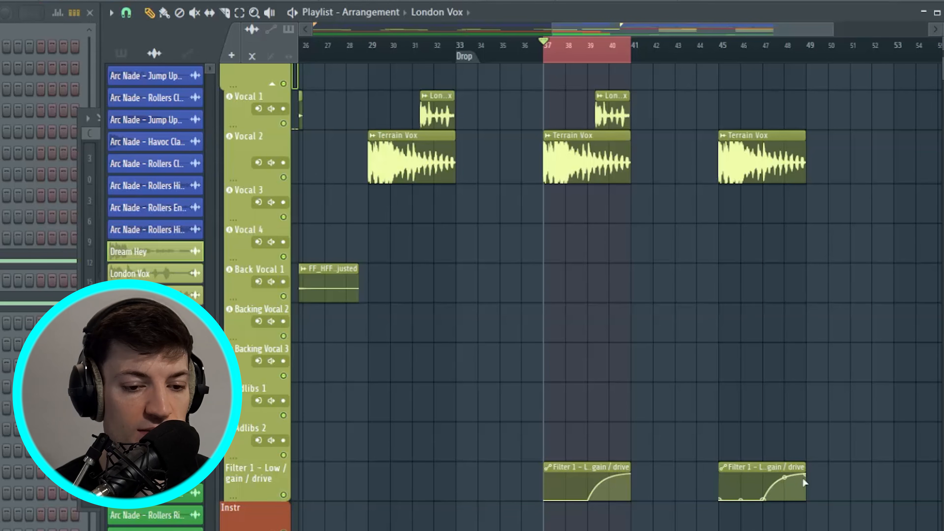
scroll(857, 159, up, 5)
drag(614, 305, 790, 305)
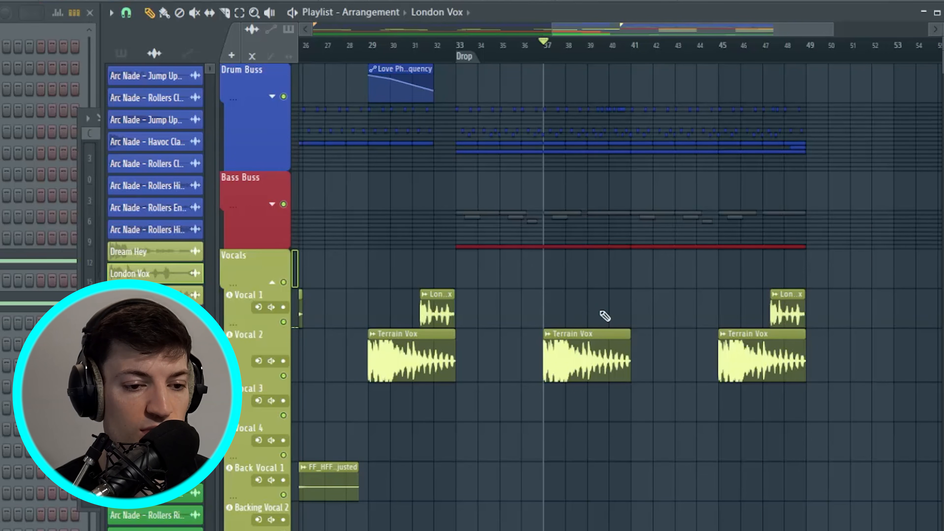
Return to the intro's backing vocal and Instr clips and place the playhead at bar 1
drag(552, 28, 313, 28)
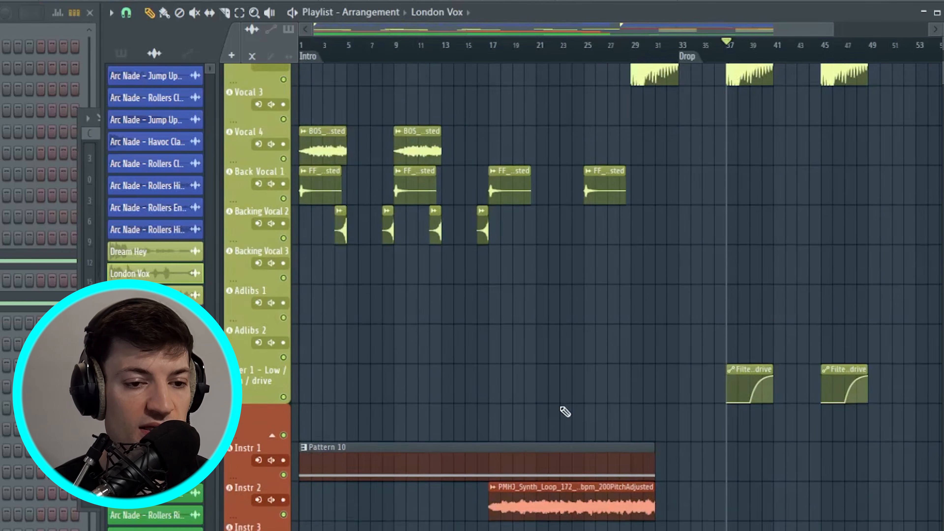
scroll(565, 411, down, 1)
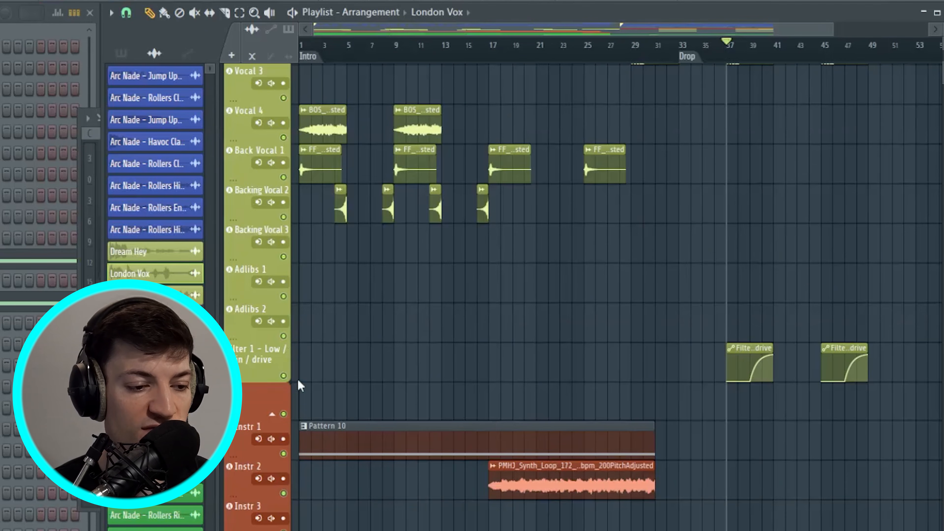
scroll(300, 386, down, 5)
drag(405, 54, 301, 54)
scroll(424, 363, up, 5)
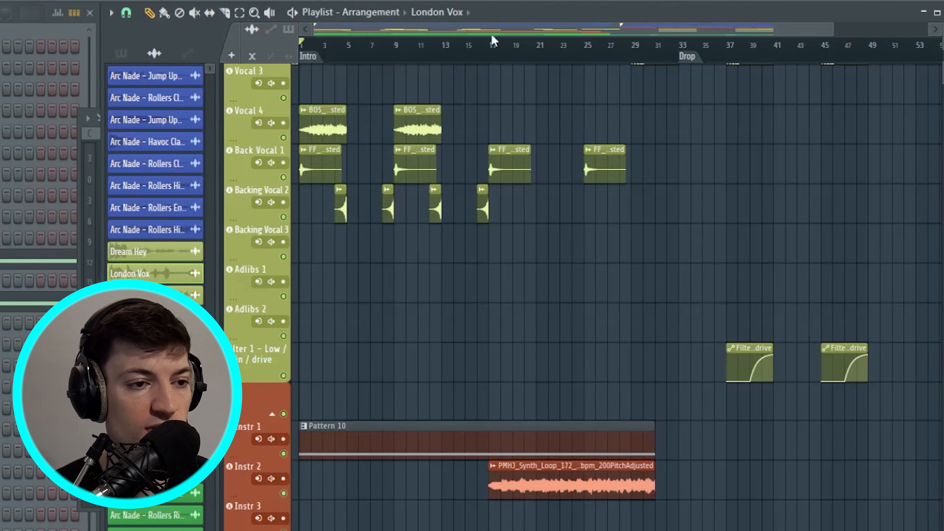
key(F9)
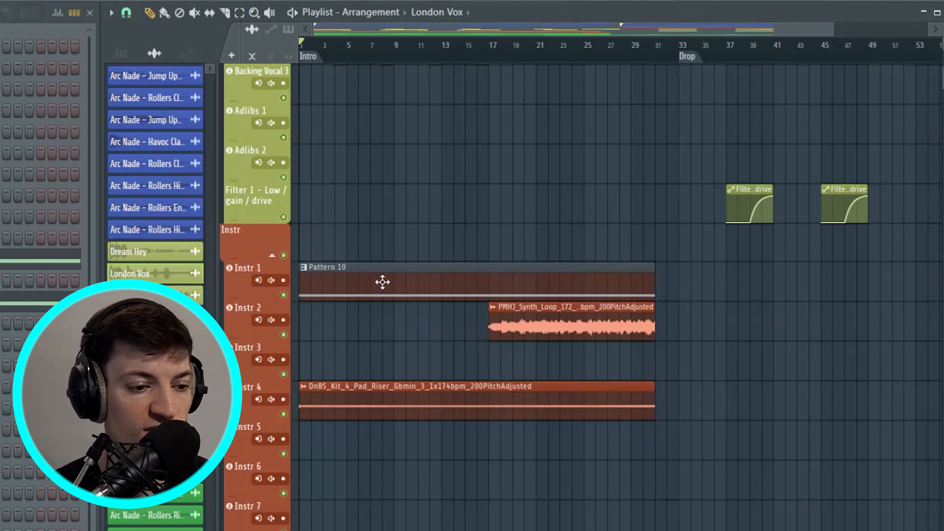
Open Pattern 10 on Instr 1 to examine the Nexus Ambience 1 preset and the piano roll notes, and close both windows
click(382, 280)
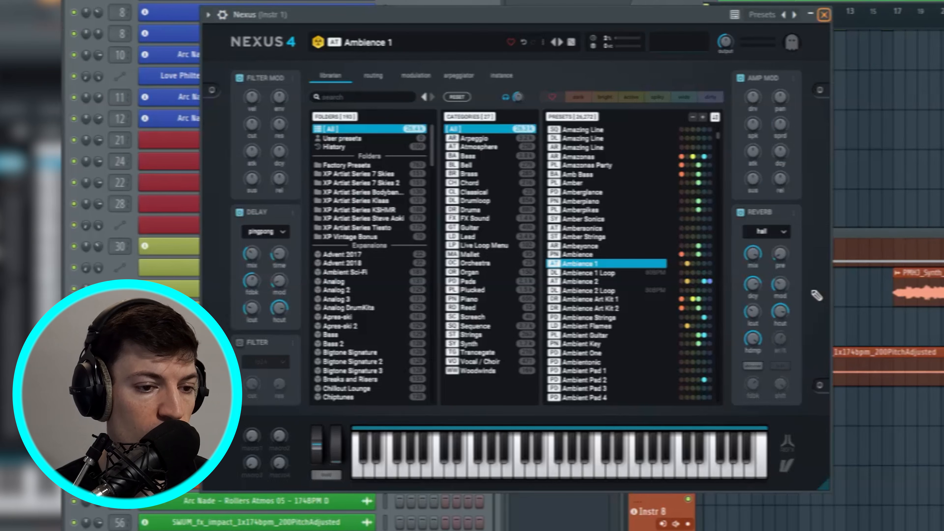
click(840, 14)
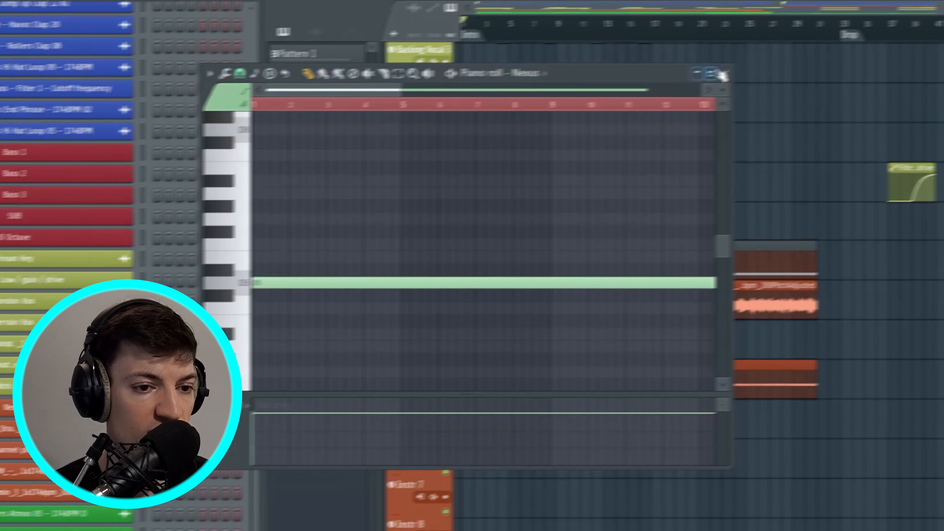
click(820, 61)
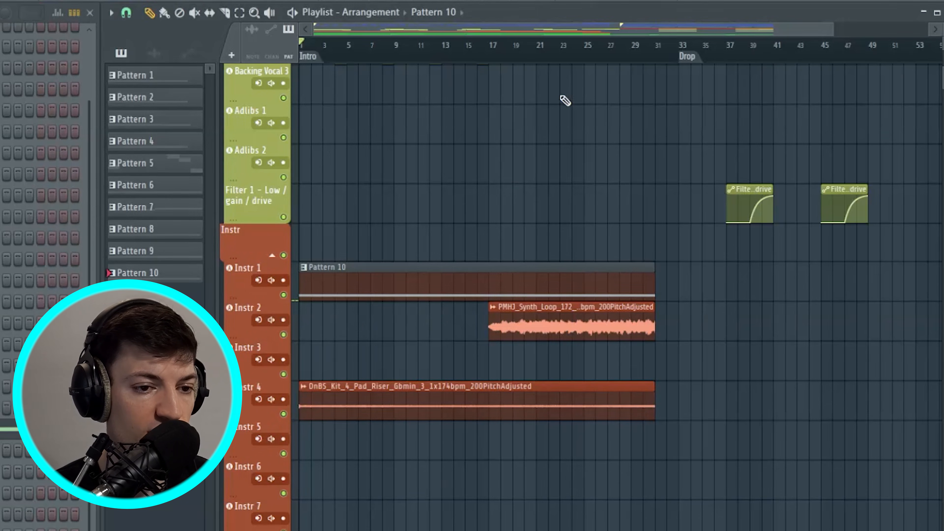
Solo and play the Instr 1 track, and select it in the mixer to view its effect chain
right_click(284, 295)
key(space)
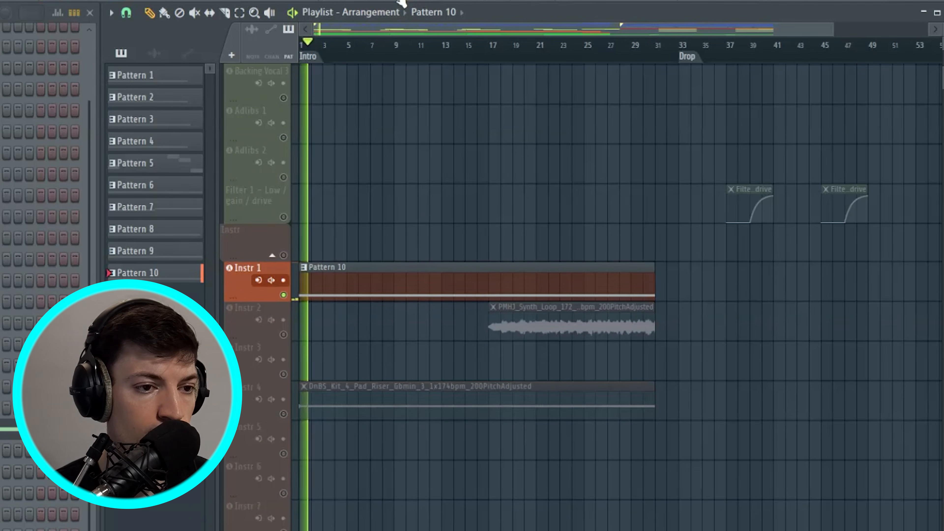
click(400, 2)
scroll(315, 221, up, 5)
click(197, 218)
click(327, 215)
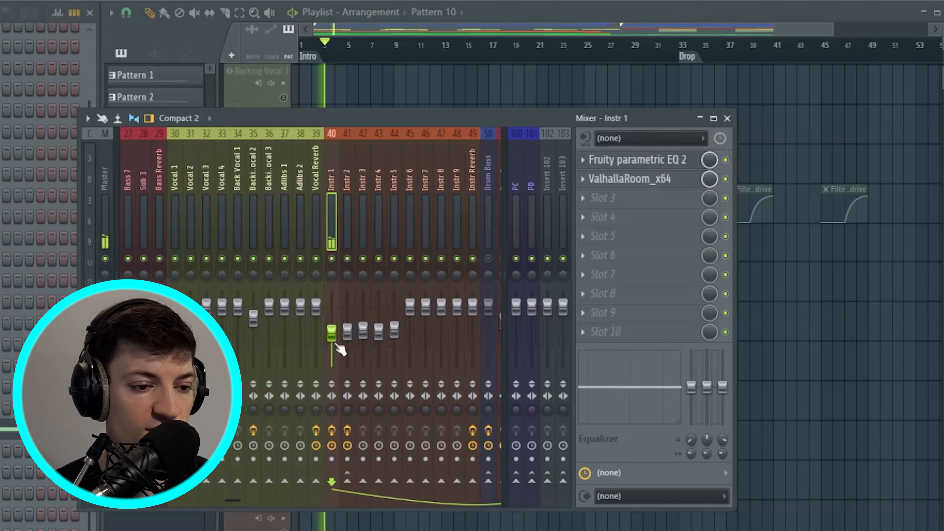
Examine the Fruity parametric EQ 2 and ValhallaRoom settings on the Instr 1 mixer track
click(638, 159)
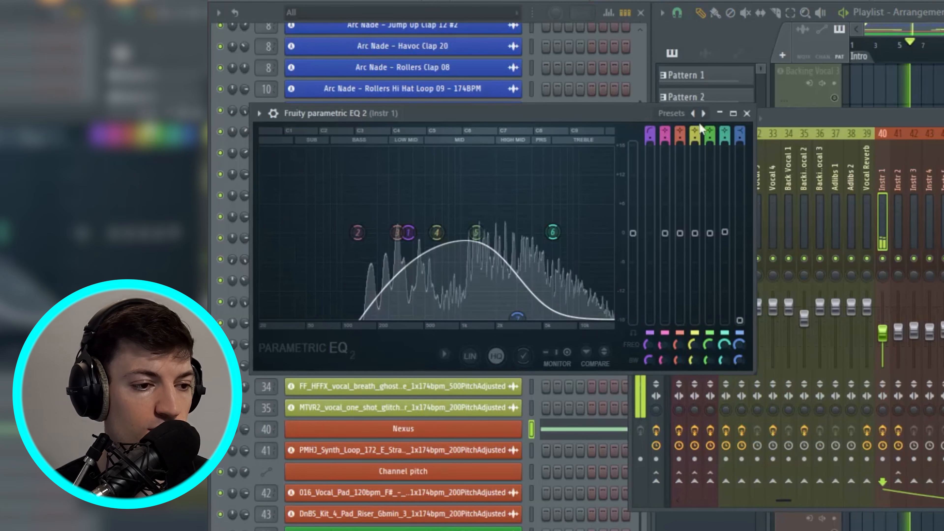
click(753, 117)
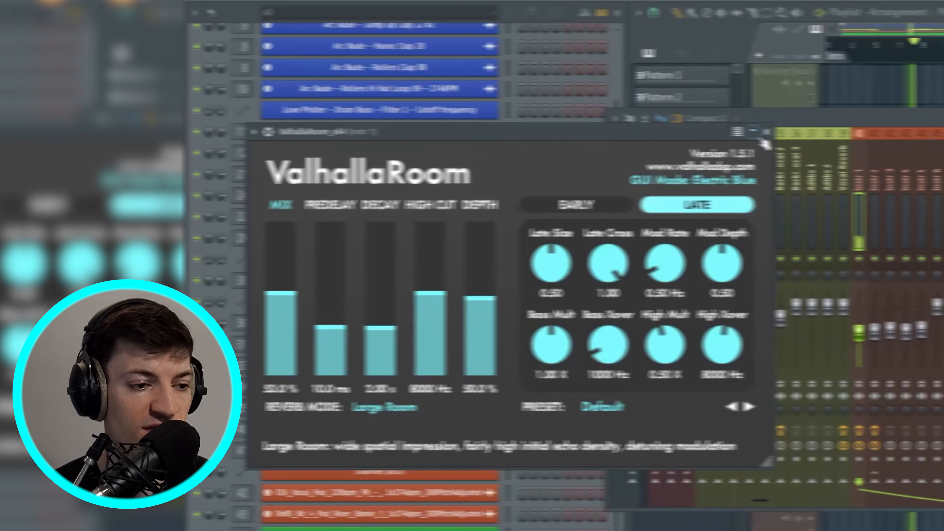
click(765, 133)
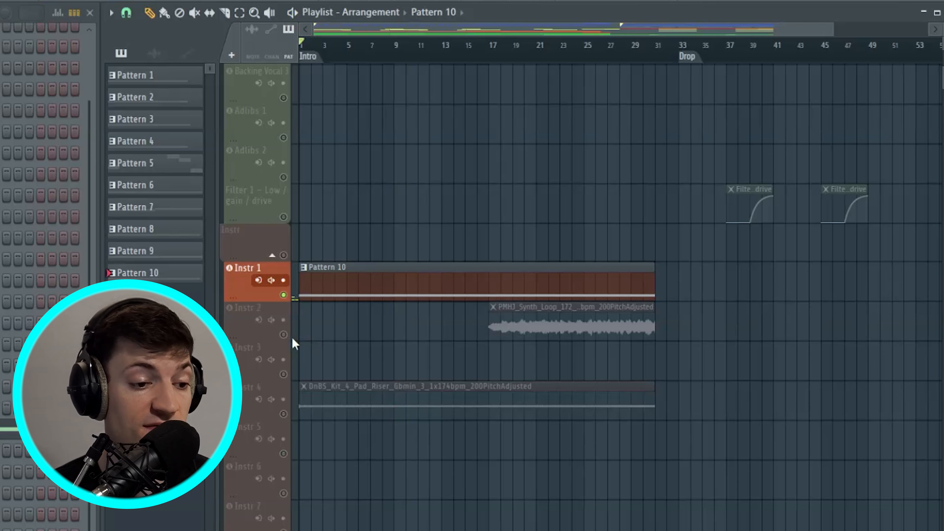
Re-enable the Instr 2, Instr 3 and Instr 4 tracks and place the playhead at bar 17
click(285, 335)
click(283, 413)
click(283, 374)
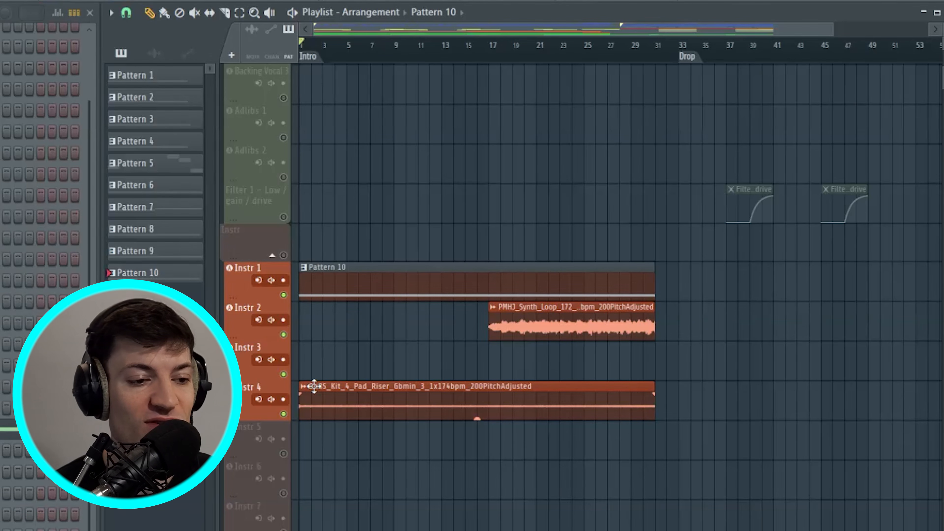
click(489, 43)
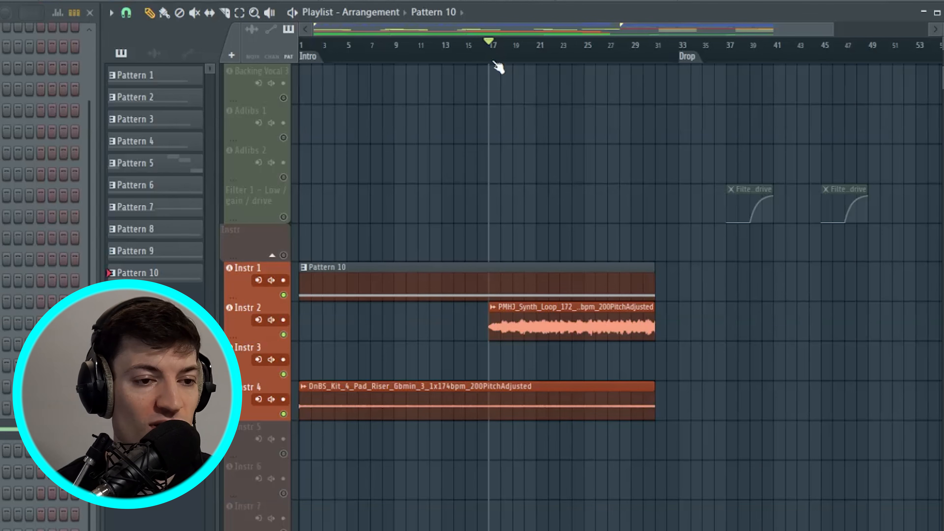
scroll(502, 50, up, 3)
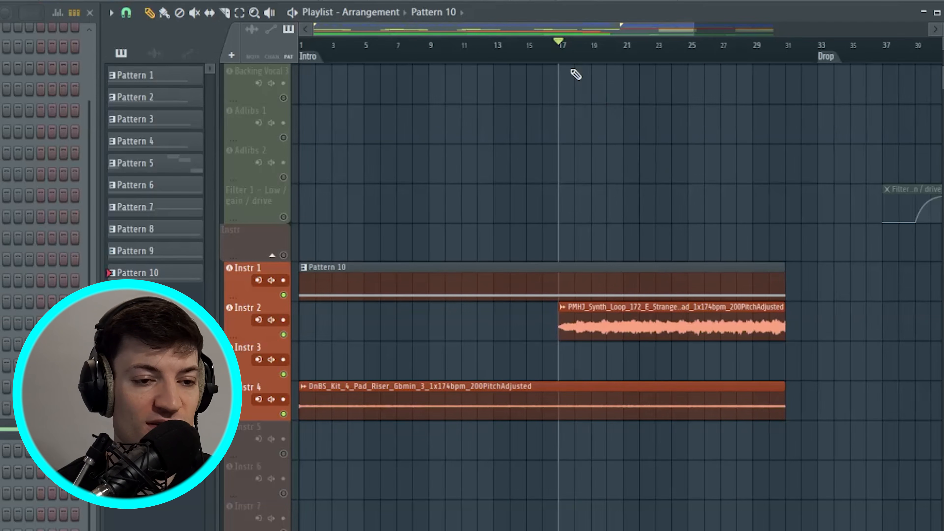
Solo the Instr 2 track and examine the channel settings of its PMHJ synth loop sample
right_click(284, 334)
double_click(616, 327)
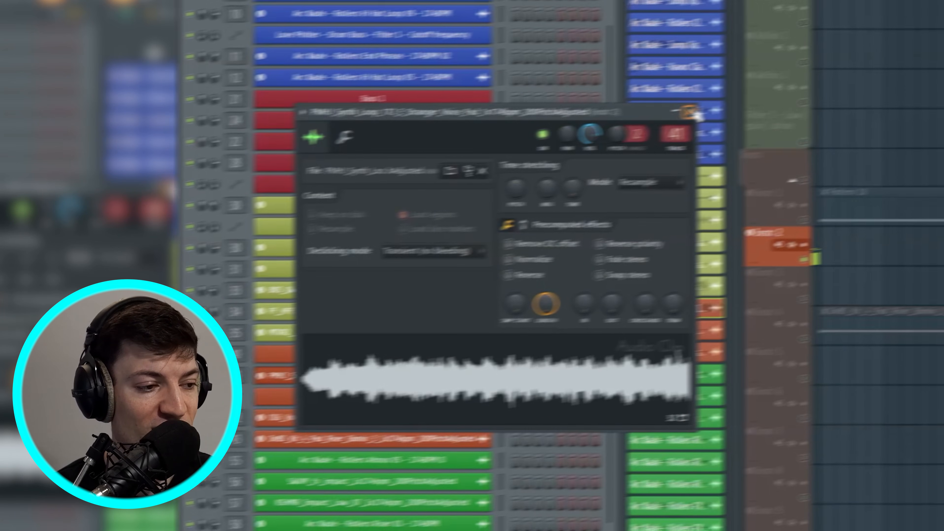
click(743, 104)
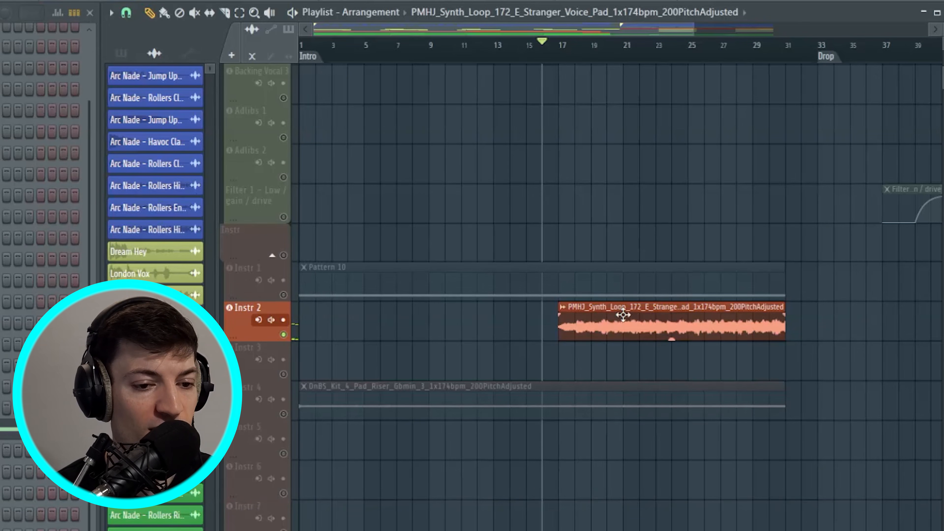
Place the playhead at bar 17, re-enable Instr 1 and Instr 4, and play the instrument tracks together
click(551, 55)
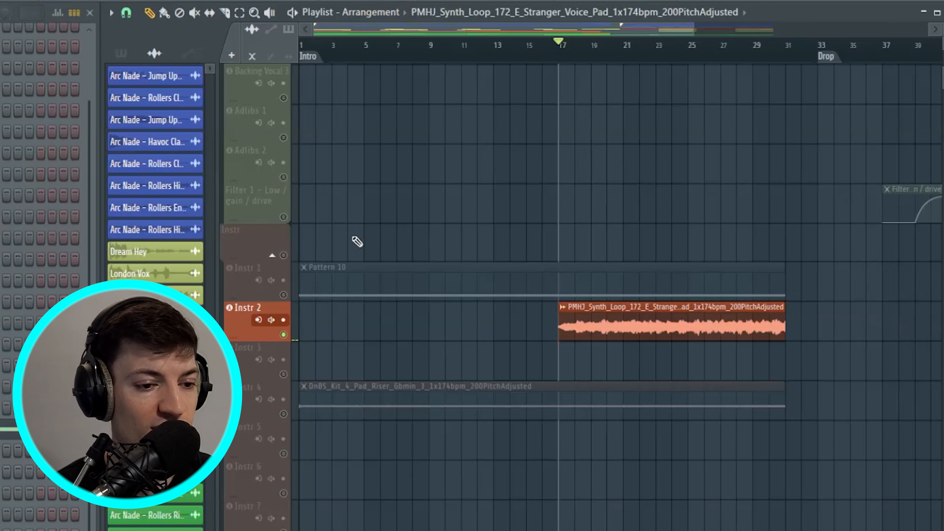
click(283, 295)
click(283, 414)
key(space)
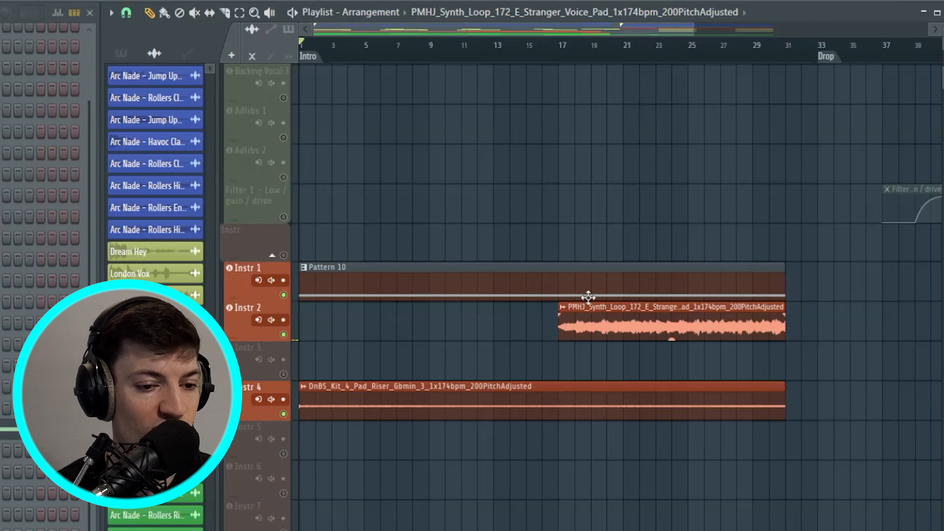
Place the playhead at bar 32 and review the tracks leading into the drop, down to the Instr 4 pad riser
click(556, 55)
drag(556, 55, 802, 57)
scroll(613, 145, up, 6)
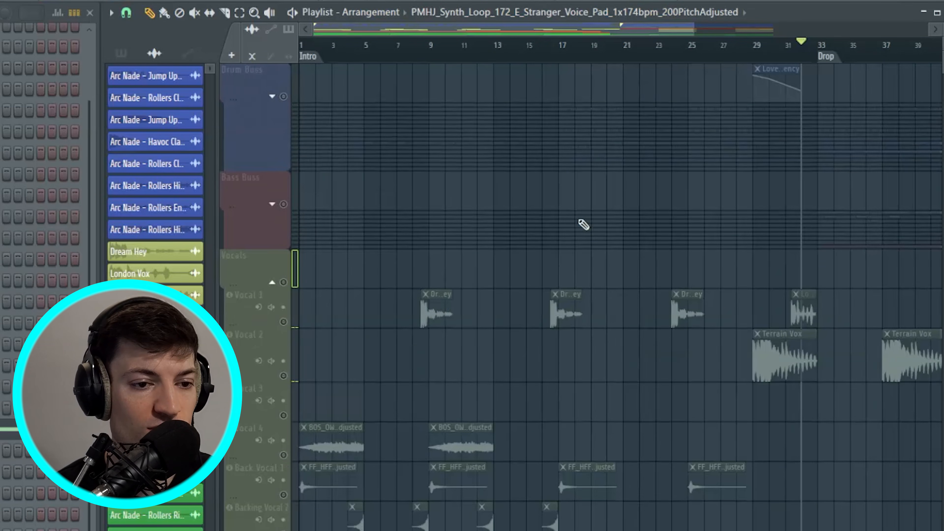
scroll(580, 222, down, 7)
scroll(571, 221, down, 4)
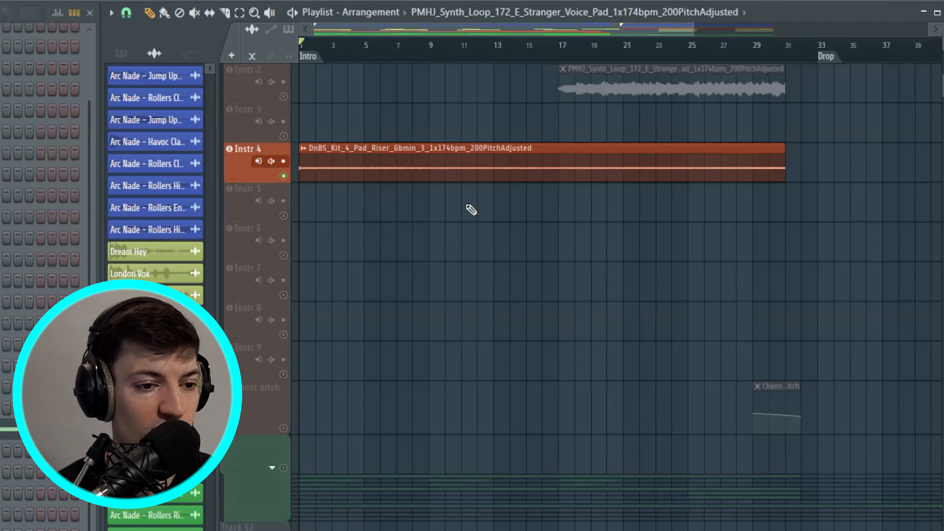
Play the Instr 4 pad riser from the start of the intro, re-enable the Instr 1 track and play both together
key(space)
scroll(405, 238, up, 4)
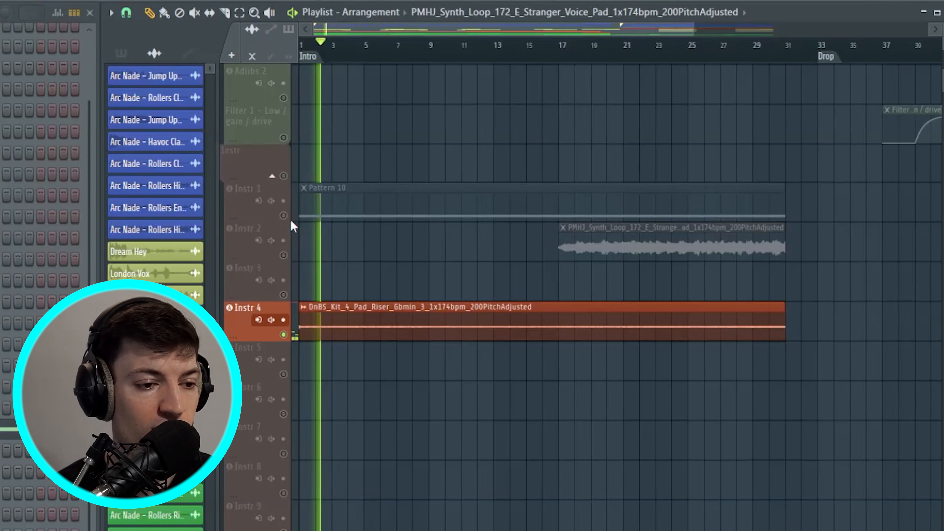
click(283, 215)
key(space)
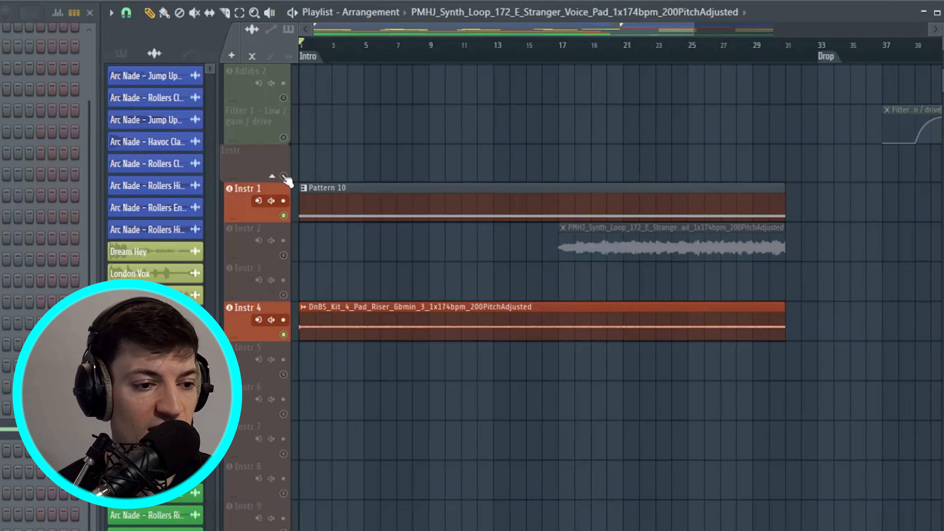
key(space)
scroll(353, 323, down, 20)
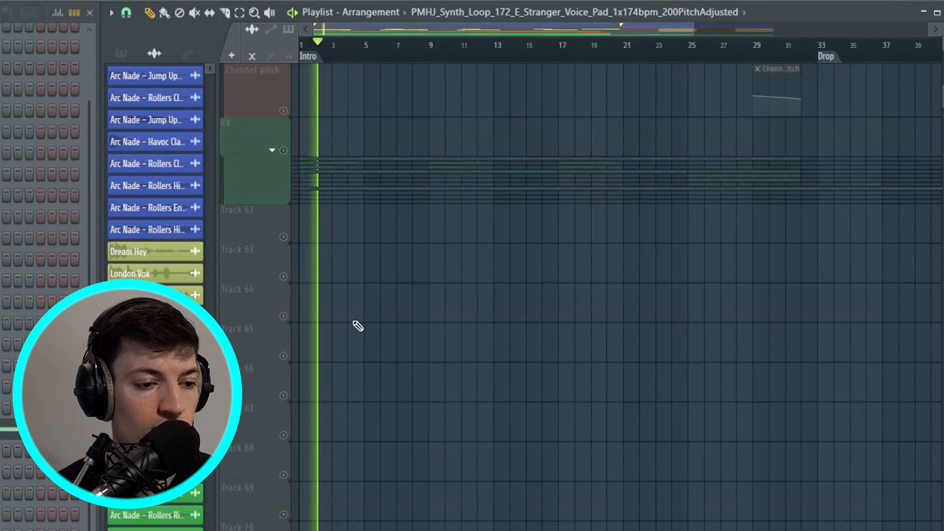
Place the playhead at bar 17, re-enable the Instr 2 track and play it together with Instr 1 and Instr 4
scroll(409, 323, up, 20)
click(559, 59)
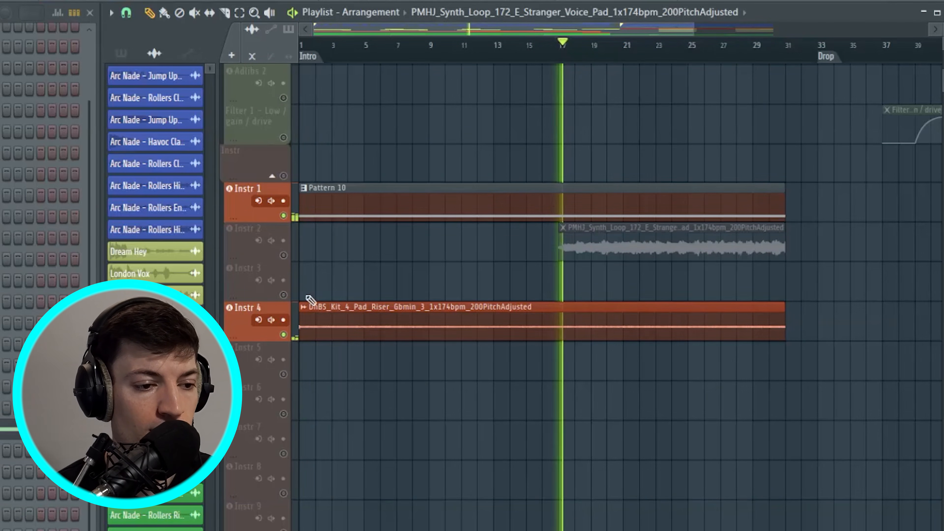
click(283, 255)
key(space)
key(space)
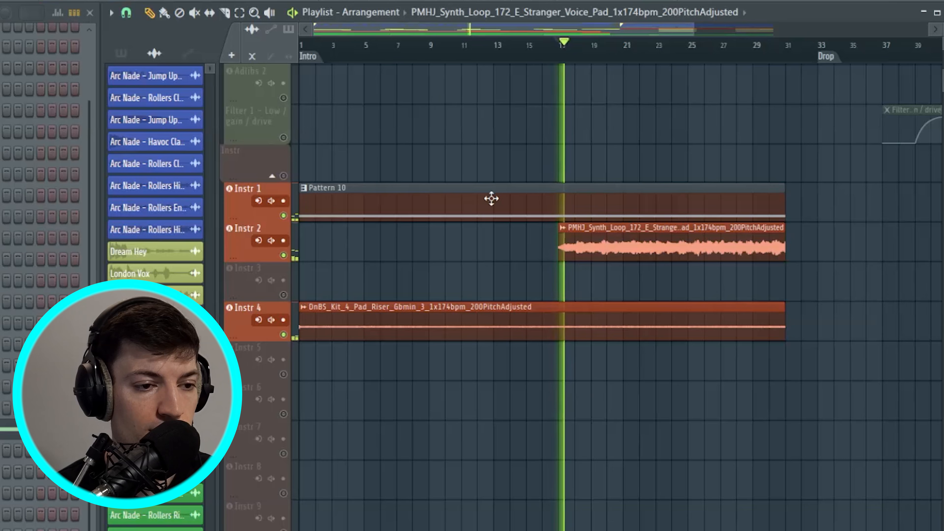
Examine the Instr 2 channel's level and effects in the mixer during playback, and stop playback
key(F9)
click(357, 233)
click(351, 231)
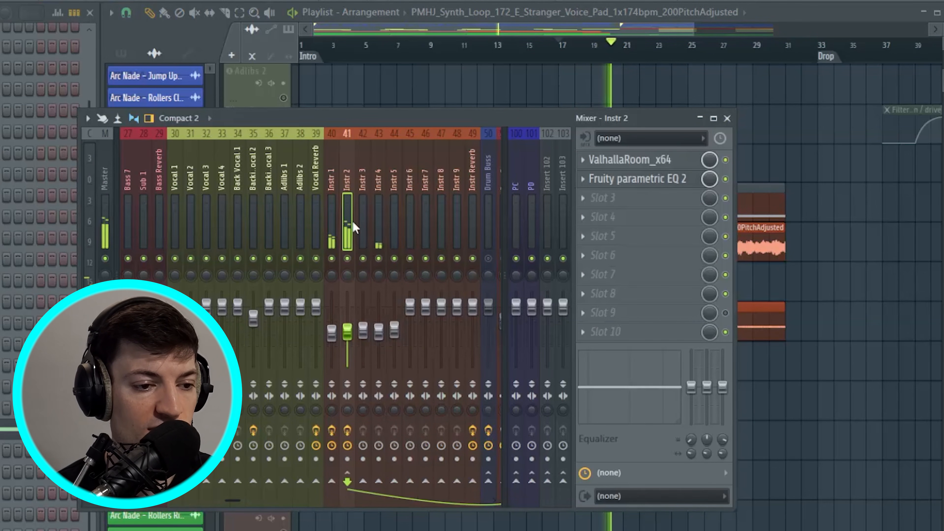
click(727, 118)
drag(690, 28, 806, 28)
key(space)
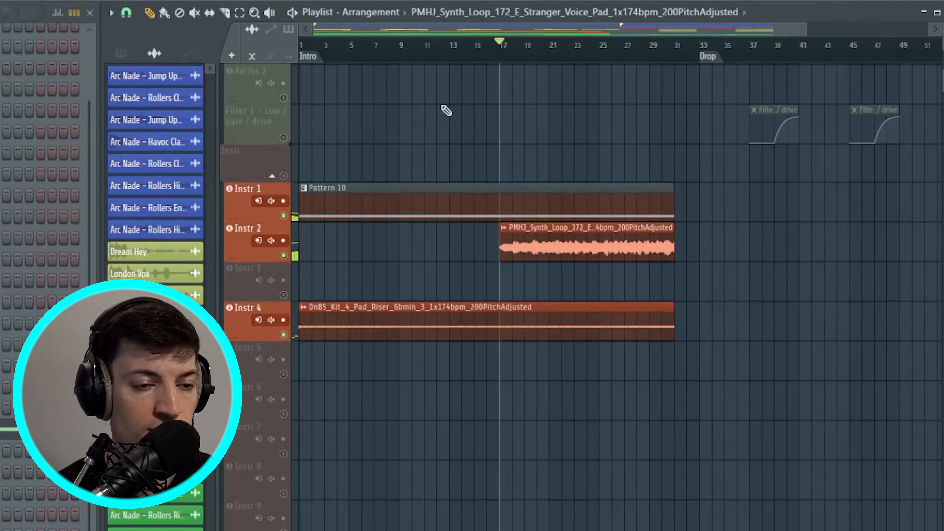
Mark the timeline from bar 31 to bar 33 before the drop and re-enable the Vocal 2 and Vocal 1 tracks
scroll(446, 110, up, 5)
scroll(535, 259, up, 9)
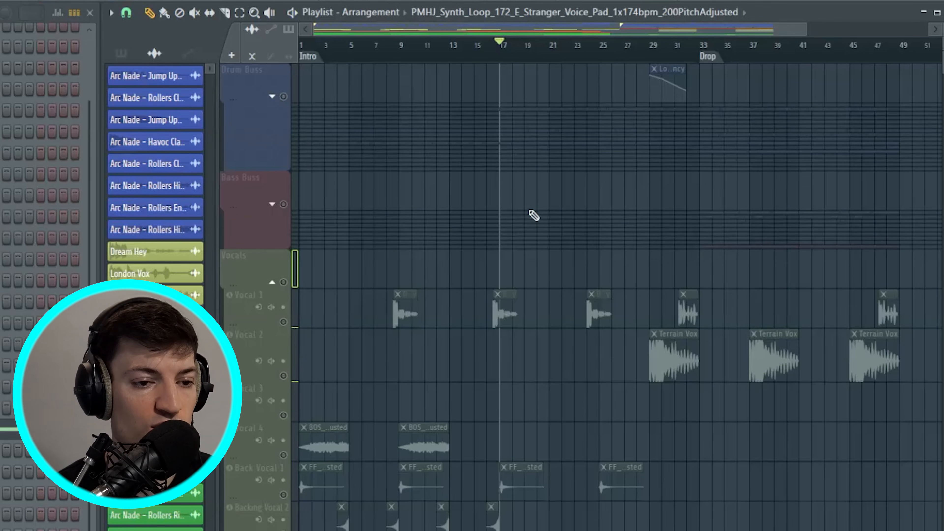
scroll(533, 215, down, 12)
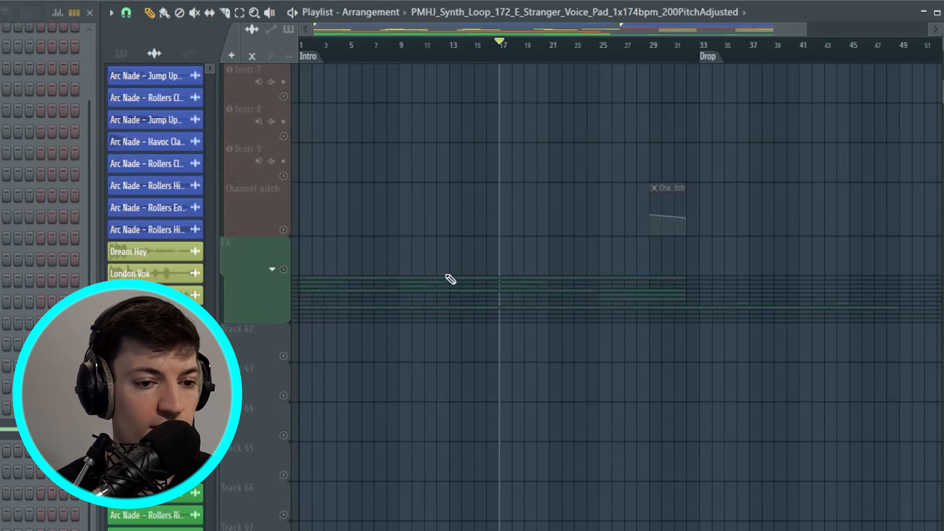
scroll(557, 186, up, 8)
scroll(689, 56, up, 4)
drag(636, 56, 737, 56)
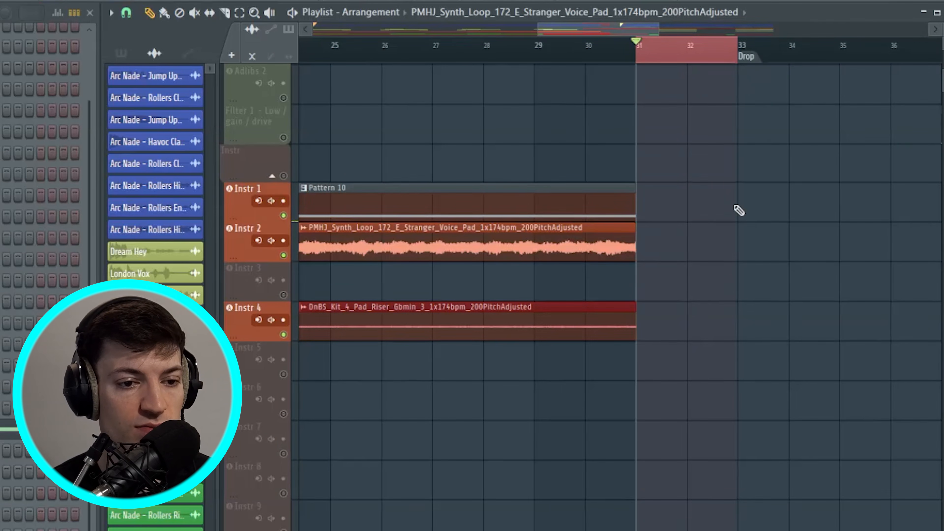
scroll(624, 221, up, 6)
click(283, 296)
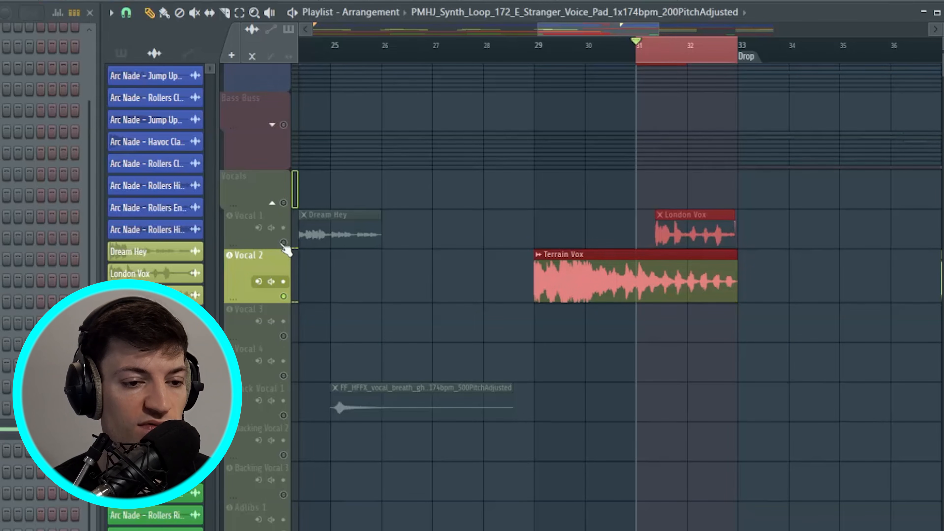
click(283, 243)
scroll(681, 236, up, 2)
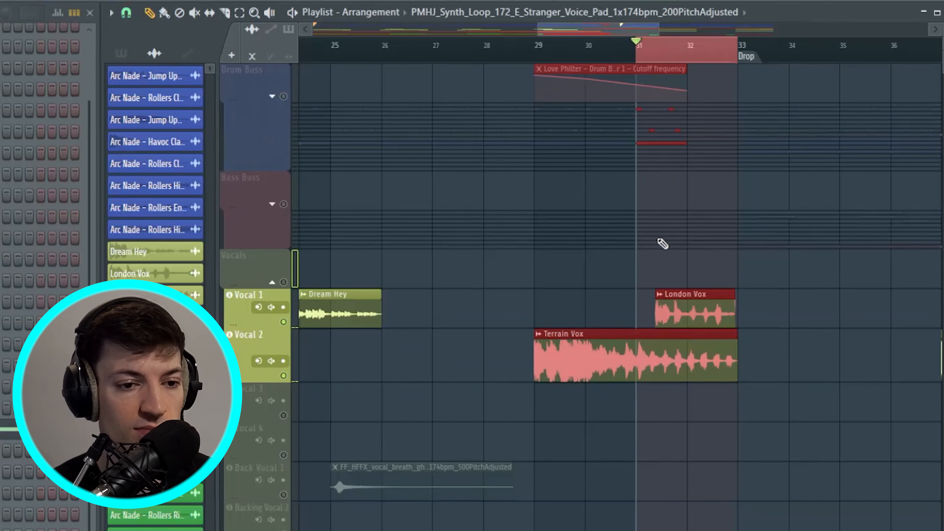
Play from bar 29 and examine how the Terrain Vox and London Vox clips lead into the drop
click(534, 45)
scroll(681, 314, down, 5)
key(space)
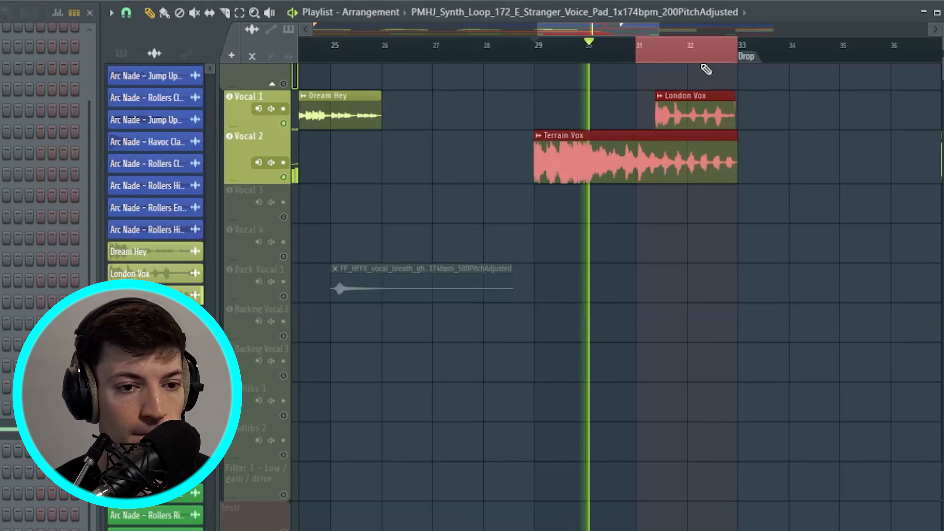
scroll(708, 70, up, 3)
scroll(732, 56, up, 2)
scroll(681, 298, down, 4)
scroll(681, 298, down, 1)
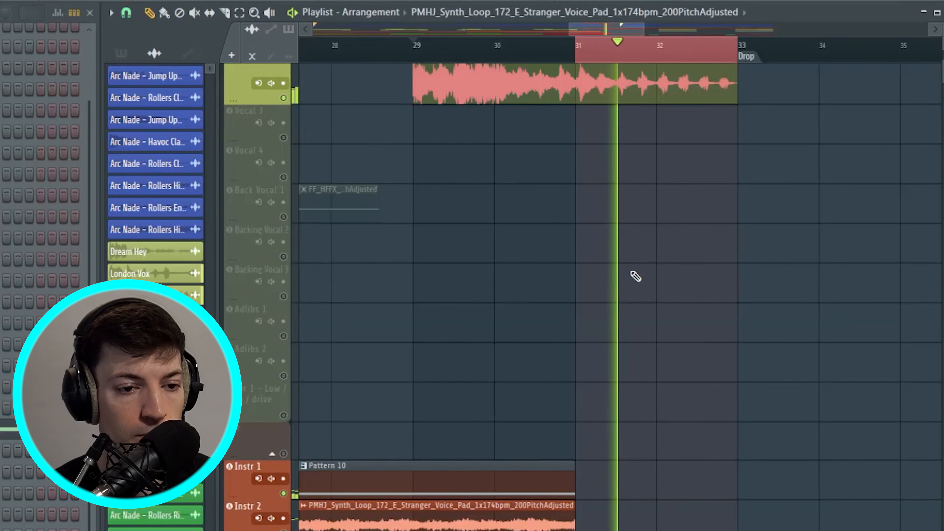
scroll(635, 274, up, 4)
scroll(635, 275, down, 2)
key(space)
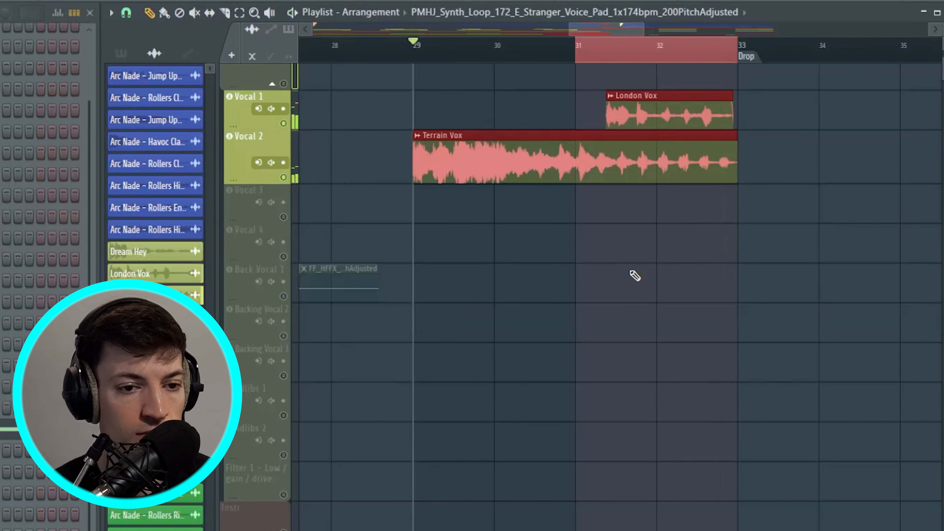
Compare the ends of the Instr 1, Instr 2 and Instr 4 clips with the vocals before the drop, and clear the selections
scroll(589, 487, down, 5)
drag(584, 364, 521, 519)
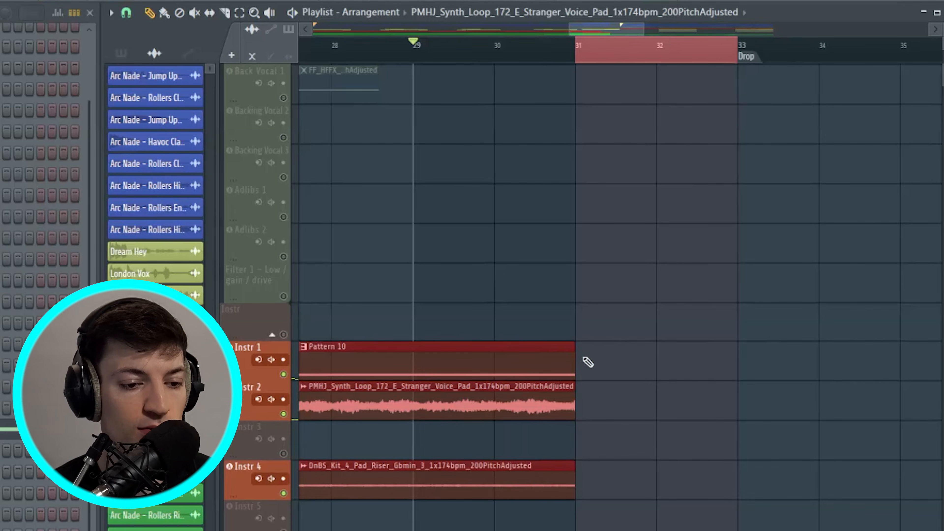
ctrl+click(589, 357)
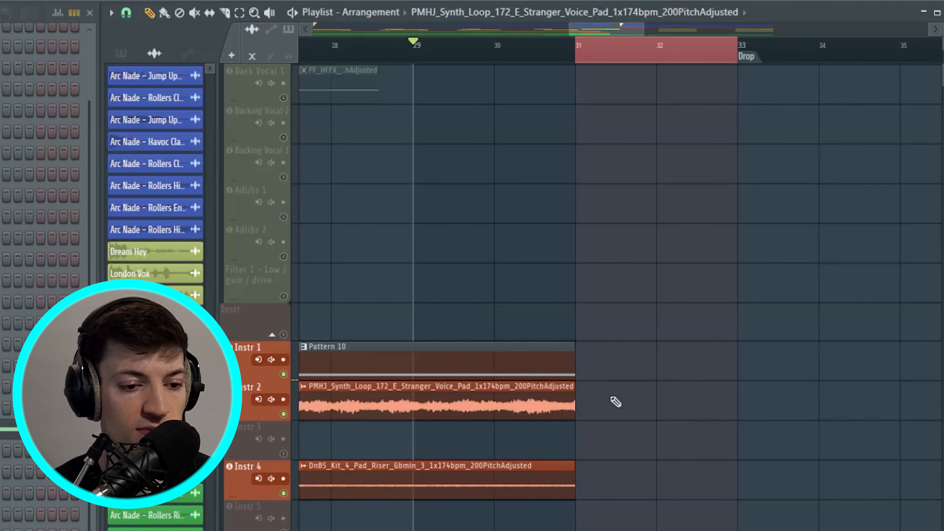
scroll(661, 483, up, 5)
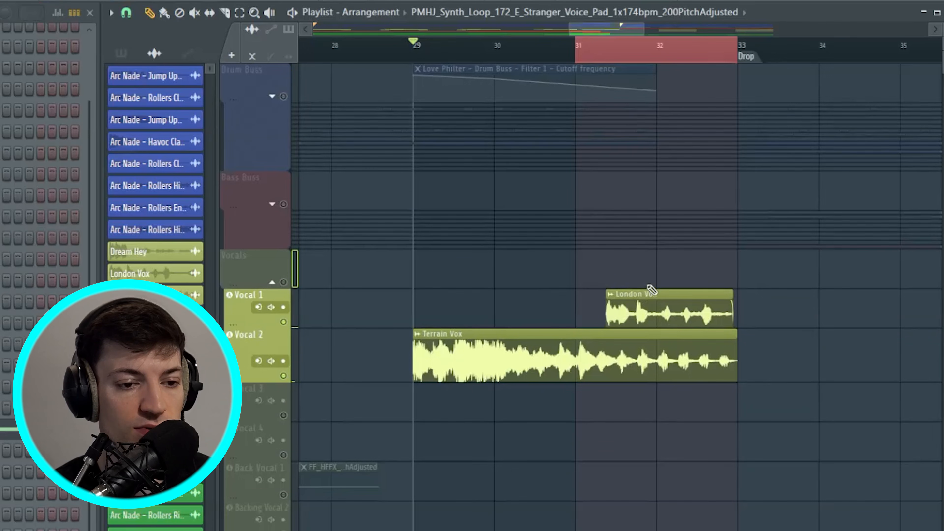
scroll(598, 57, down, 6)
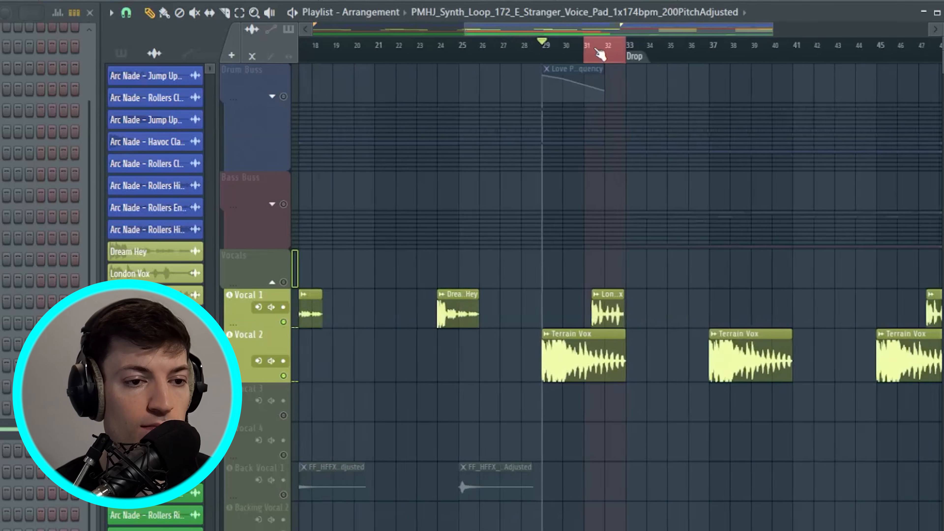
scroll(558, 322, down, 5)
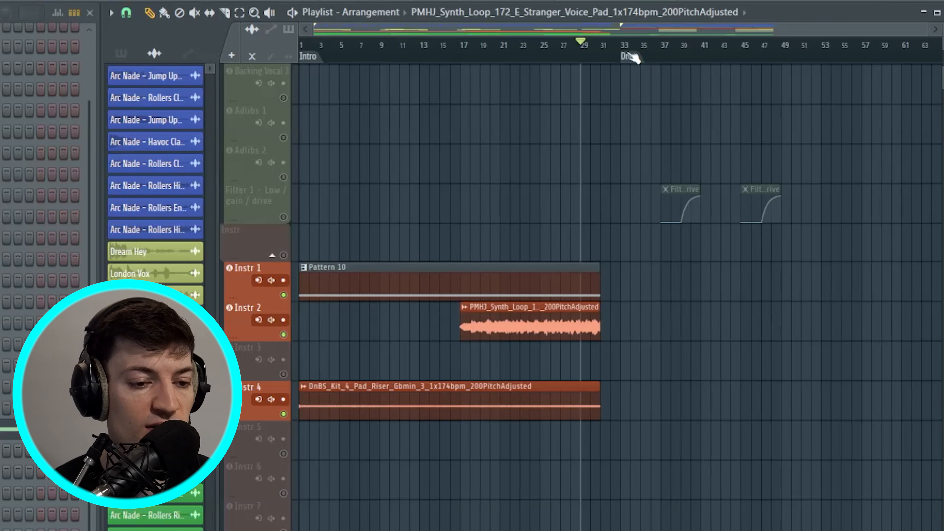
Expand the FX group, solo the FX 1 track, examine its Rollers Atmos 05 channel settings and play the atmosphere
scroll(544, 372, down, 8)
click(290, 324)
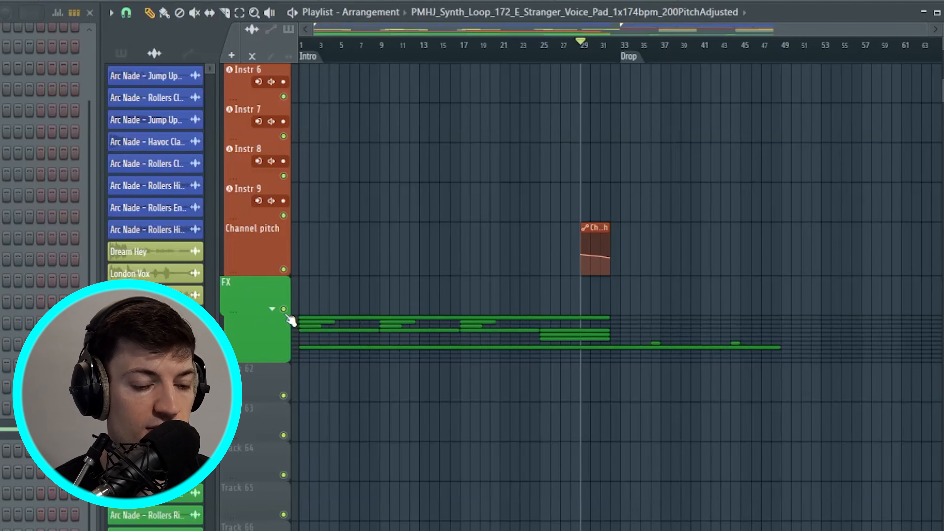
scroll(293, 191, down, 5)
double_click(365, 137)
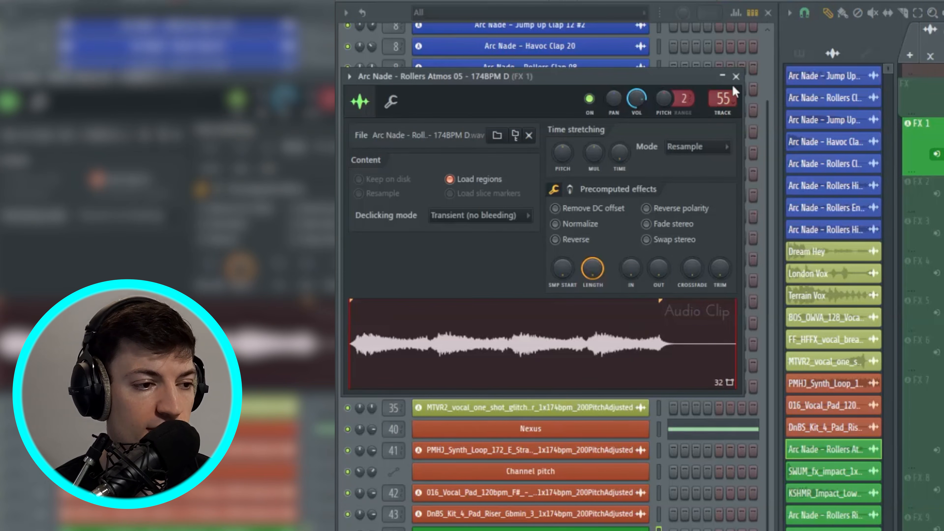
click(735, 76)
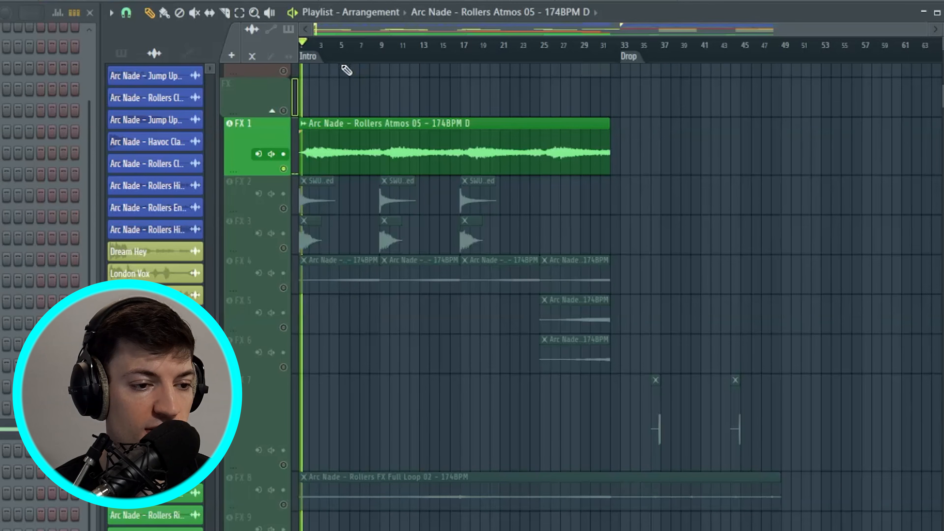
scroll(385, 231, up, 1)
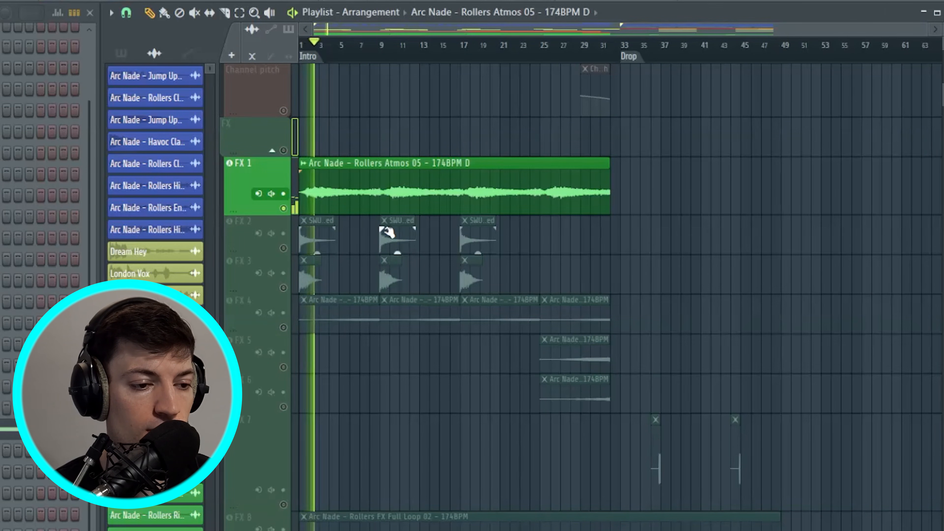
key(space)
Solo FX 2, re-enable FX 3 and examine the channel settings of their SWUM and KSHMR impact samples
double_click(301, 247)
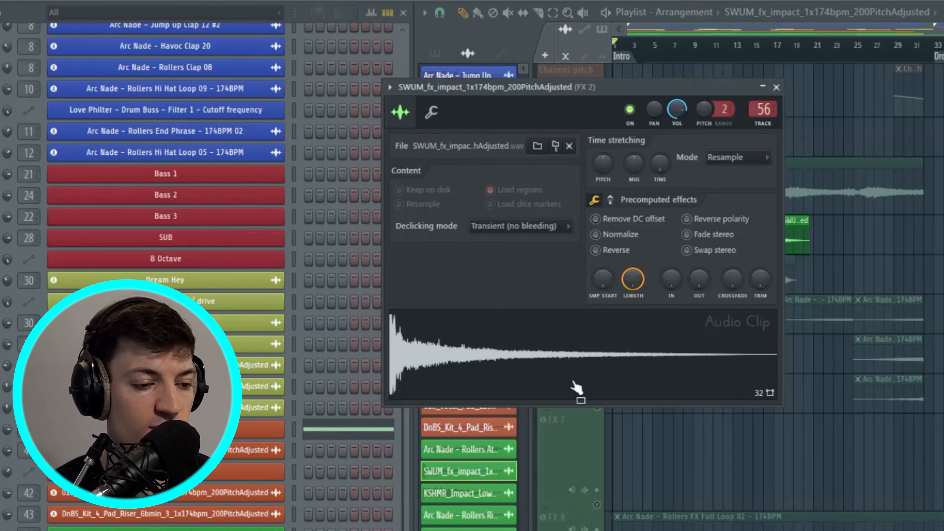
click(776, 87)
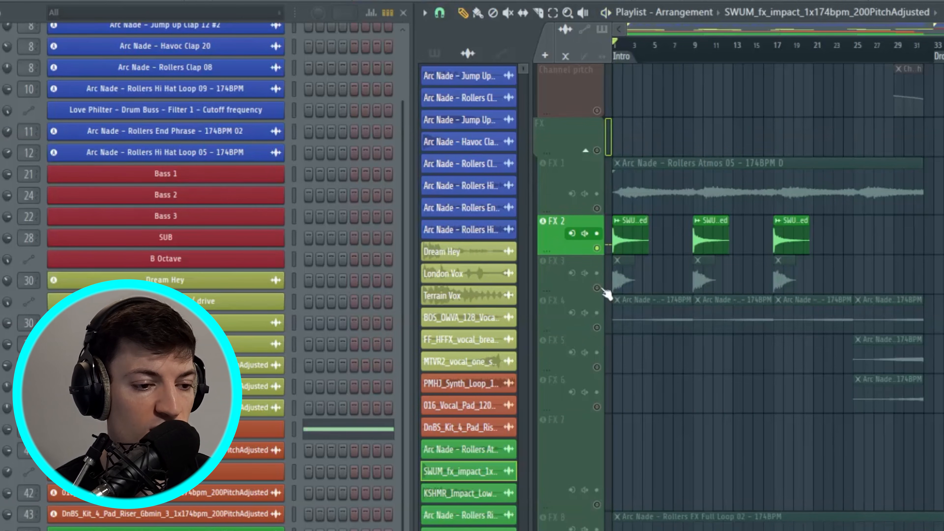
click(620, 278)
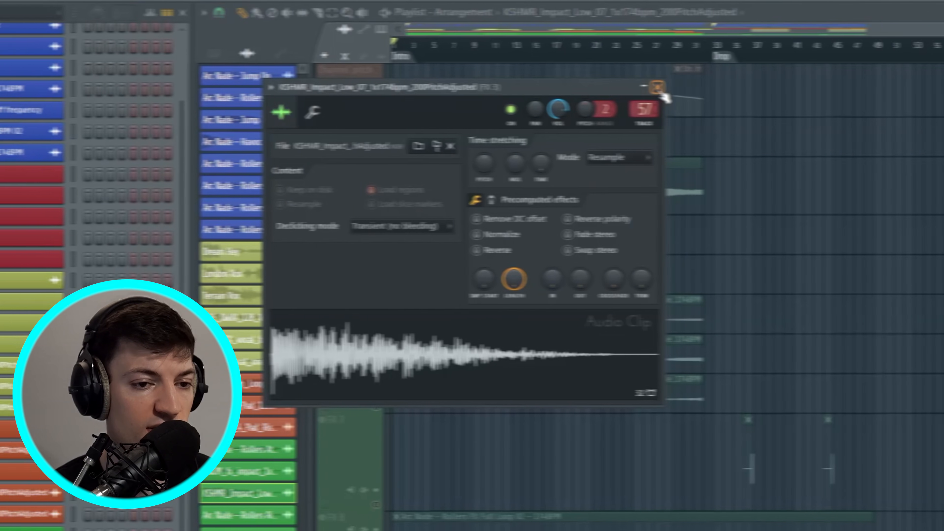
click(408, 113)
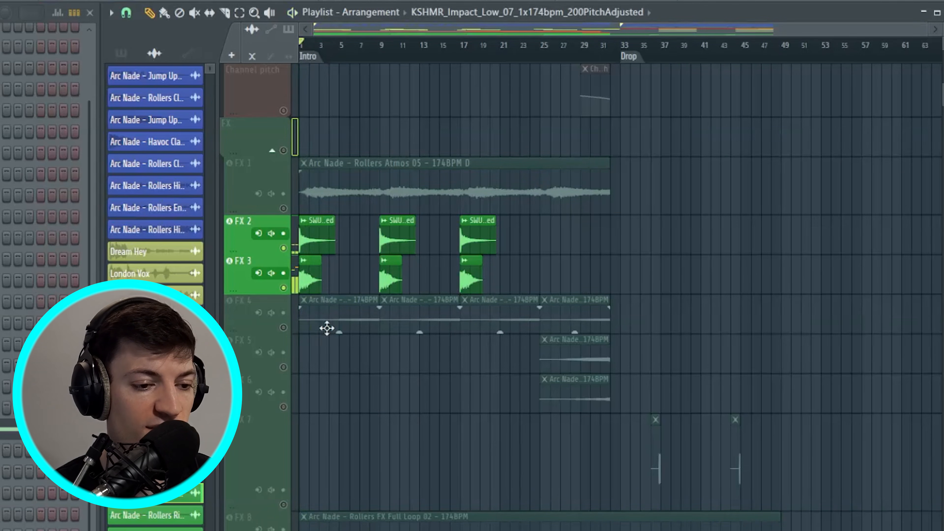
Re-enable the FX 4, FX 5 and FX 6 tracks and play their risers from bar 29
click(284, 329)
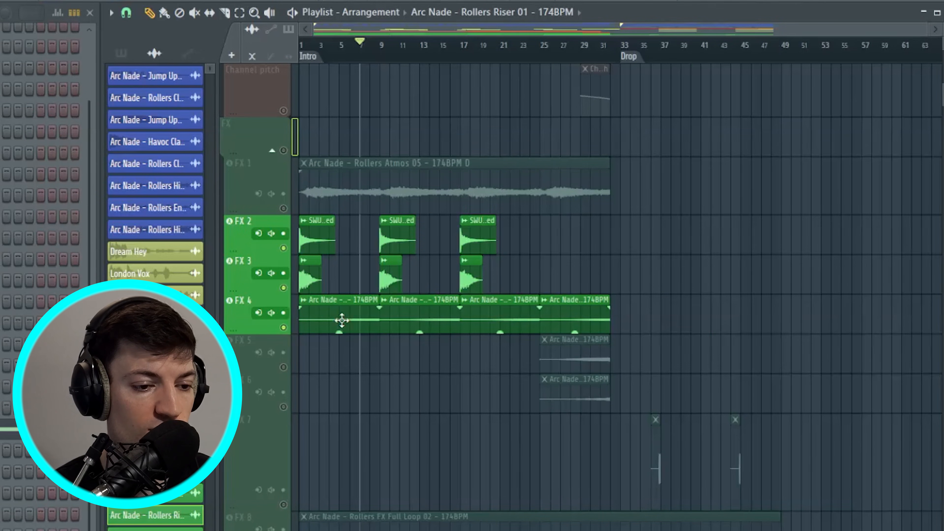
click(283, 367)
click(284, 407)
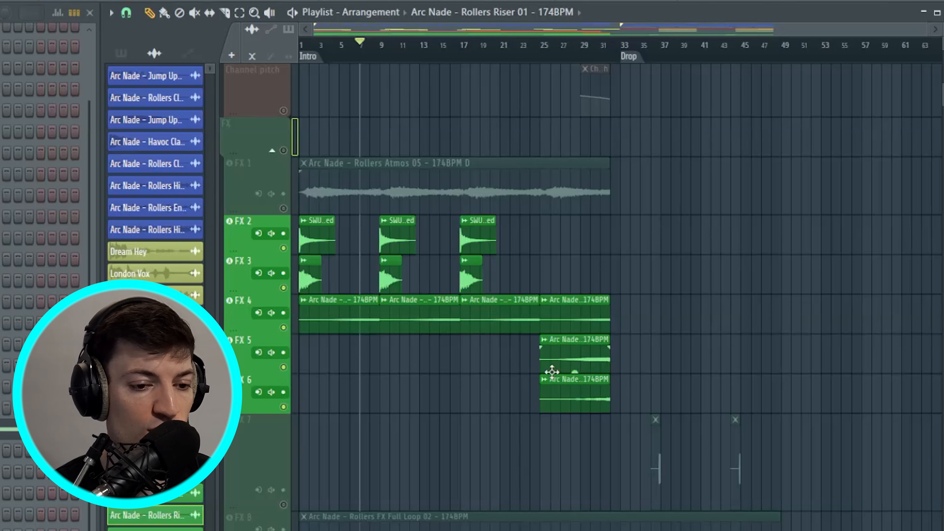
key(space)
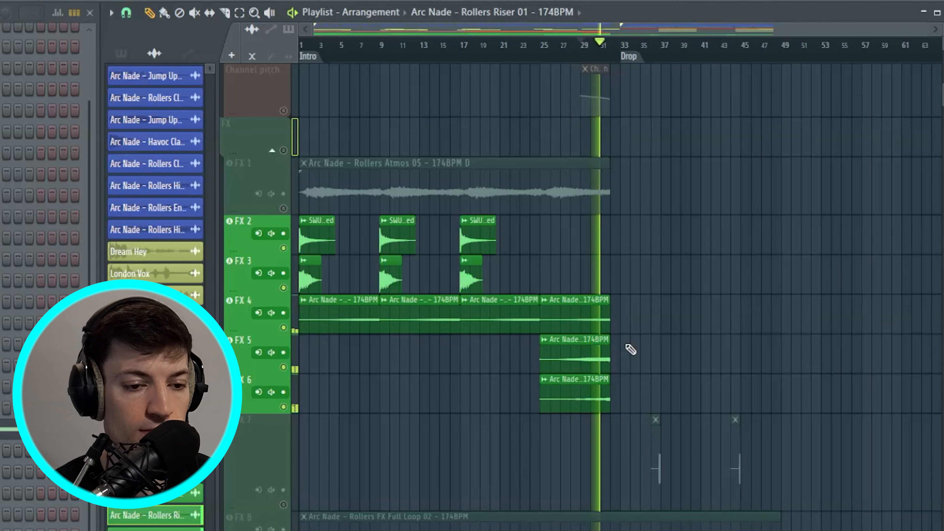
Mark the timeline from bar 32 to bar 33, right before the drop, and clear the marked range
scroll(624, 62, up, 6)
drag(561, 54, 621, 53)
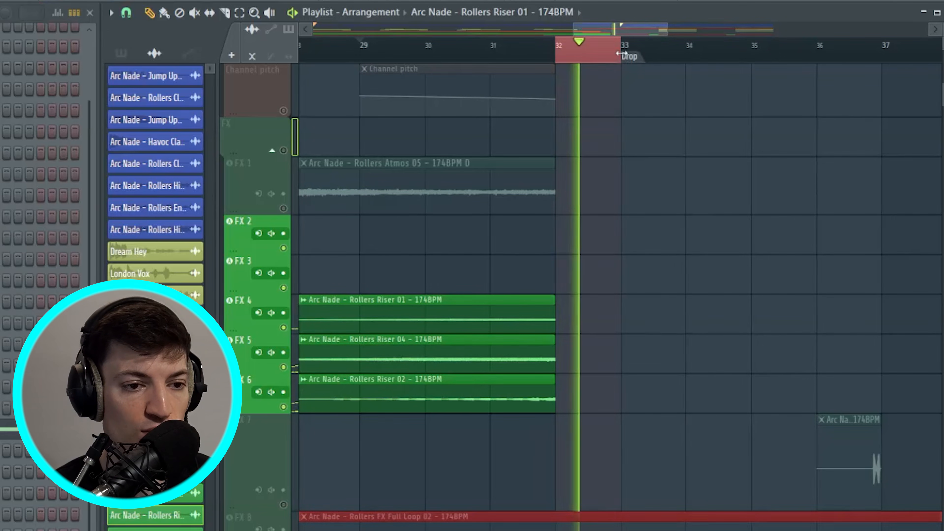
right_click(599, 59)
Stop playback, re-enable the FX 8 and FX 7 tracks, and examine the Rollers FX Full Loop 02 channel settings
scroll(599, 60, down, 6)
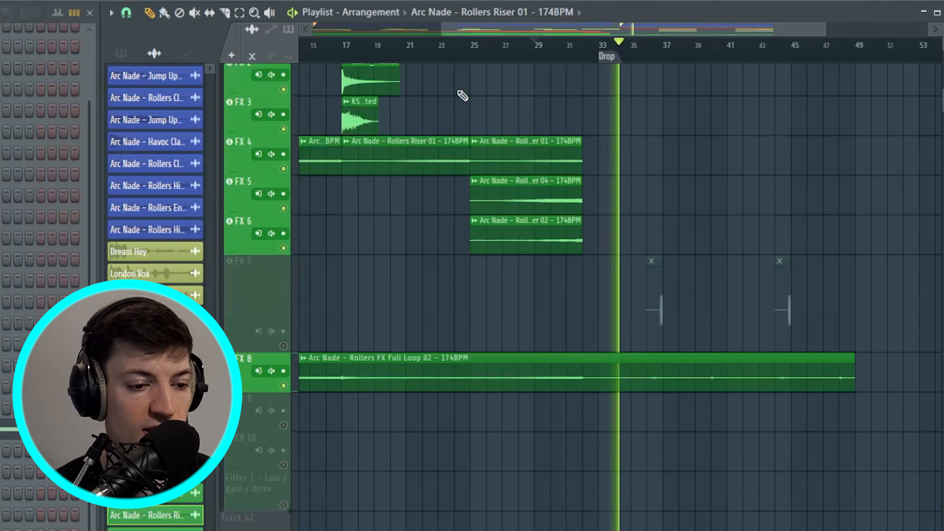
key(space)
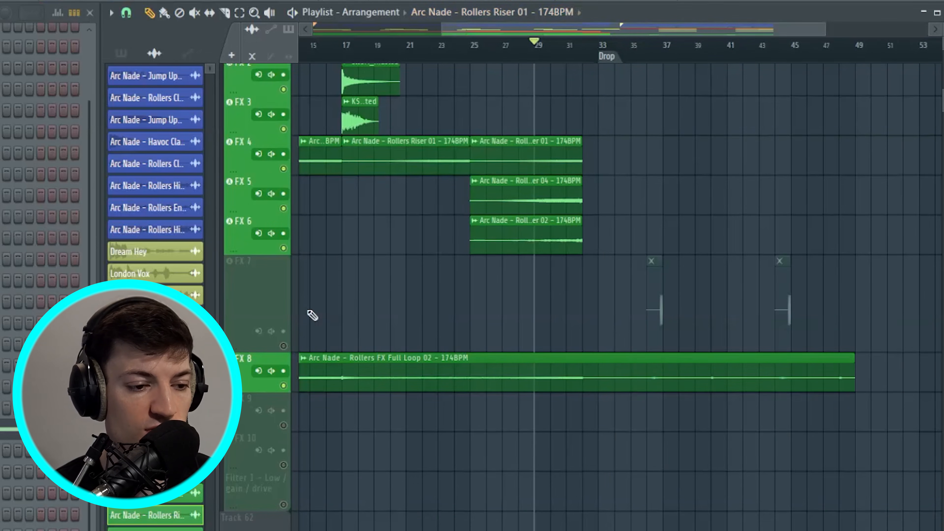
click(284, 346)
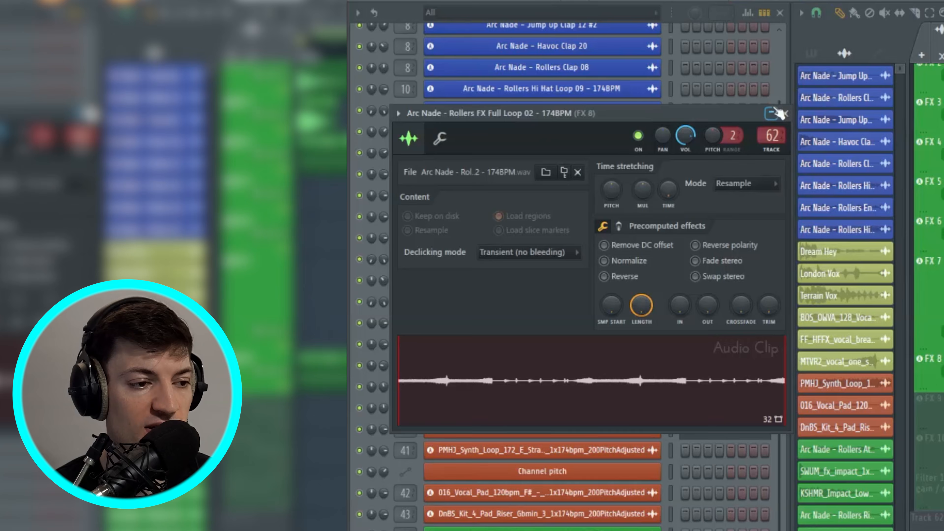
Close the loop's channel settings and play the FX 7 clip placed at bar 36
click(777, 113)
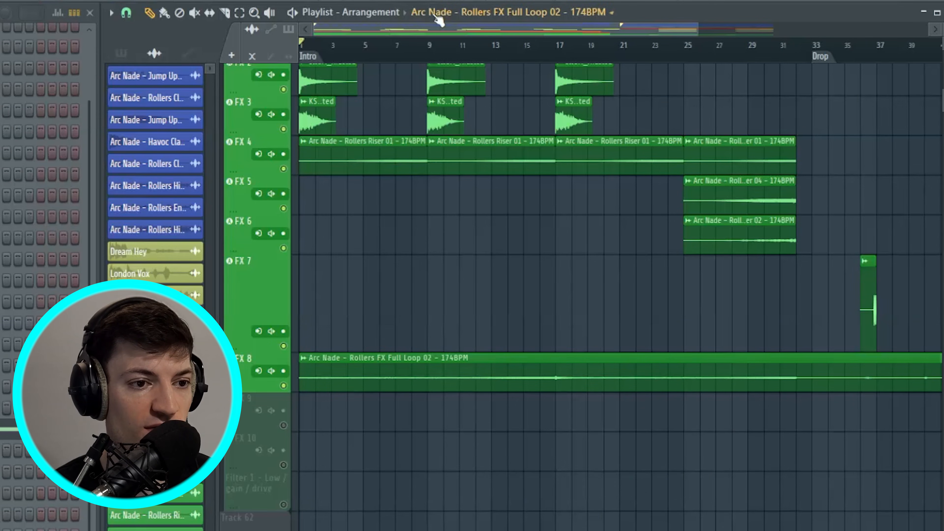
scroll(730, 279, down, 2)
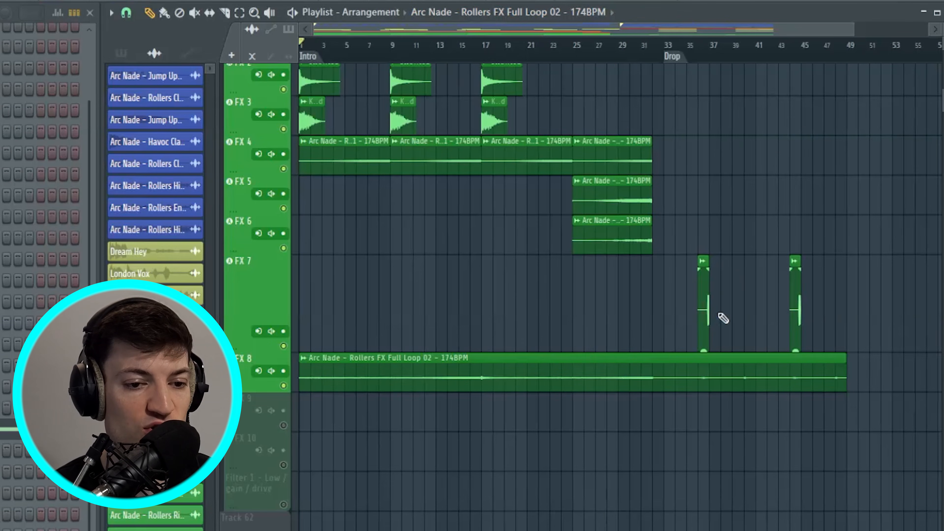
key(space)
scroll(729, 61, up, 5)
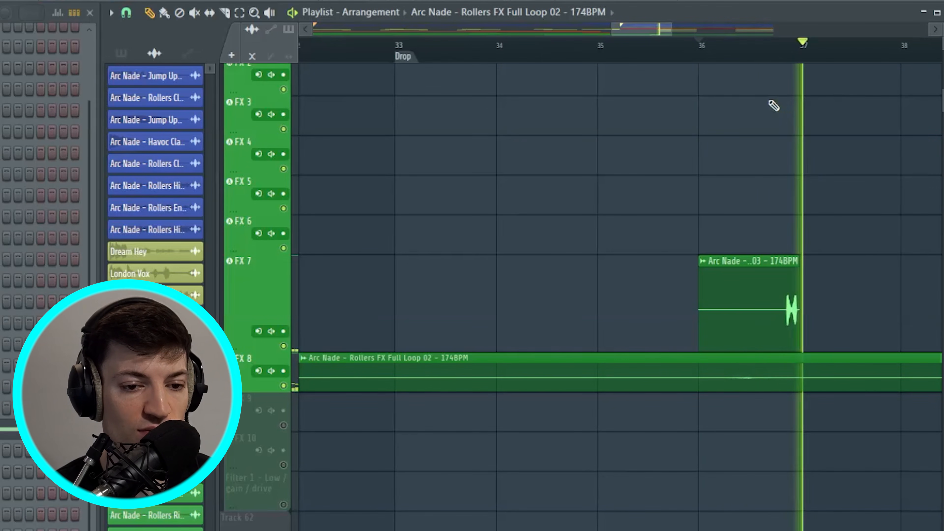
scroll(773, 67, down, 3)
key(space)
Enlarge the FX 8 track and play its full loop together with FX 7 from bar 36
drag(268, 391, 268, 461)
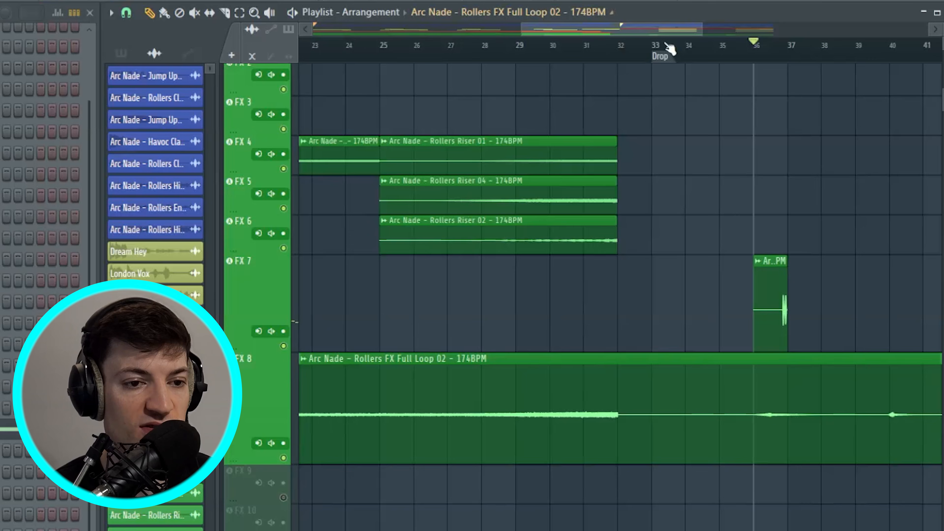
drag(662, 31, 726, 36)
key(space)
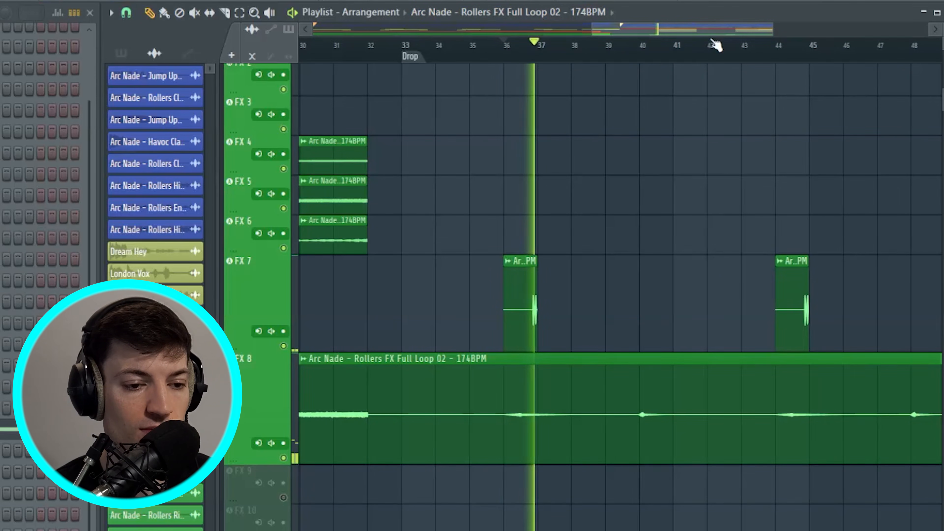
scroll(648, 53, down, 2)
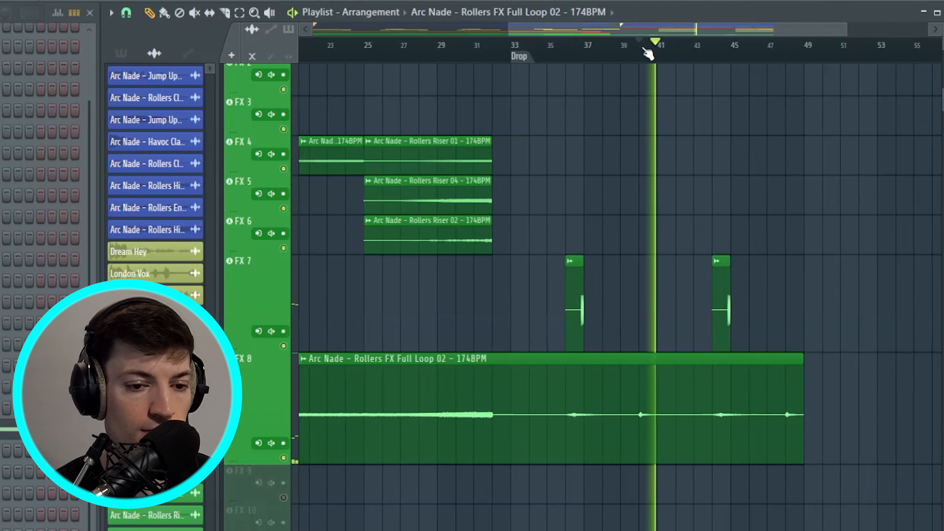
scroll(648, 53, down, 2)
key(space)
Reduce the heights of the FX 7 and FX 8 tracks
scroll(446, 260, up, 2)
drag(261, 431, 287, 319)
scroll(477, 421, down, 3)
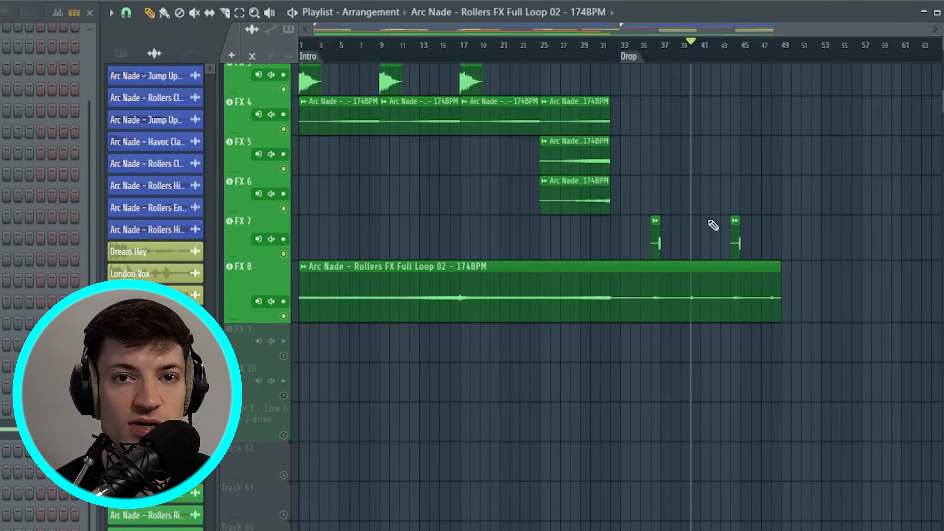
Re-enable and collapse all playlist track groups, and unmute the Drum, Bass, Vocal and Instr busses in the mixer
scroll(624, 202, up, 6)
click(284, 327)
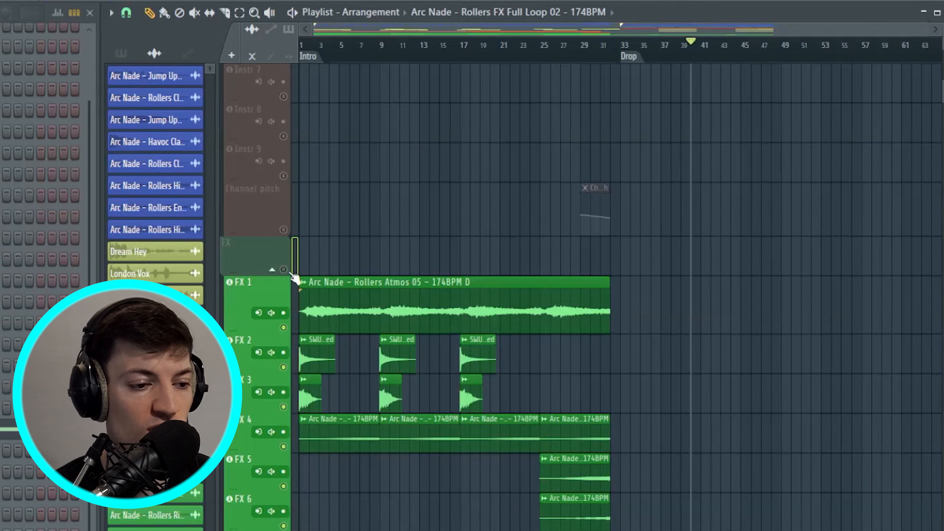
scroll(676, 238, up, 6)
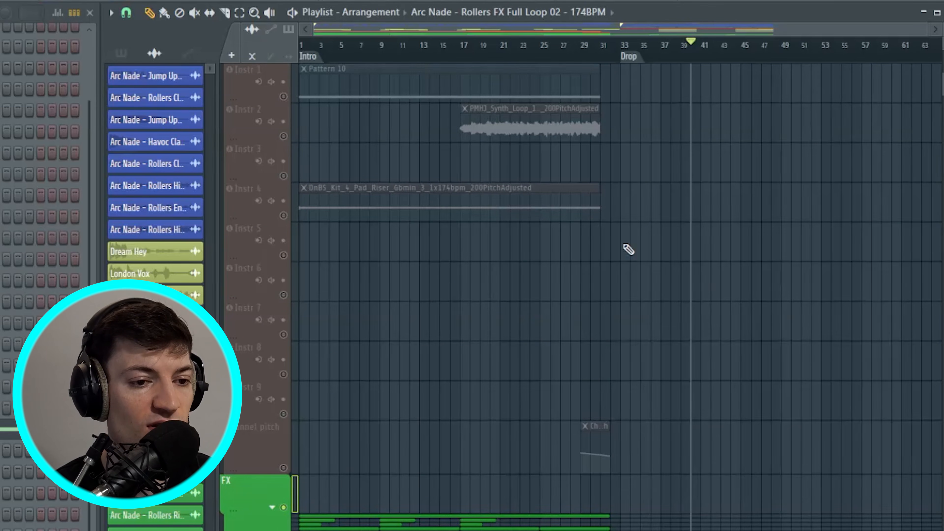
scroll(832, 257, up, 5)
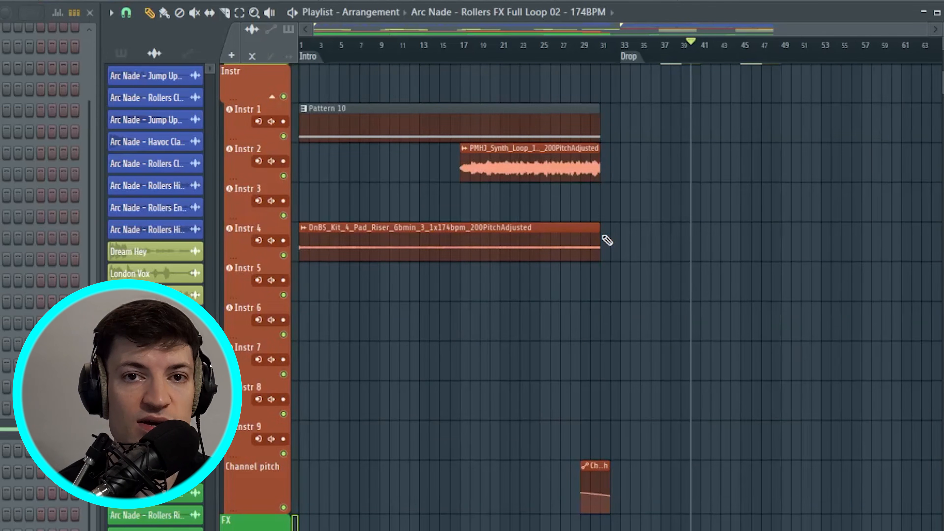
scroll(605, 239, up, 5)
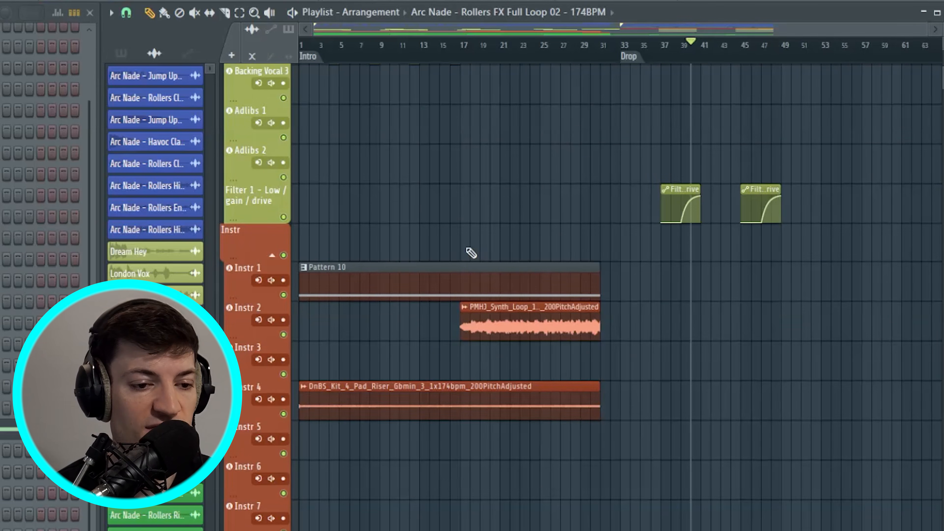
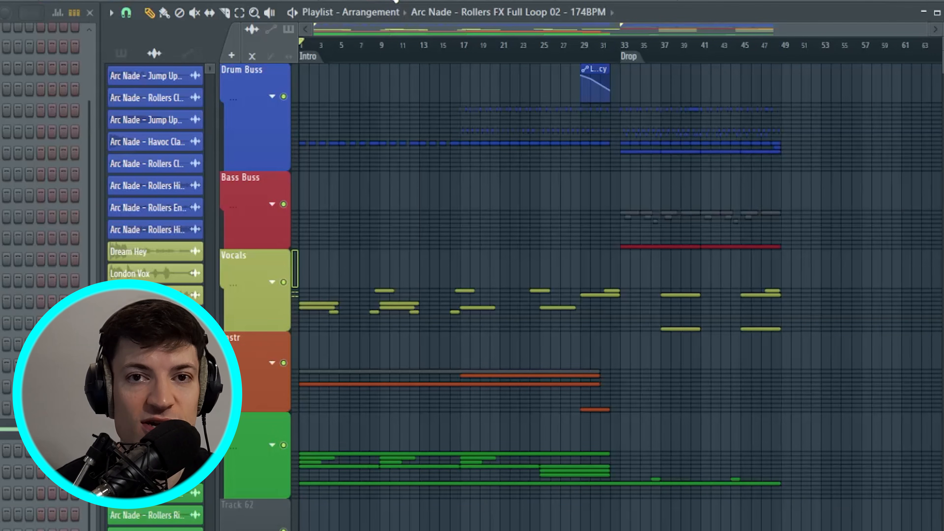
key(F9)
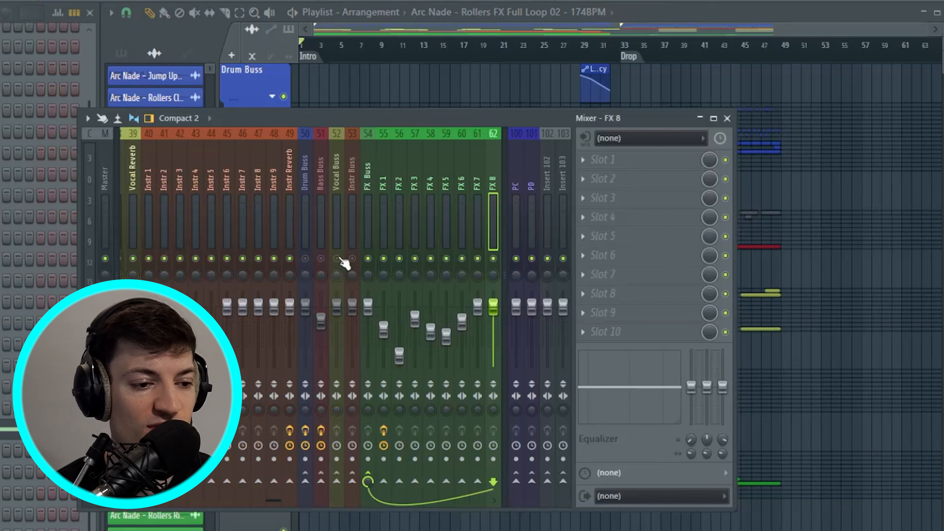
click(726, 118)
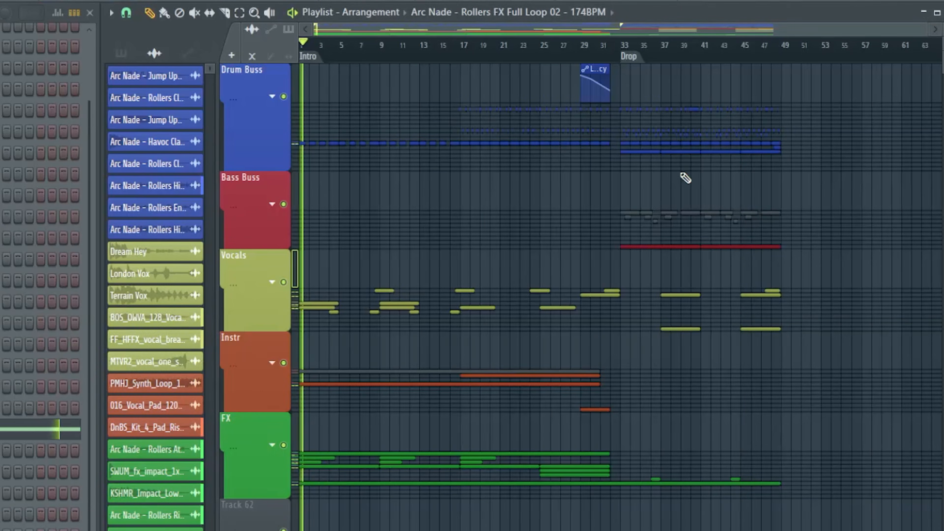
Expand the FX, Instr, Vocals and Drum Buss groups while the full arrangement plays from the start
click(272, 445)
scroll(358, 285, up, 3)
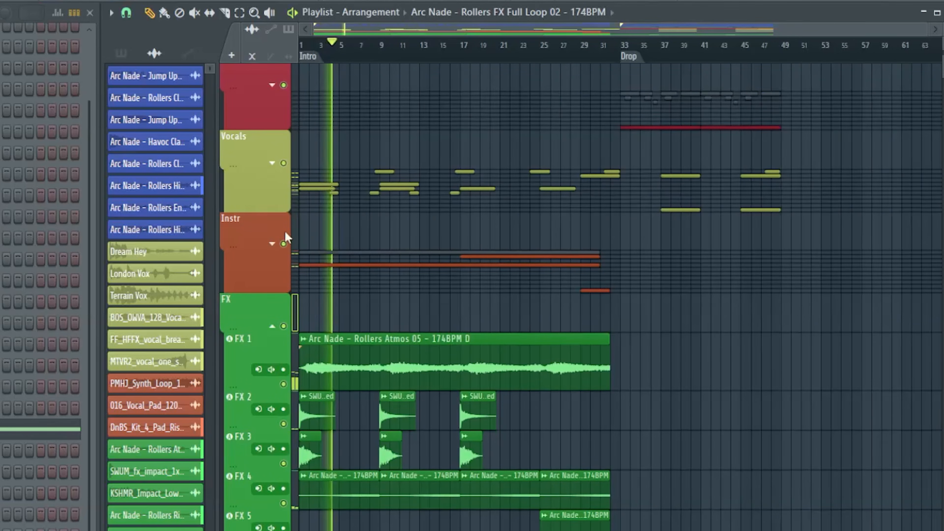
click(275, 244)
click(272, 162)
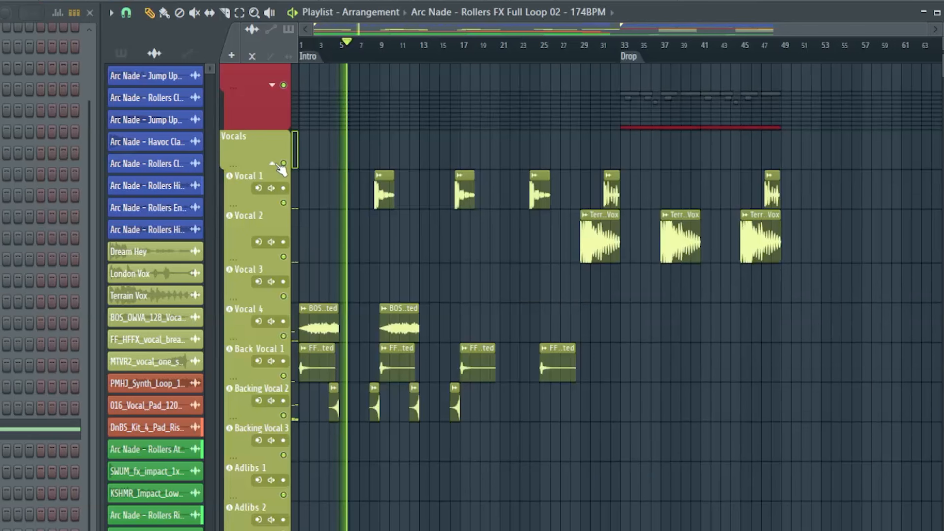
scroll(411, 266, down, 6)
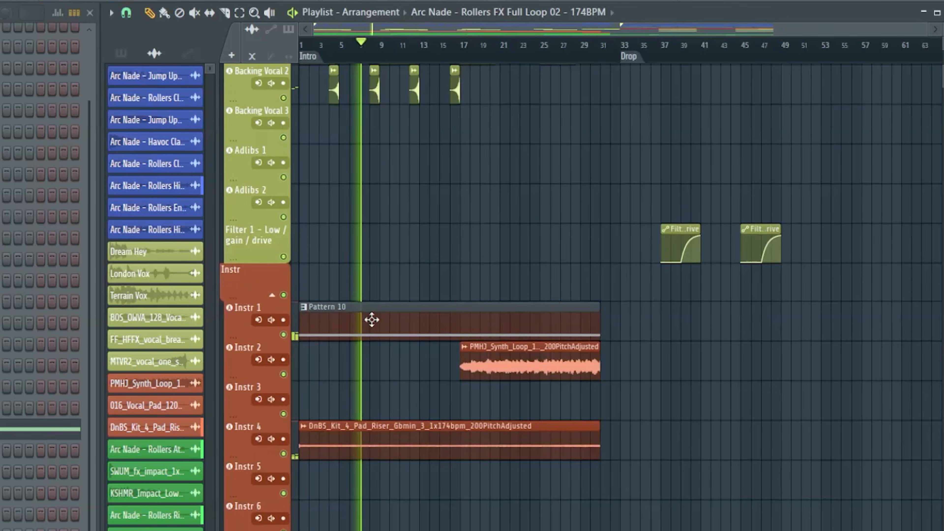
scroll(488, 390, down, 5)
scroll(481, 394, up, 12)
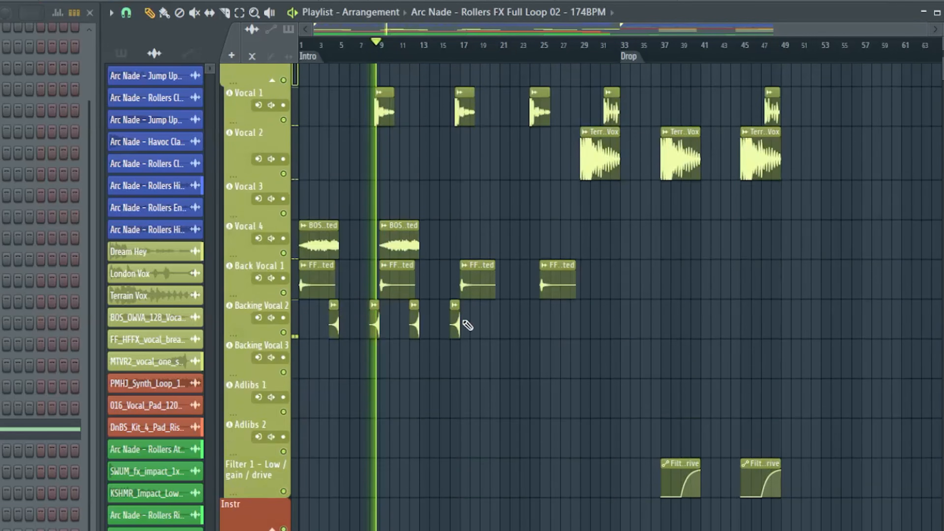
click(273, 97)
Follow the intro's playback up to the drop, examining the drum, vocal, instrument and FX clips
scroll(400, 316, down, 5)
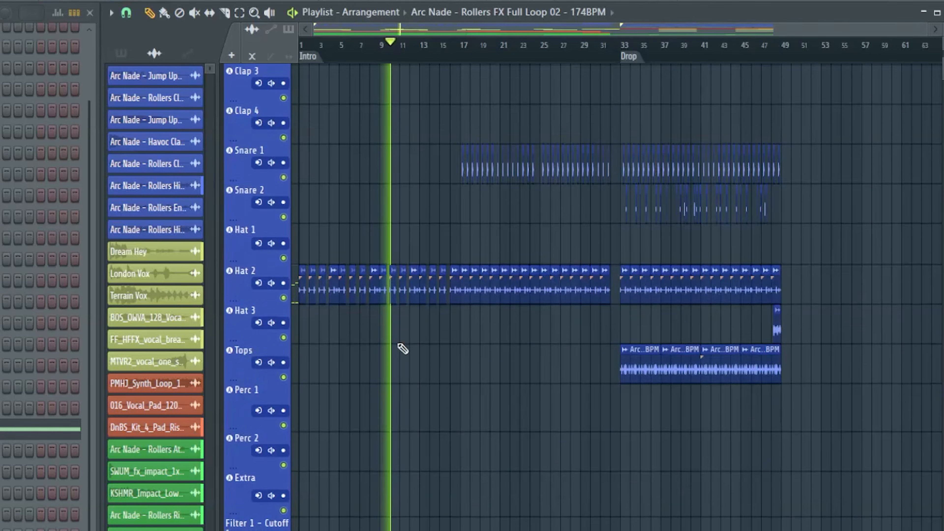
scroll(403, 299, down, 5)
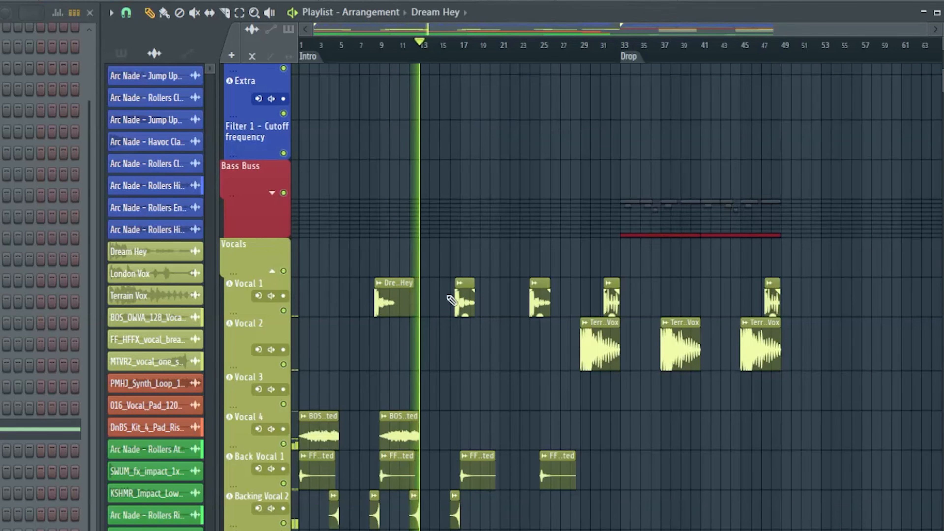
scroll(494, 426, down, 5)
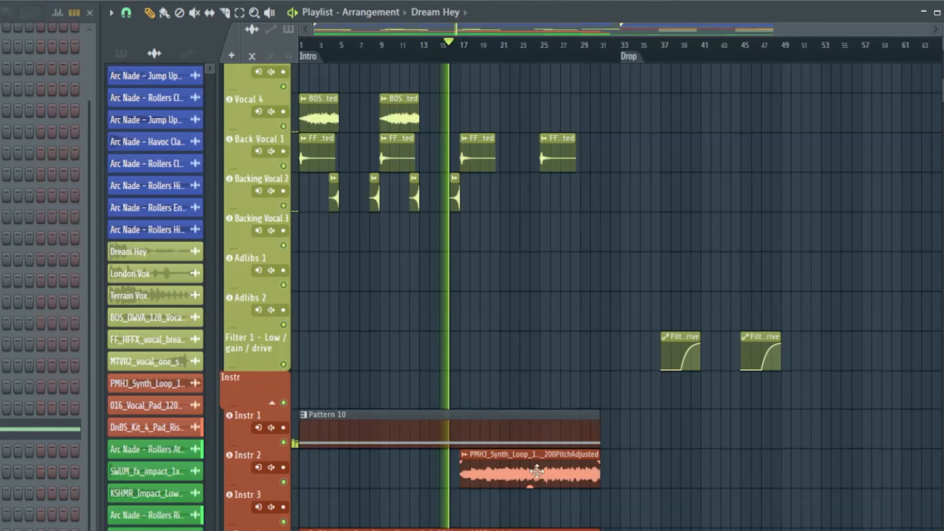
scroll(587, 366, up, 5)
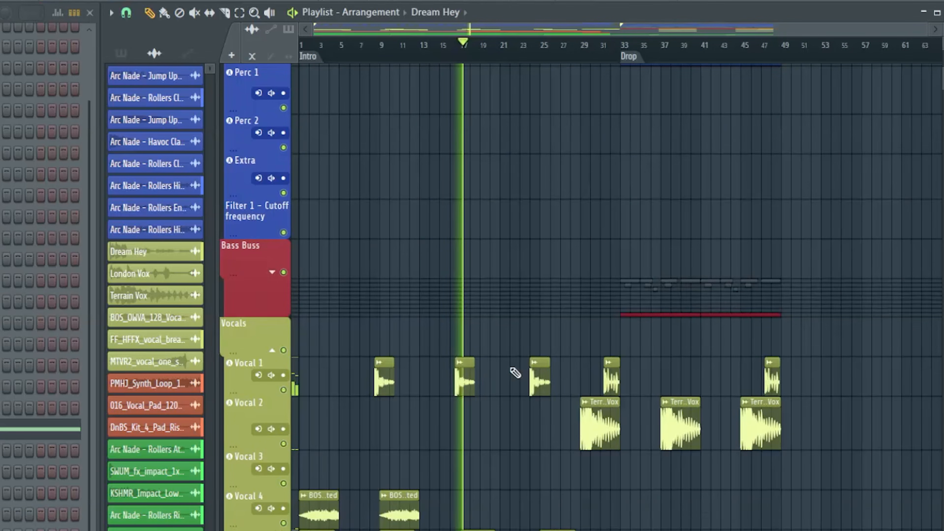
scroll(511, 373, down, 3)
drag(501, 29, 554, 30)
scroll(554, 217, down, 5)
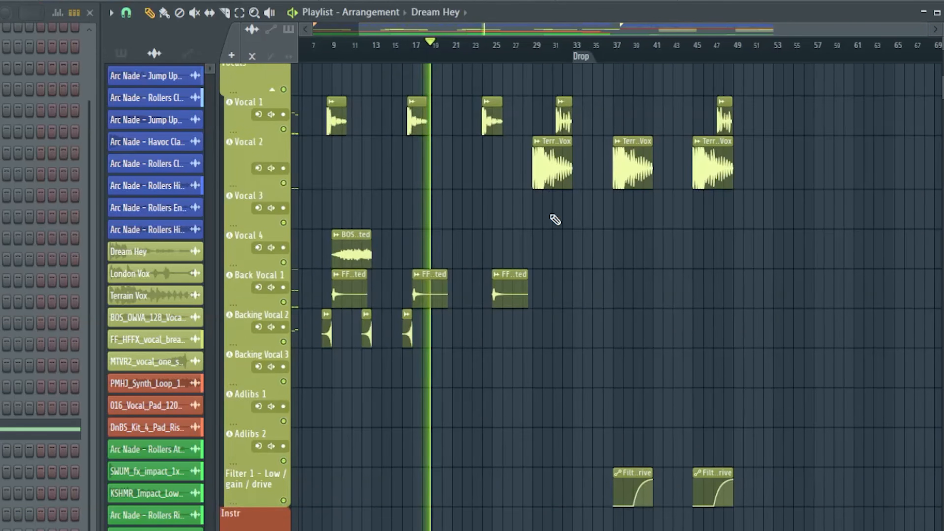
scroll(447, 318, down, 3)
scroll(447, 318, down, 5)
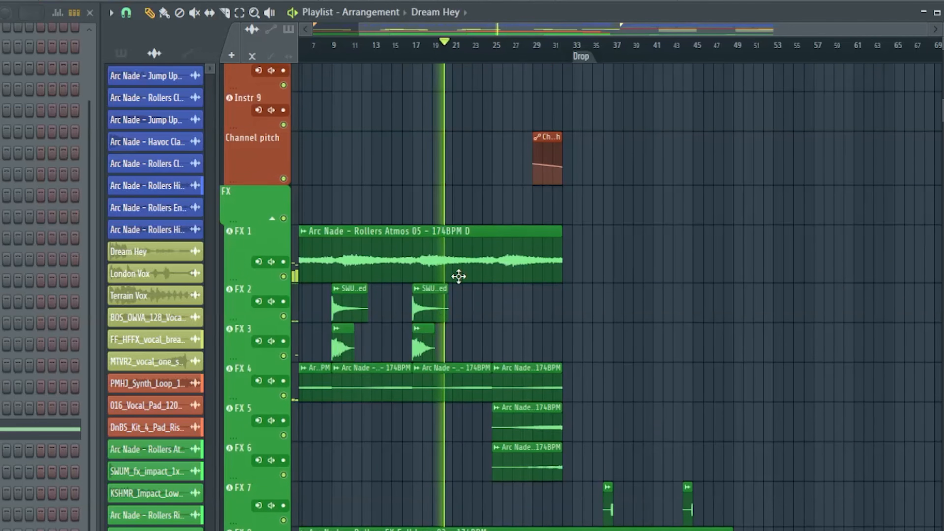
scroll(477, 409, down, 3)
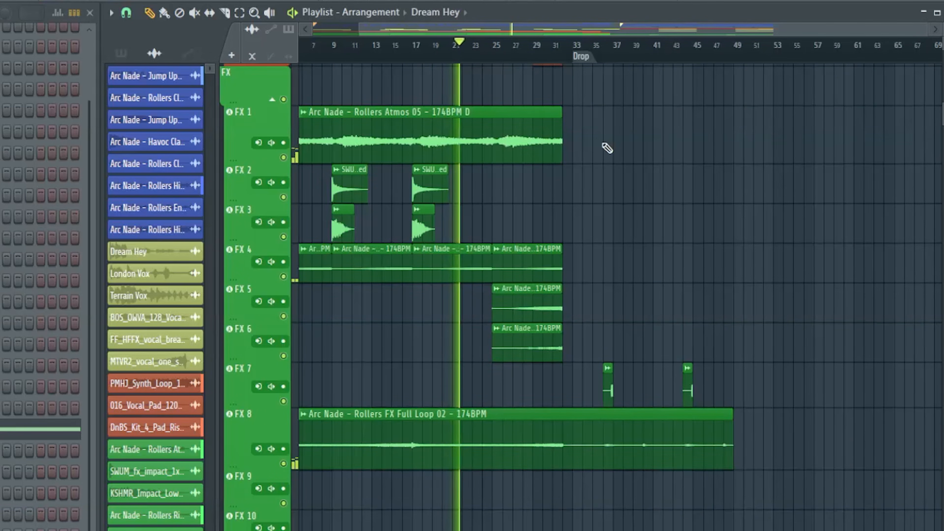
scroll(613, 155, up, 15)
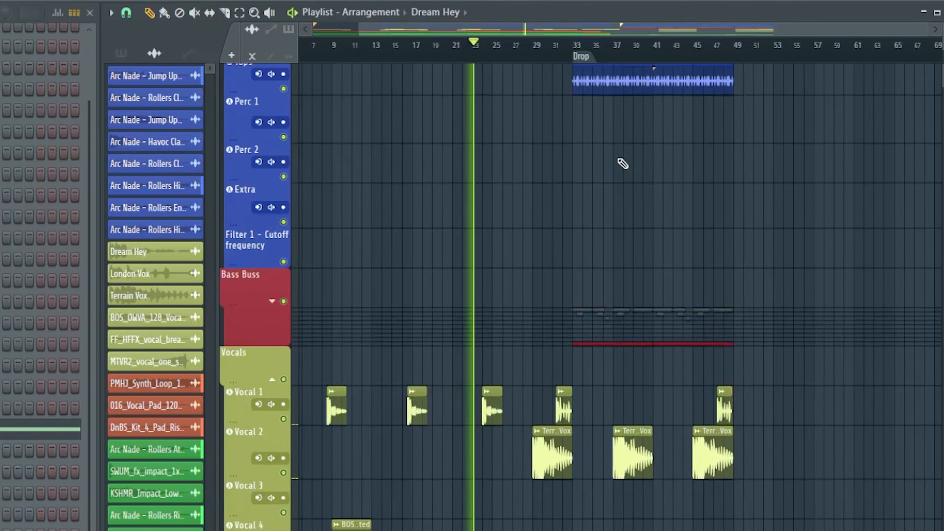
scroll(622, 163, up, 9)
scroll(574, 58, up, 3)
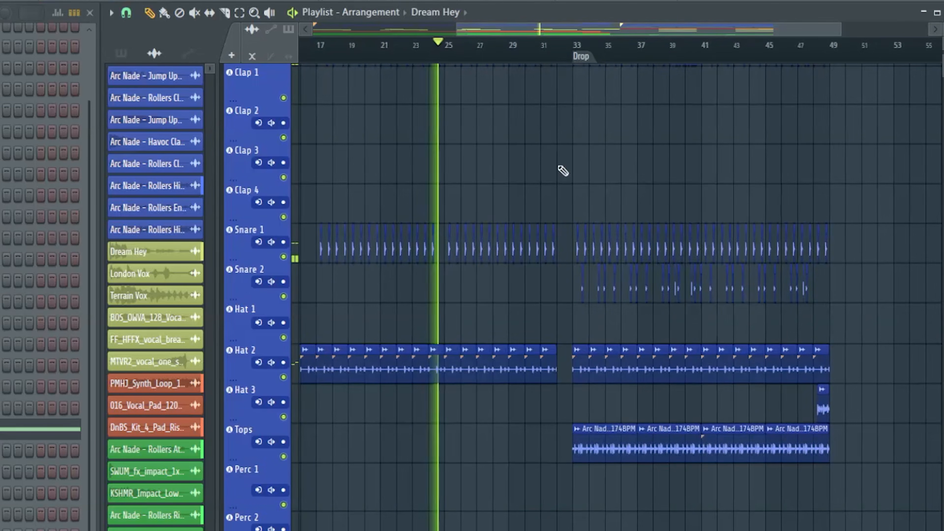
scroll(502, 274, down, 10)
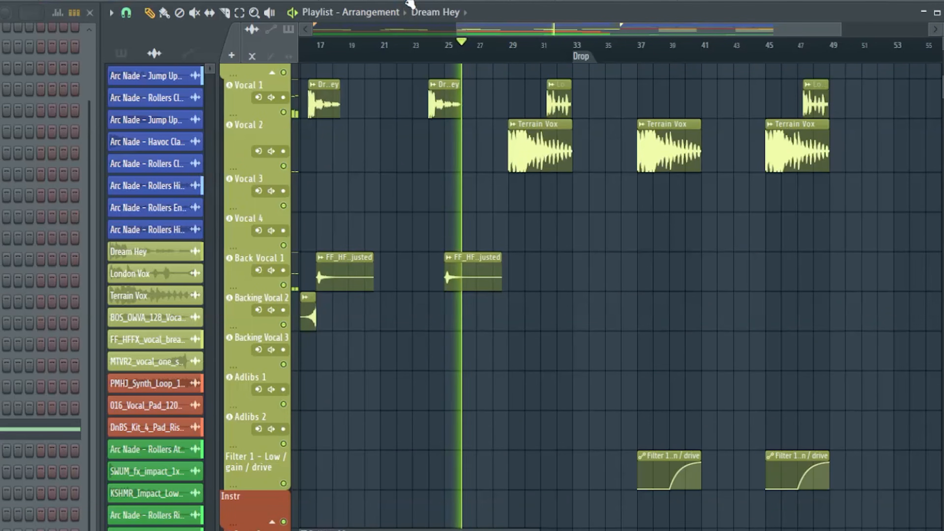
Examine the FabFilter Pro-L 2 limiter on the Master track as playback enters the drop, and close the mixer
key(F9)
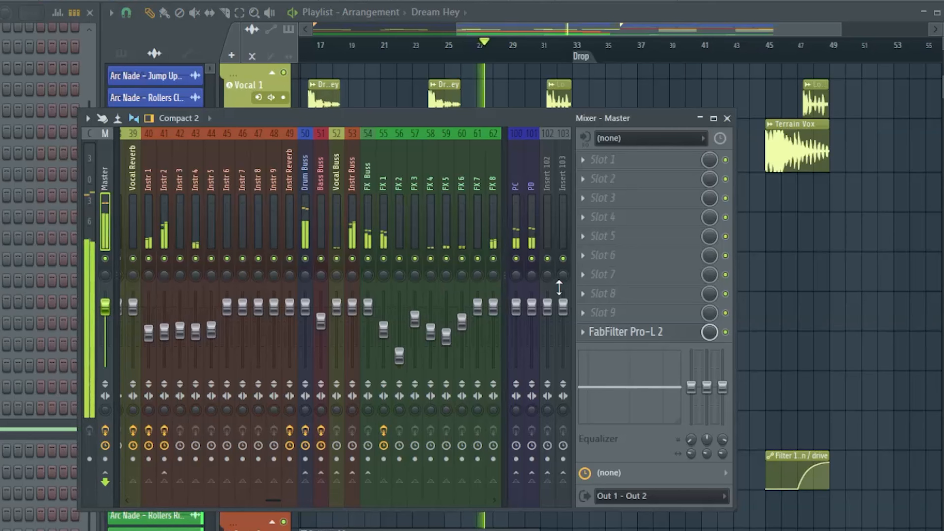
click(625, 332)
drag(147, 136, 545, 83)
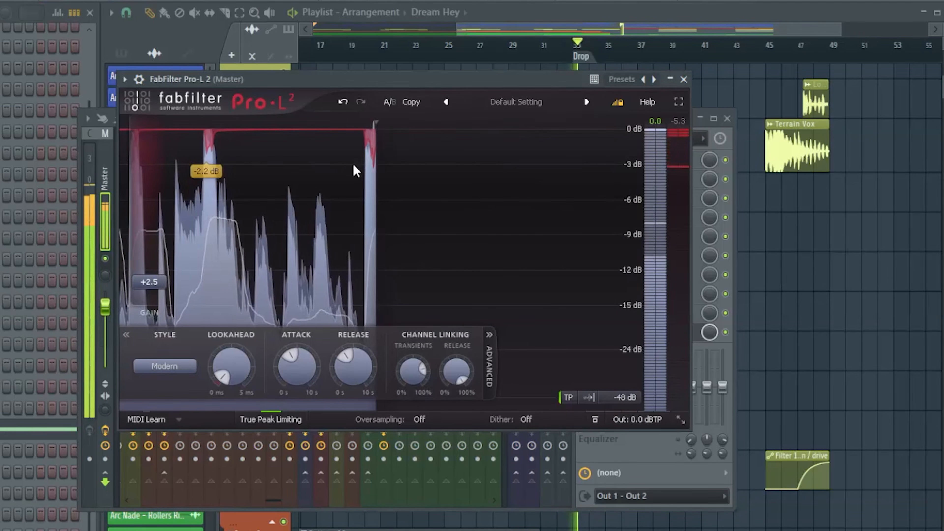
click(684, 79)
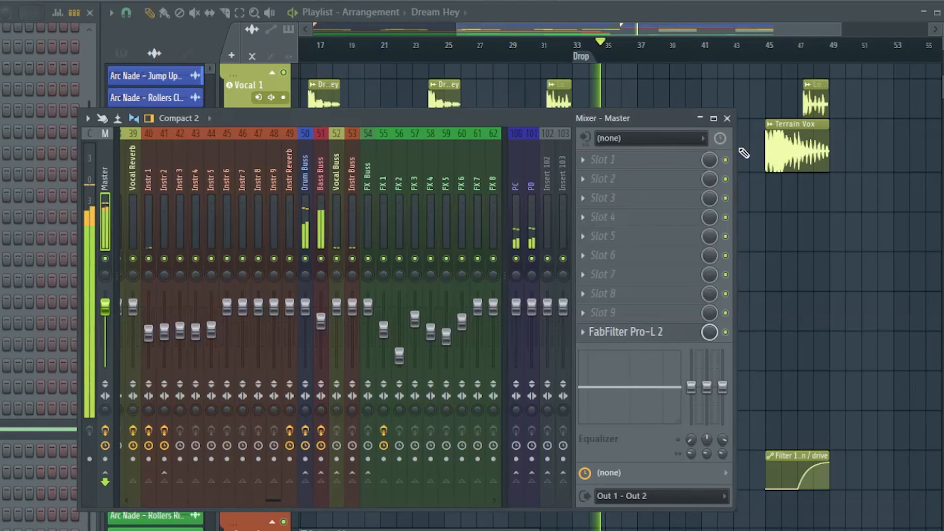
click(727, 118)
Expand the Bass Buss group and examine its bass patterns in the drop
scroll(327, 431, up, 8)
click(272, 431)
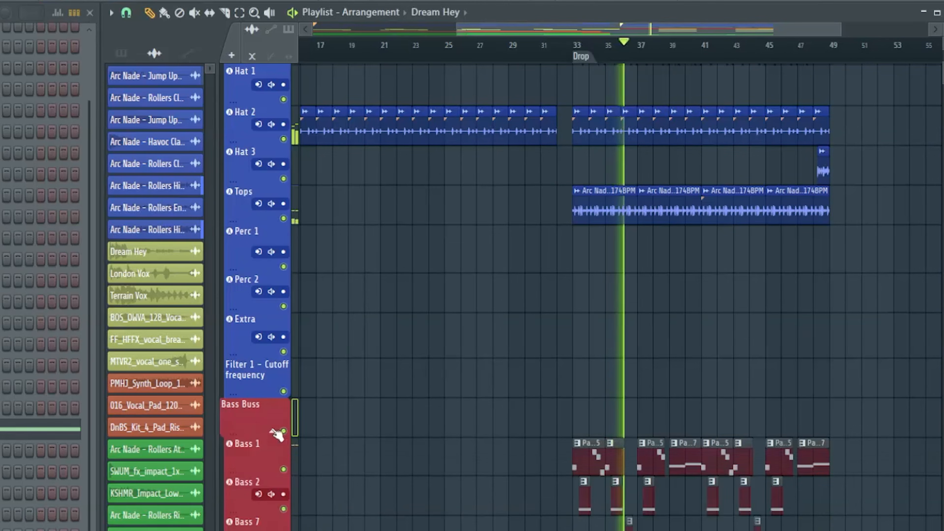
scroll(636, 390, down, 5)
ctrl+scroll(732, 72, up, 4)
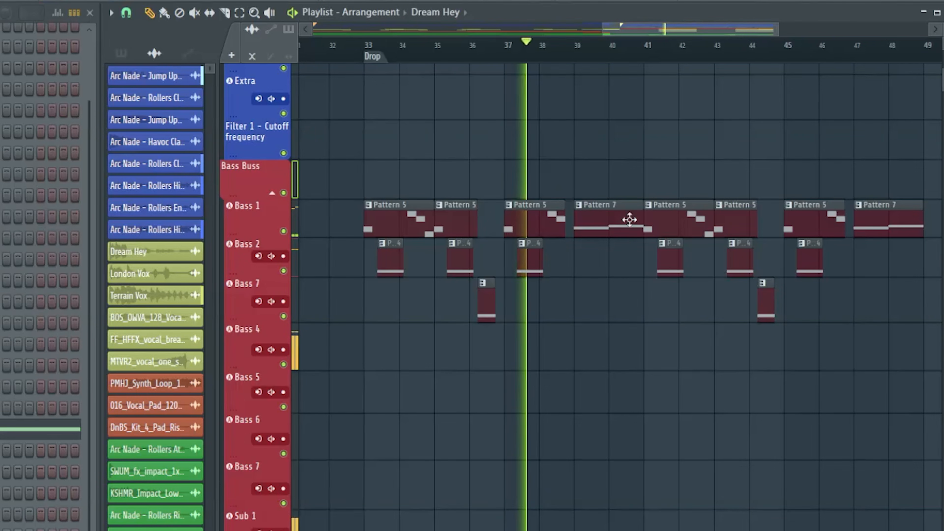
Follow the drop's playback through to bar 46, examining the FX, instrument, kick, snare and hat clips
scroll(712, 246, down, 10)
scroll(655, 308, down, 15)
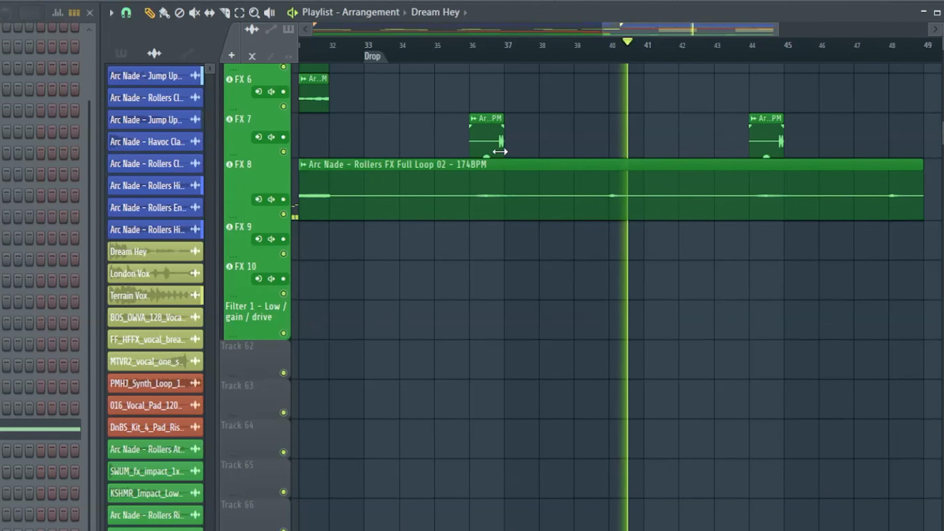
drag(778, 30, 818, 30)
scroll(688, 295, up, 7)
scroll(688, 295, up, 15)
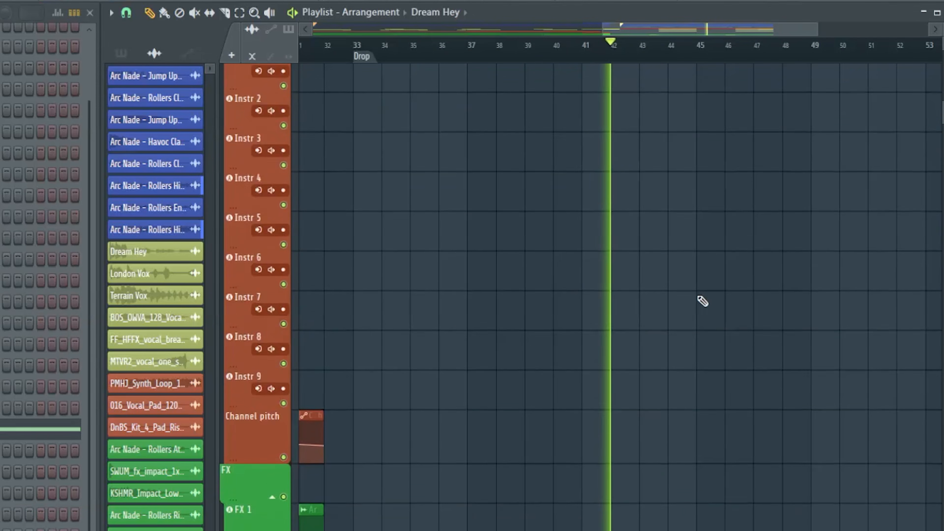
scroll(799, 277, up, 15)
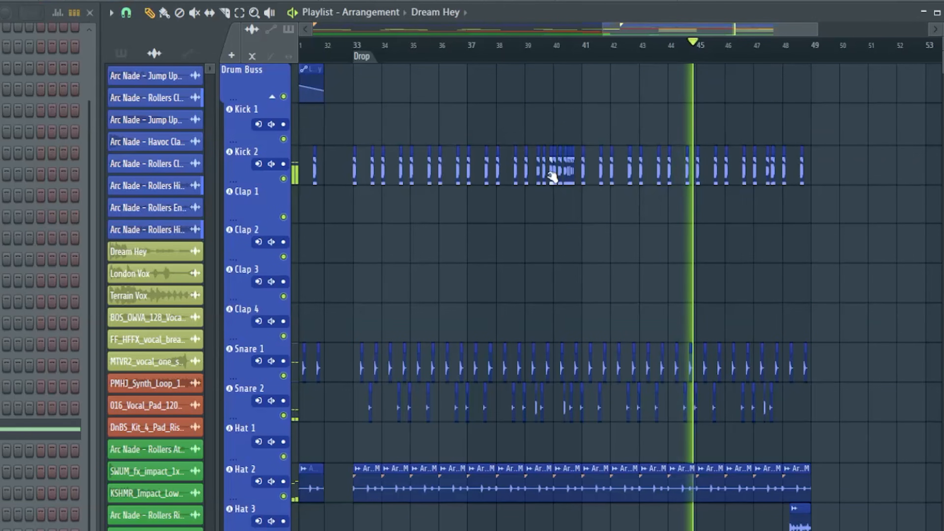
scroll(834, 60, up, 5)
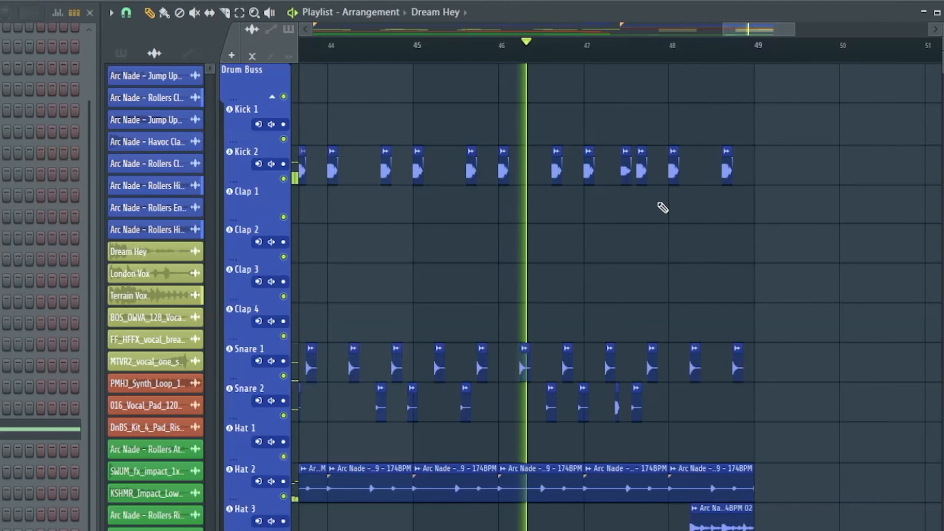